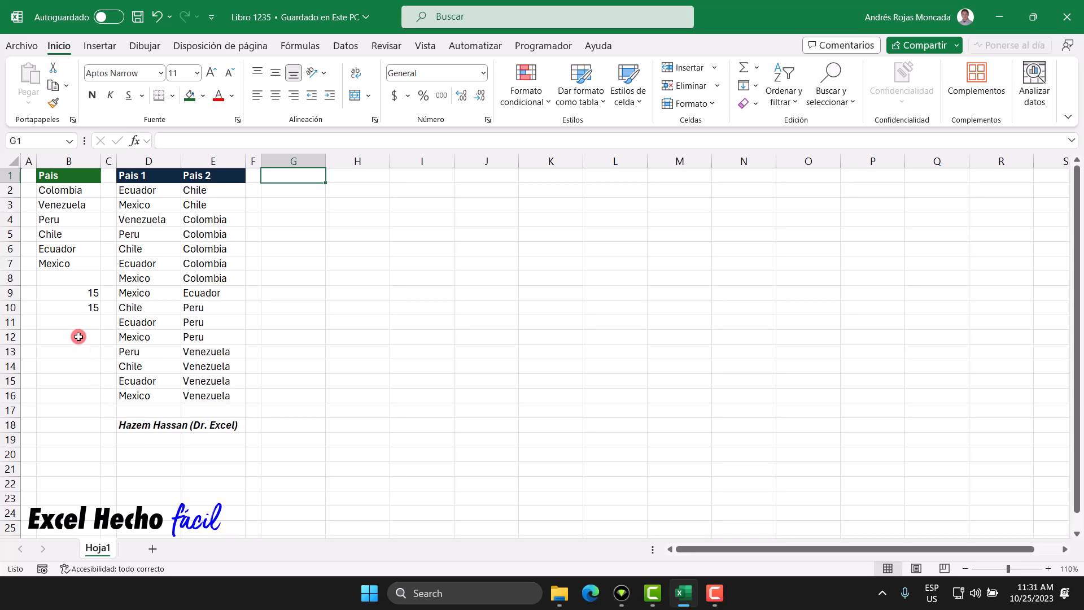
- Examine the source list of countries in the Pais column, range B2:B7
{"action": "left_click", "coordinate": [78, 397]}
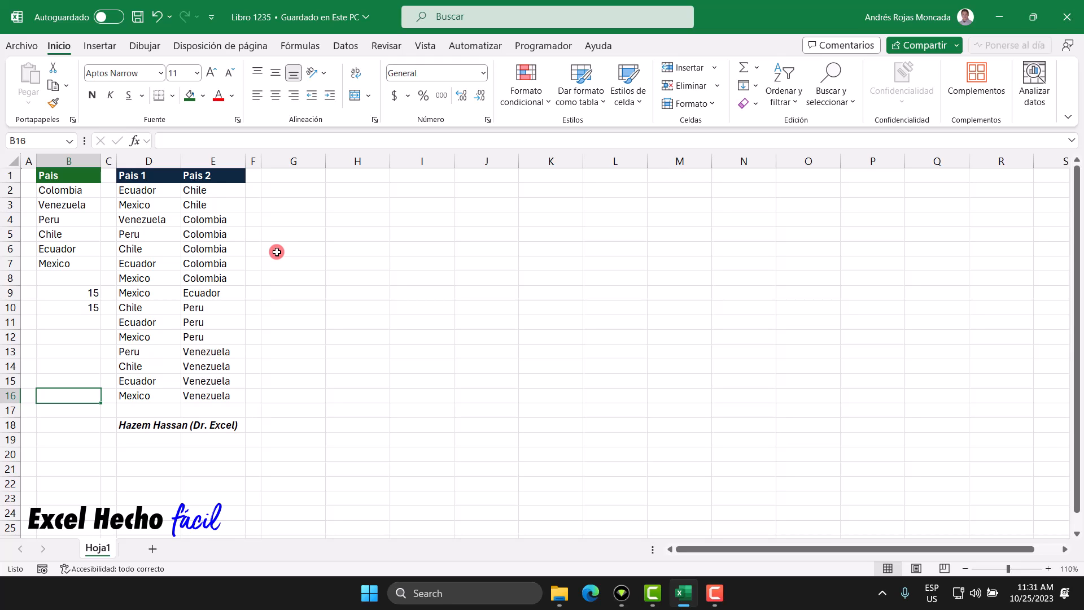
{"action": "left_click_drag", "start_coordinate": [79, 190], "coordinate": [70, 262]}
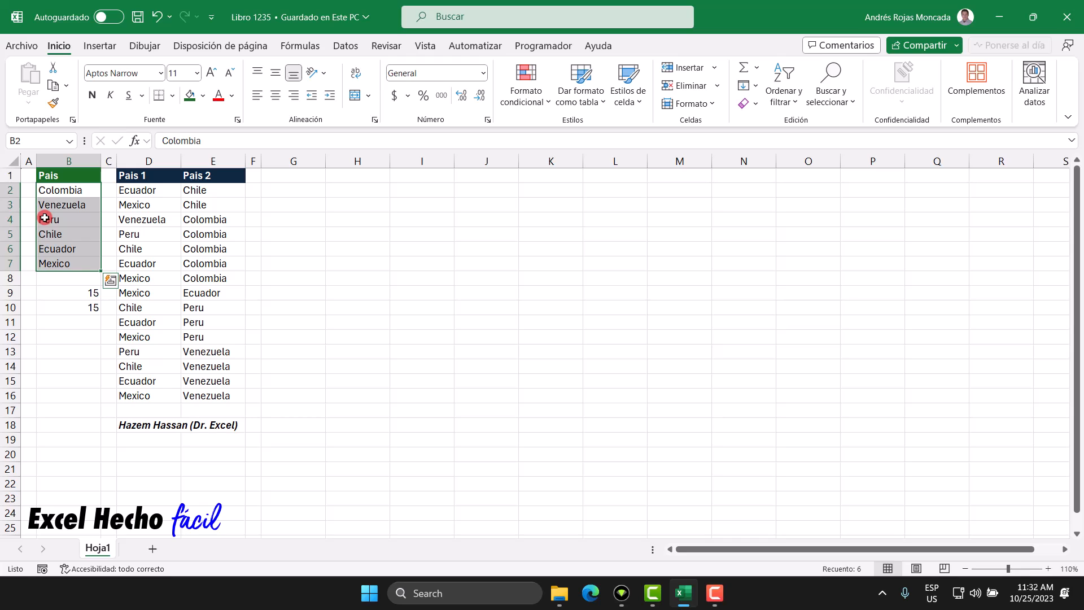
{"action": "left_click_drag", "start_coordinate": [69, 176], "coordinate": [68, 263]}
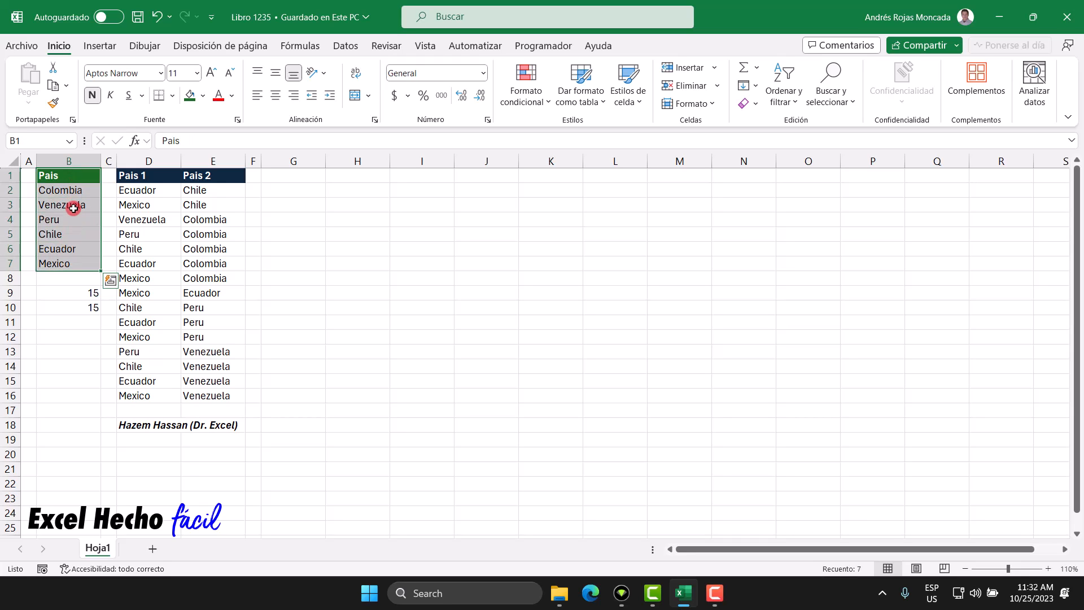
{"action": "left_click_drag", "start_coordinate": [74, 191], "coordinate": [65, 263]}
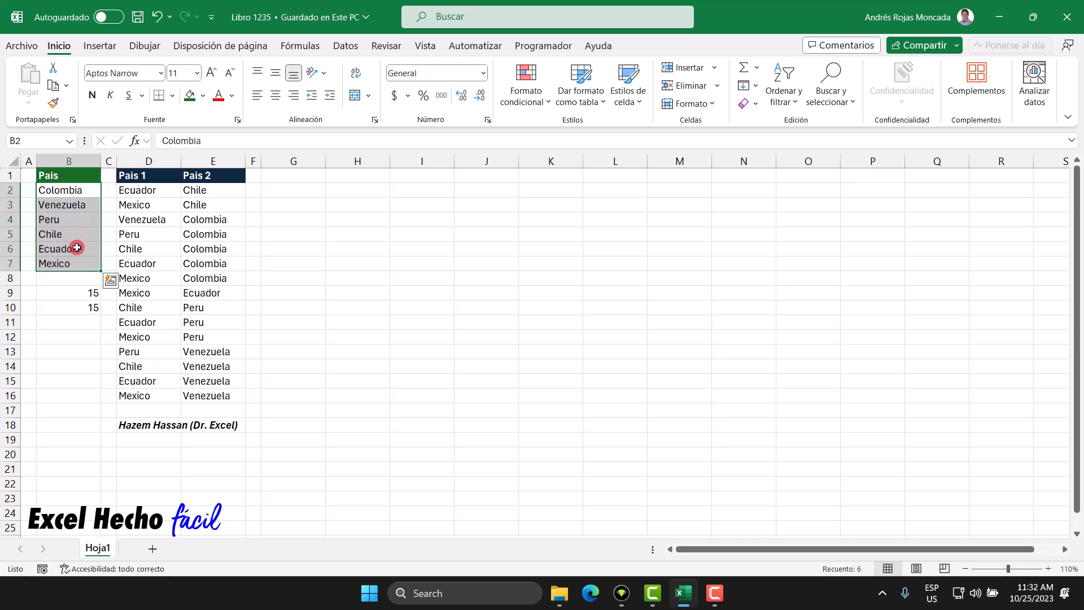
{"action": "left_click_drag", "start_coordinate": [80, 189], "coordinate": [74, 266]}
{"action": "left_click_drag", "start_coordinate": [79, 190], "coordinate": [74, 260]}
- Examine how Colombia combines with each other country in the list and compare with its pairs in D4:E8
{"action": "left_click", "coordinate": [79, 190]}
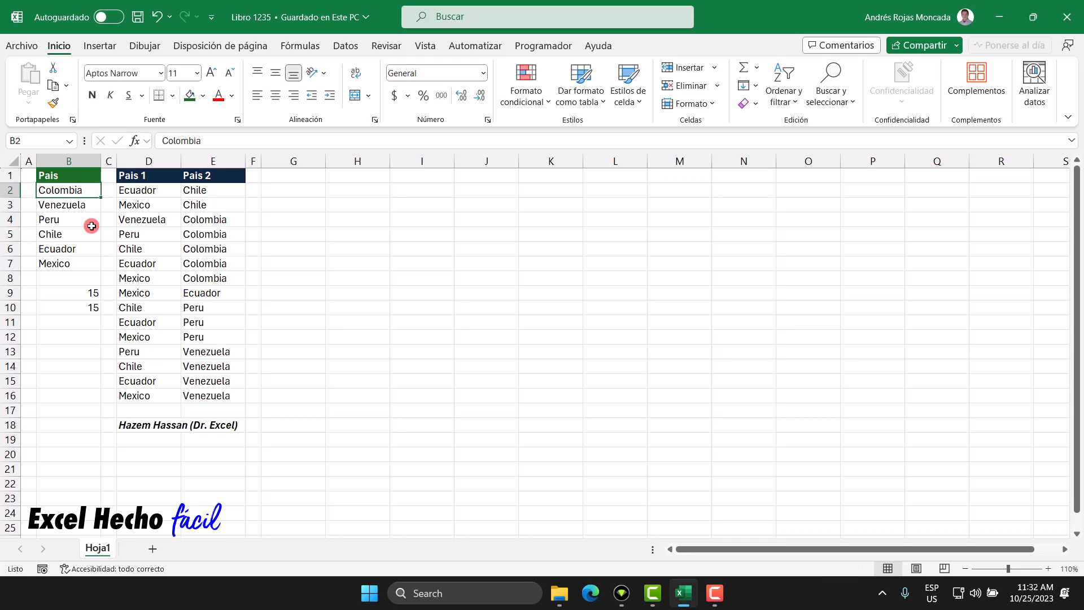
{"action": "left_click", "coordinate": [90, 206], "text": "ctrl"}
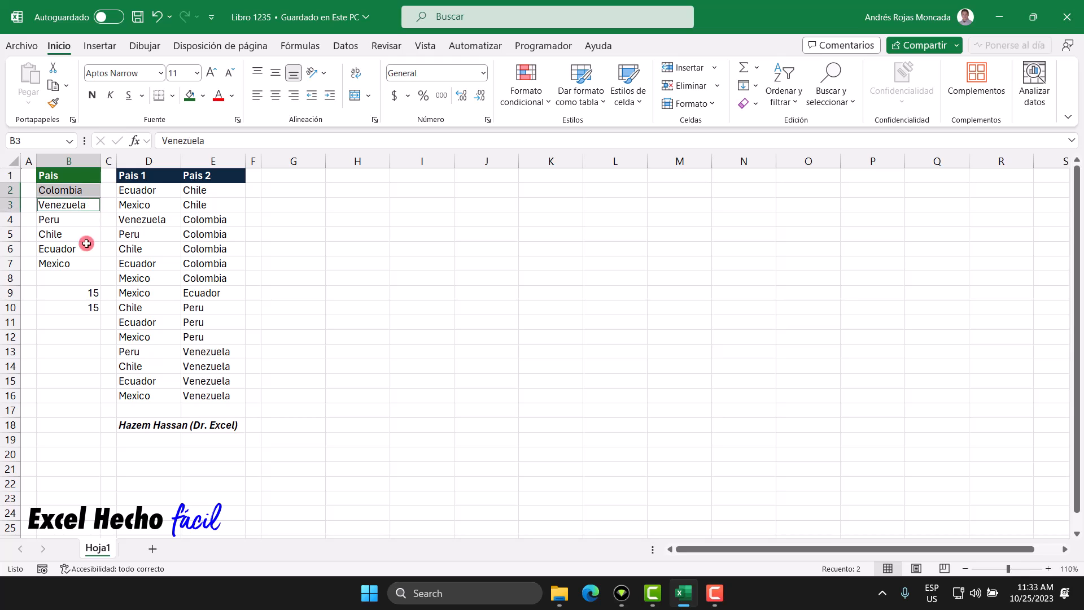
{"action": "left_click", "coordinate": [82, 206], "text": "ctrl"}
{"action": "left_click", "coordinate": [82, 220], "text": "ctrl"}
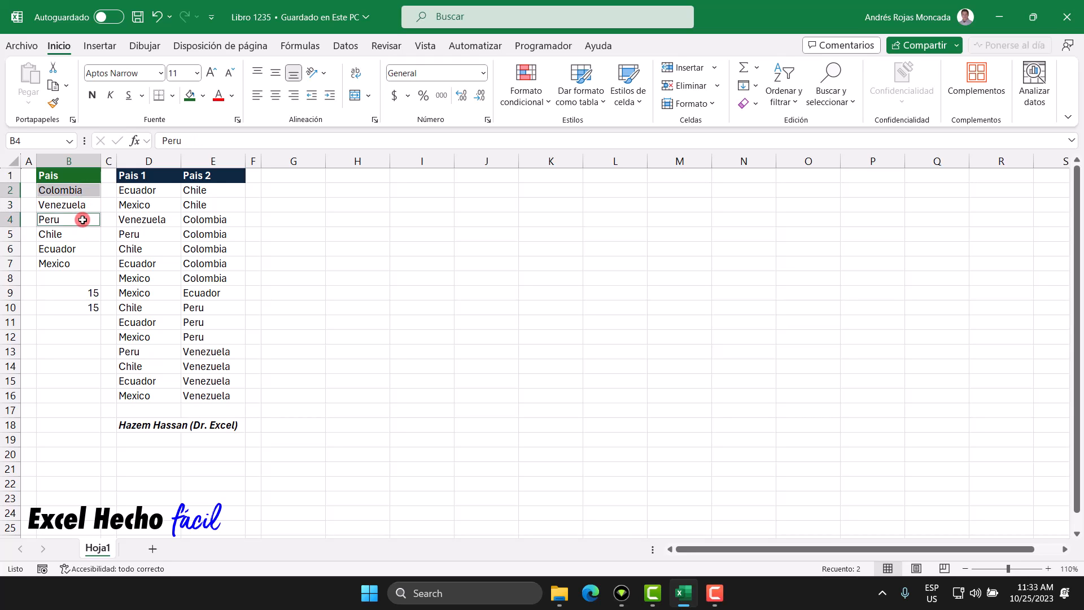
{"action": "left_click", "coordinate": [82, 190]}
{"action": "left_click", "coordinate": [77, 234], "text": "ctrl"}
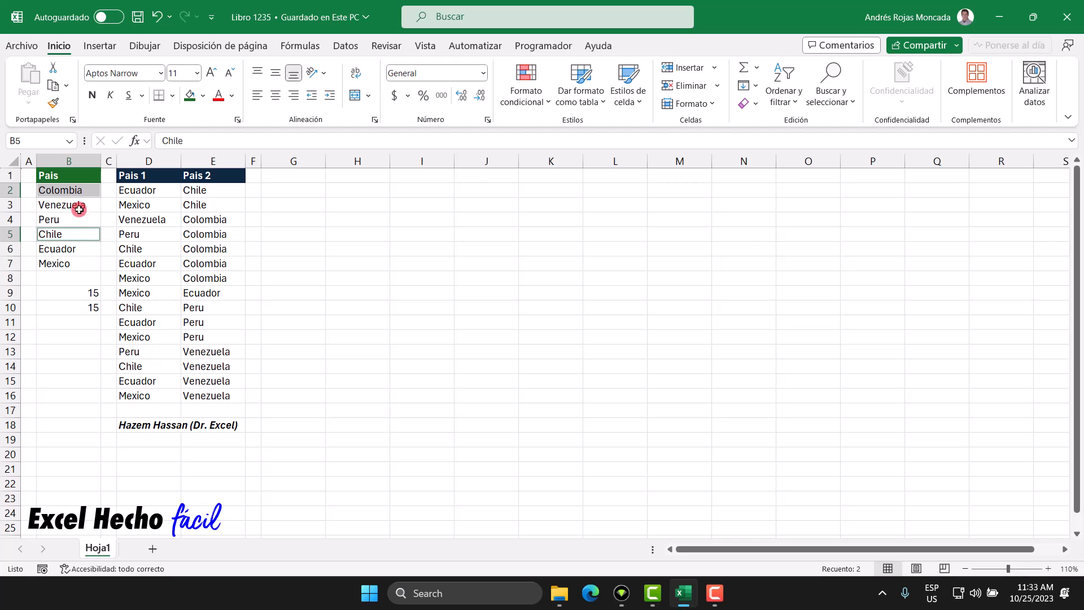
{"action": "left_click", "coordinate": [75, 190]}
{"action": "left_click", "coordinate": [73, 249], "text": "ctrl"}
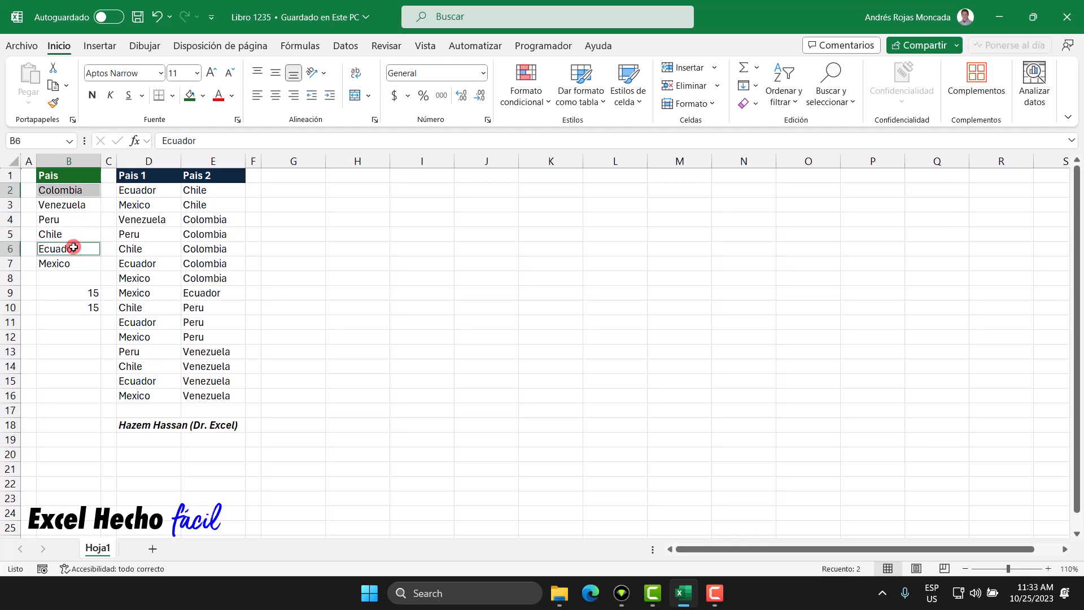
{"action": "left_click", "coordinate": [76, 192]}
{"action": "left_click", "coordinate": [73, 263], "text": "ctrl"}
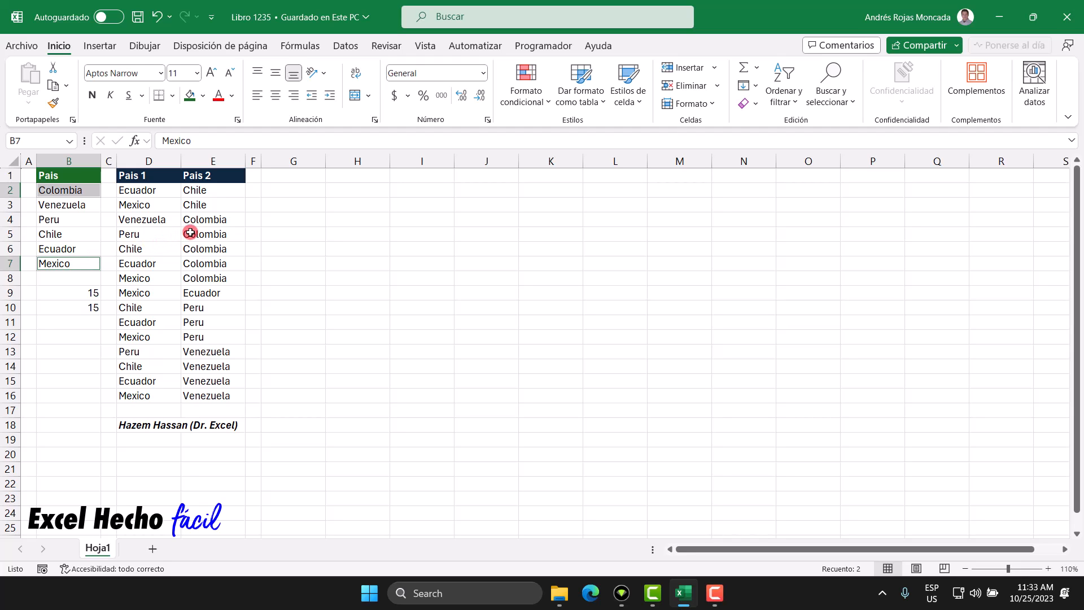
{"action": "left_click_drag", "start_coordinate": [199, 219], "coordinate": [161, 275]}
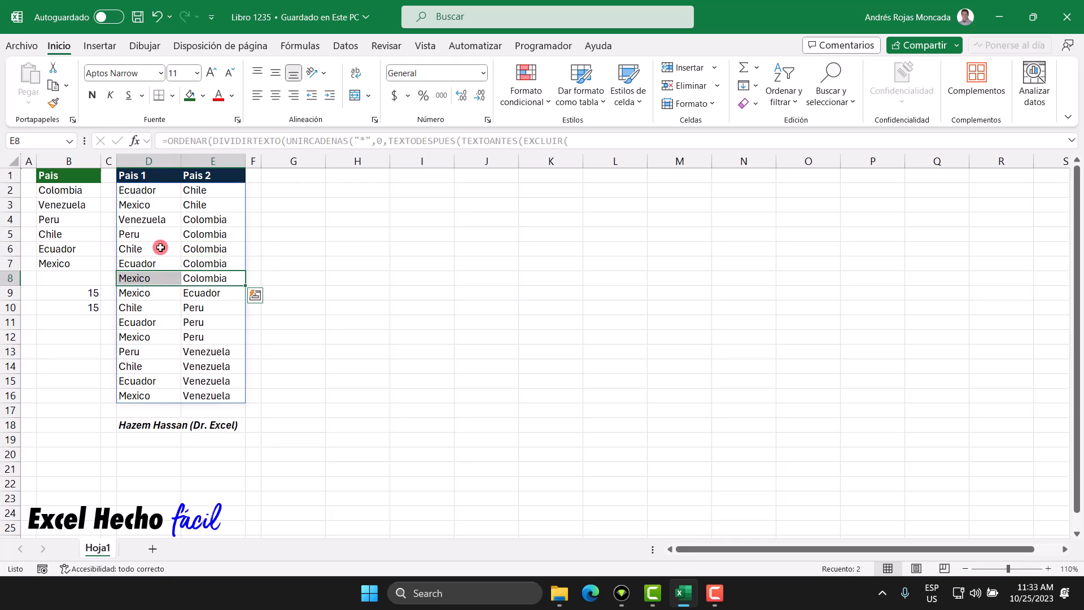
{"action": "left_click_drag", "start_coordinate": [157, 219], "coordinate": [204, 278]}
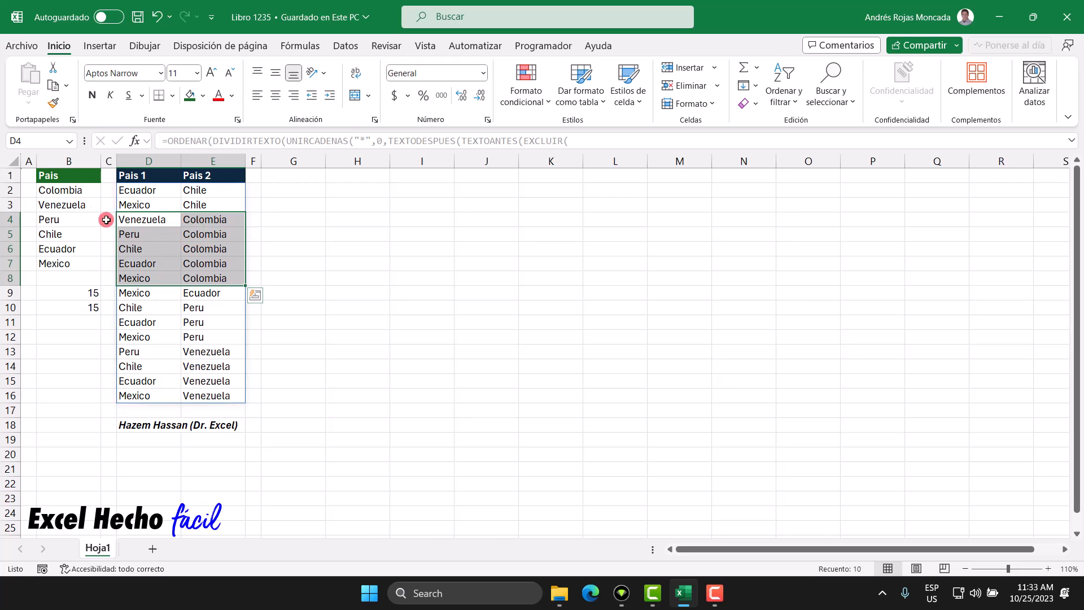
- Examine how Venezuela pairs with Colombia, Peru, Chile, Ecuador and Mexico, comparing each combination with its row in the Pais 1 and Pais 2 table
{"action": "left_click_drag", "start_coordinate": [73, 191], "coordinate": [77, 261]}
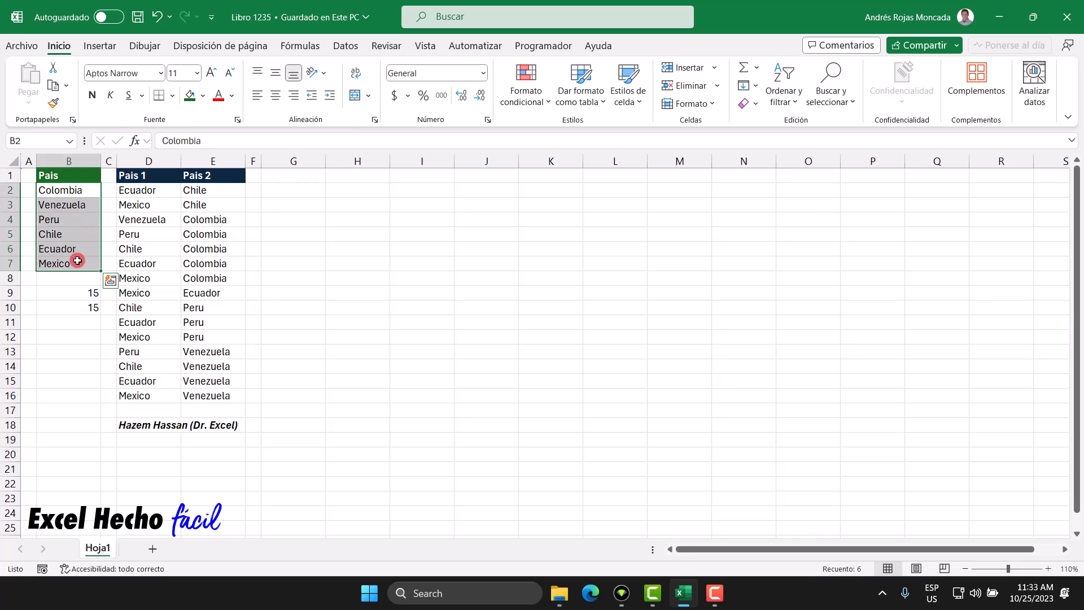
{"action": "left_click", "coordinate": [74, 203]}
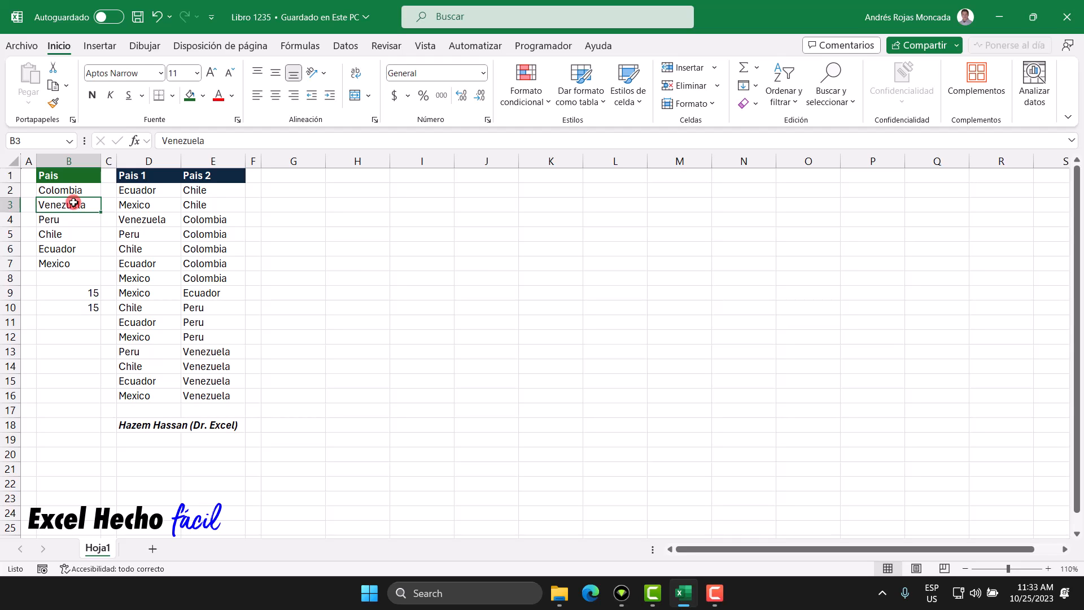
{"action": "mouse_move", "coordinate": [74, 191]}
{"action": "left_mouse_down"}
{"action": "mouse_move", "coordinate": [80, 206]}
{"action": "mouse_move", "coordinate": [80, 190]}
{"action": "left_mouse_up"}
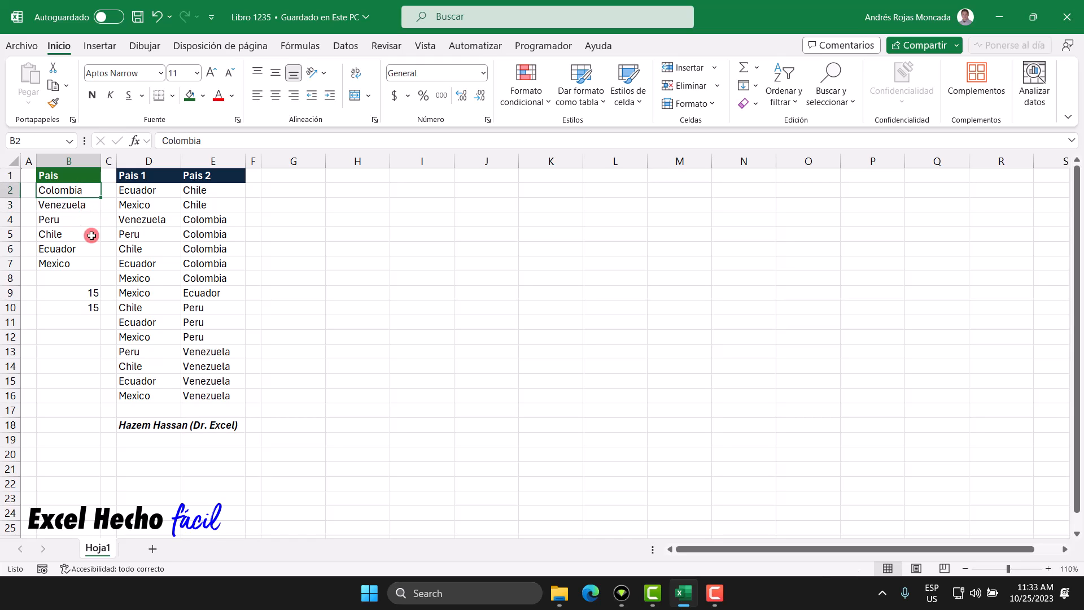
{"action": "left_click_drag", "start_coordinate": [151, 221], "coordinate": [184, 219]}
{"action": "left_click_drag", "start_coordinate": [72, 207], "coordinate": [71, 214]}
{"action": "left_click_drag", "start_coordinate": [200, 352], "coordinate": [139, 351]}
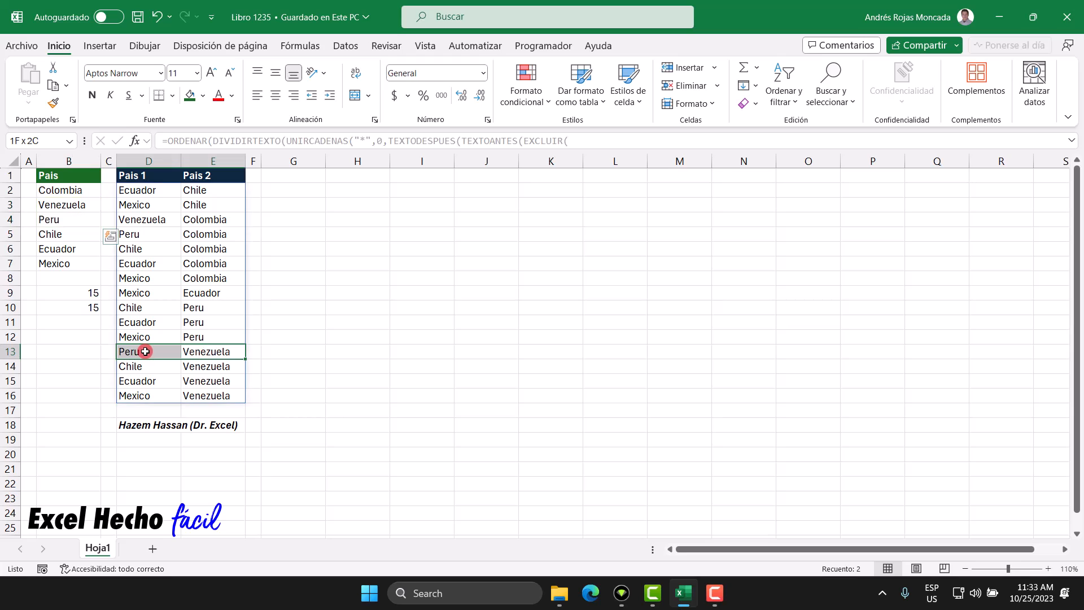
{"action": "left_click", "coordinate": [58, 208]}
{"action": "left_click", "coordinate": [51, 234], "text": "ctrl"}
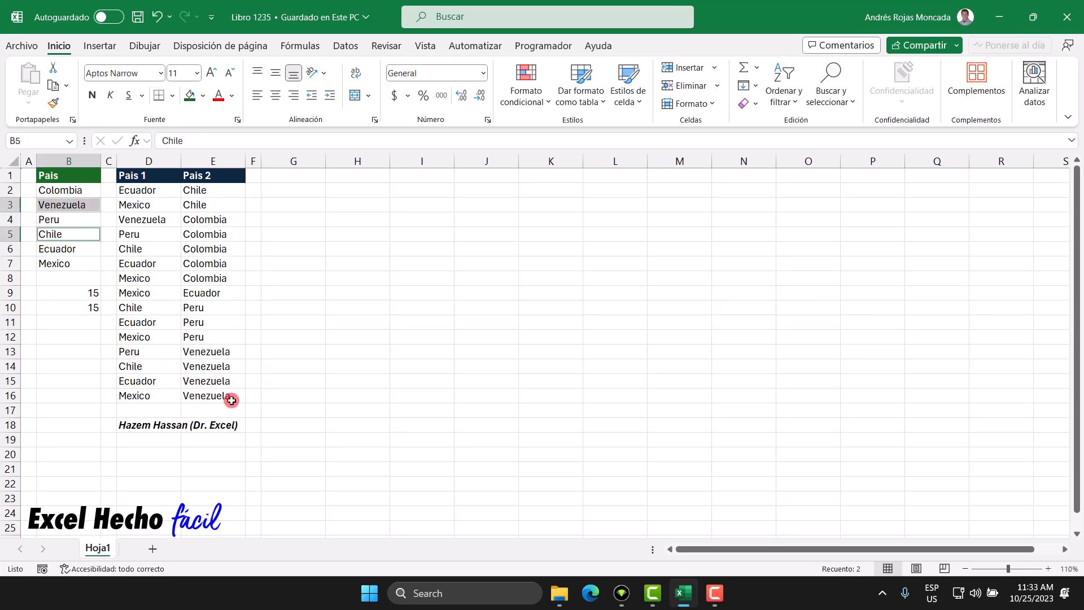
{"action": "left_click_drag", "start_coordinate": [210, 368], "coordinate": [152, 367]}
{"action": "left_click", "coordinate": [66, 209]}
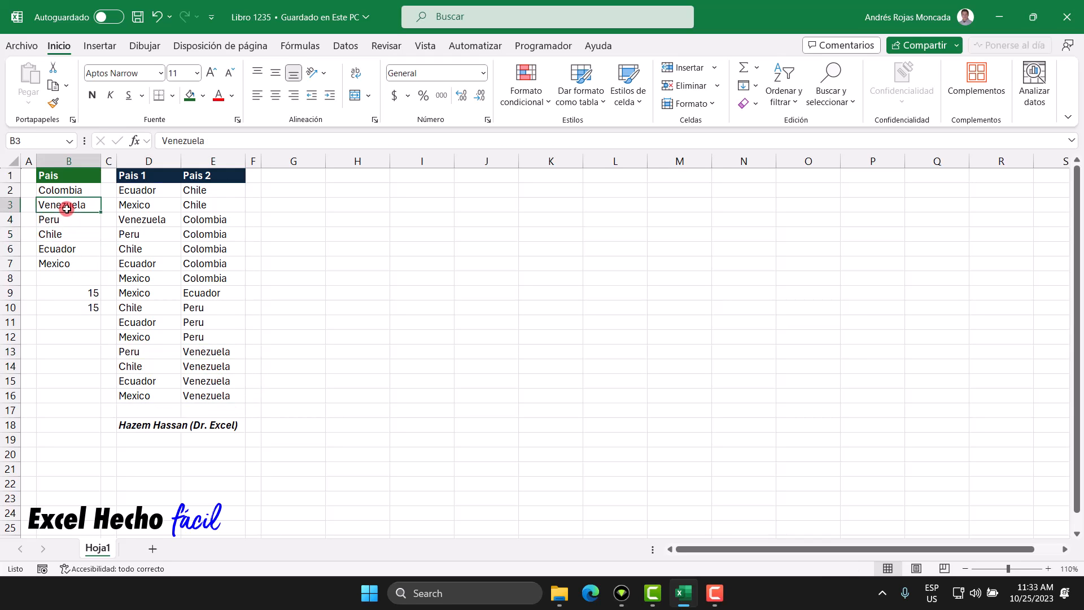
{"action": "left_click", "coordinate": [66, 249], "text": "ctrl"}
{"action": "left_click_drag", "start_coordinate": [216, 381], "coordinate": [143, 380]}
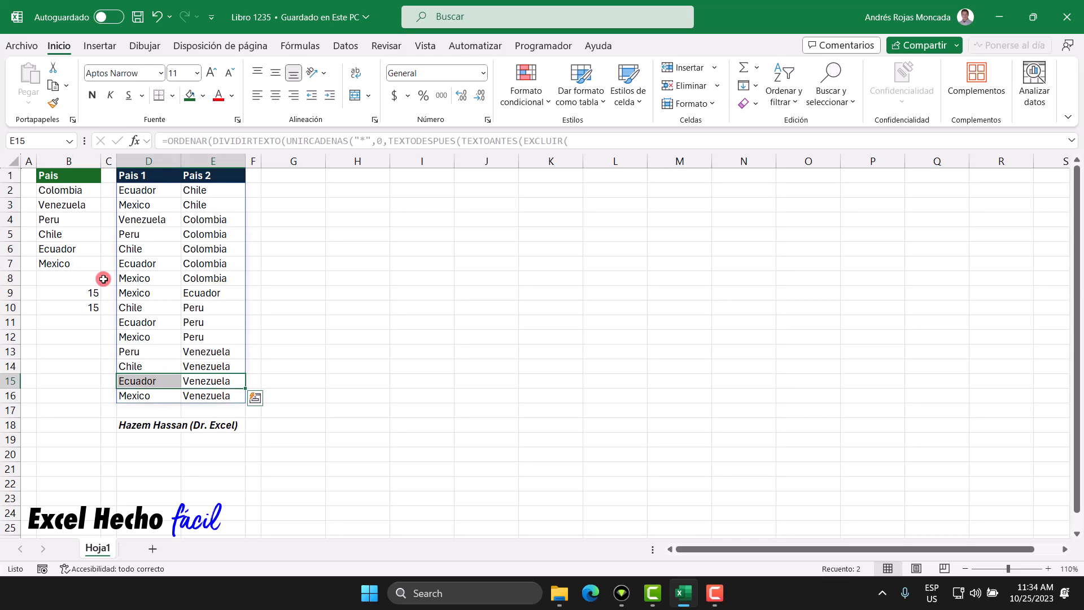
{"action": "left_click", "coordinate": [73, 206]}
{"action": "left_click", "coordinate": [69, 265], "text": "ctrl"}
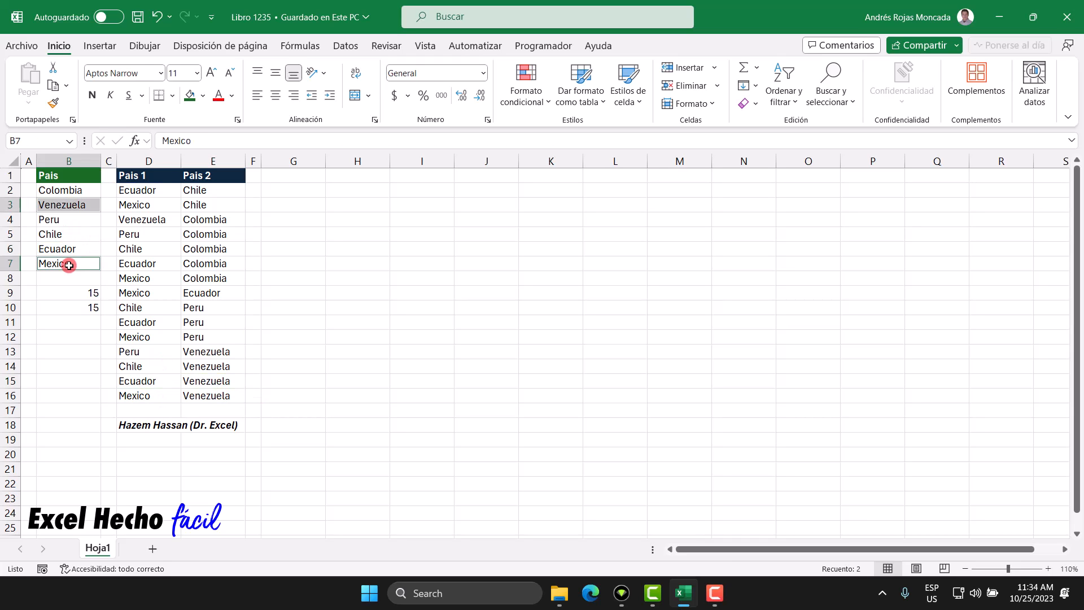
{"action": "left_click_drag", "start_coordinate": [192, 395], "coordinate": [163, 395]}
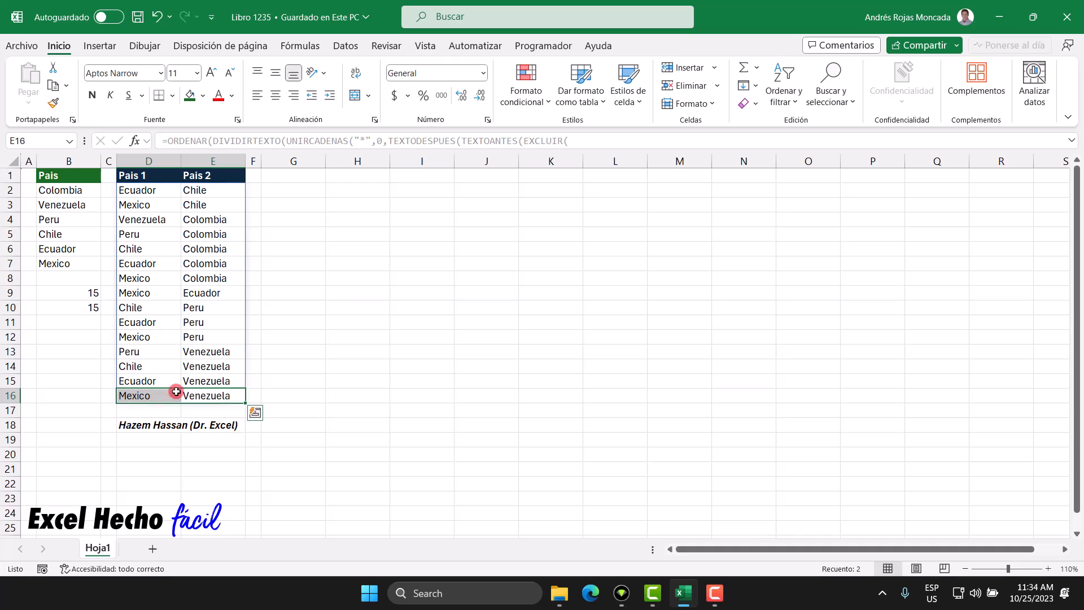
{"action": "left_click", "coordinate": [52, 217]}
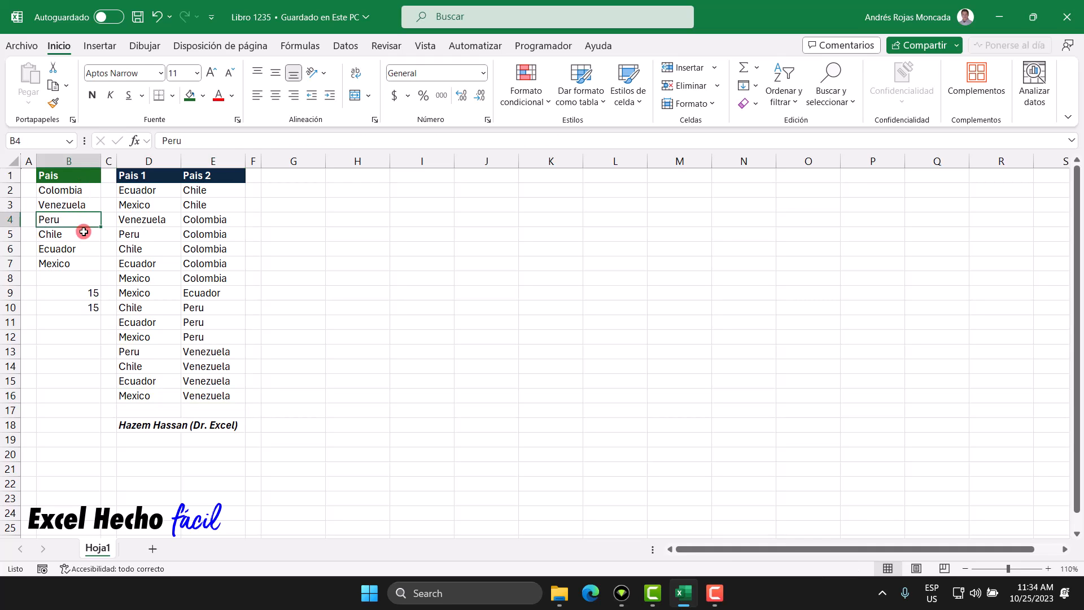
- Enter the headers Pais 1 in cell G1 and Pais 2 in cell H1
{"action": "left_click", "coordinate": [282, 175]}
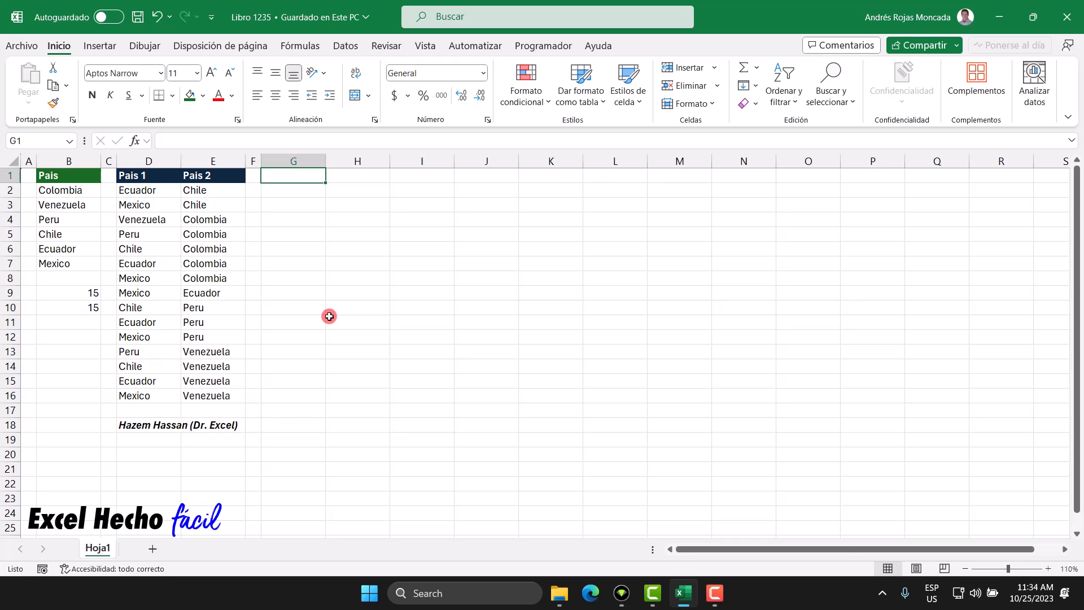
{"action": "type", "text": "Pais"}
{"action": "key", "text": "Up"}
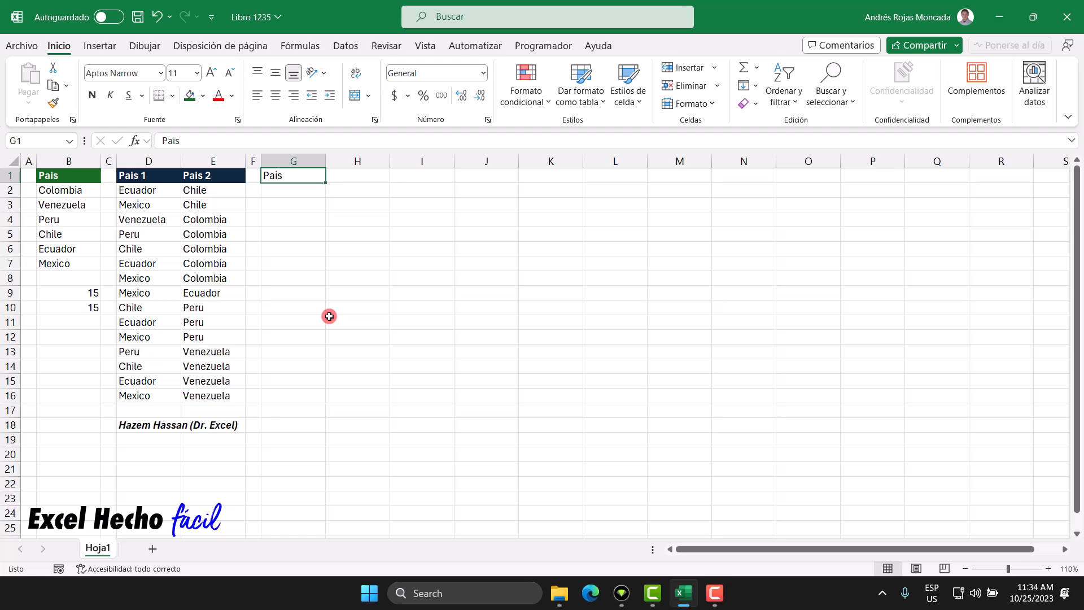
{"action": "key", "text": "F2"}
{"action": "type", "text": "1"}
{"action": "key", "text": "Return"}
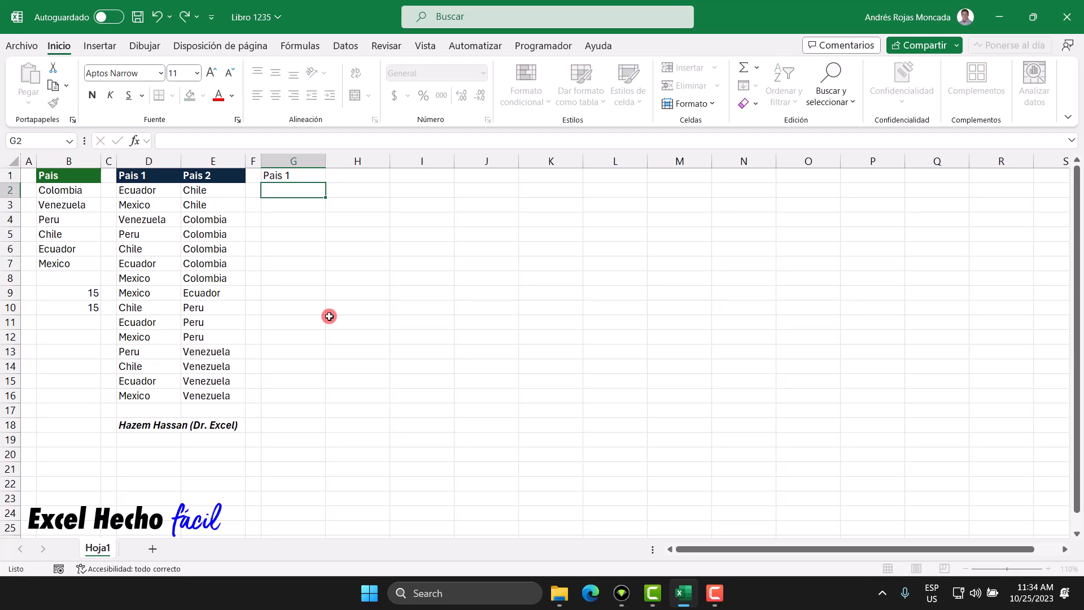
{"action": "key", "text": "Up"}
{"action": "key", "text": "Right"}
{"action": "type", "text": "Pais 2"}
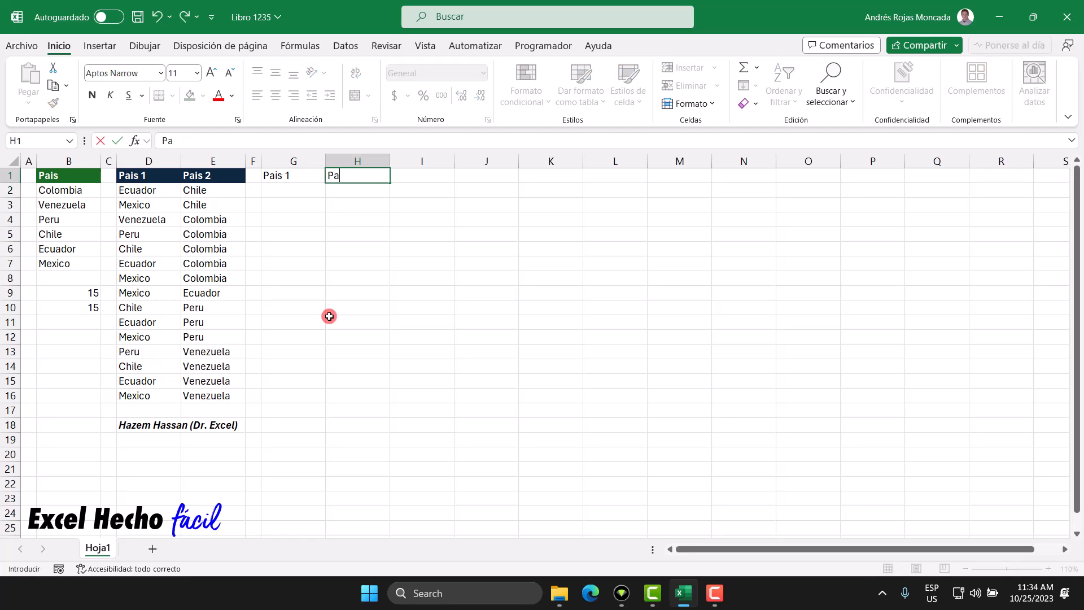
{"action": "key", "text": "Return"}
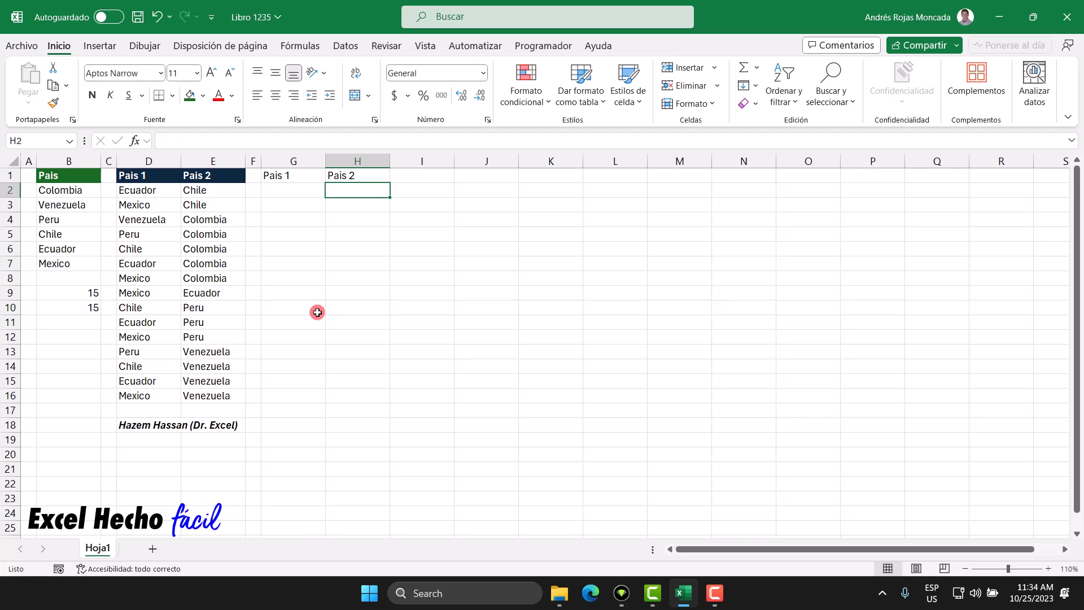
- Copy the header formatting of cell D1 onto the new headers in G1:H1
{"action": "left_click", "coordinate": [151, 175]}
{"action": "left_click", "coordinate": [53, 103]}
{"action": "left_click_drag", "start_coordinate": [290, 175], "coordinate": [341, 174]}
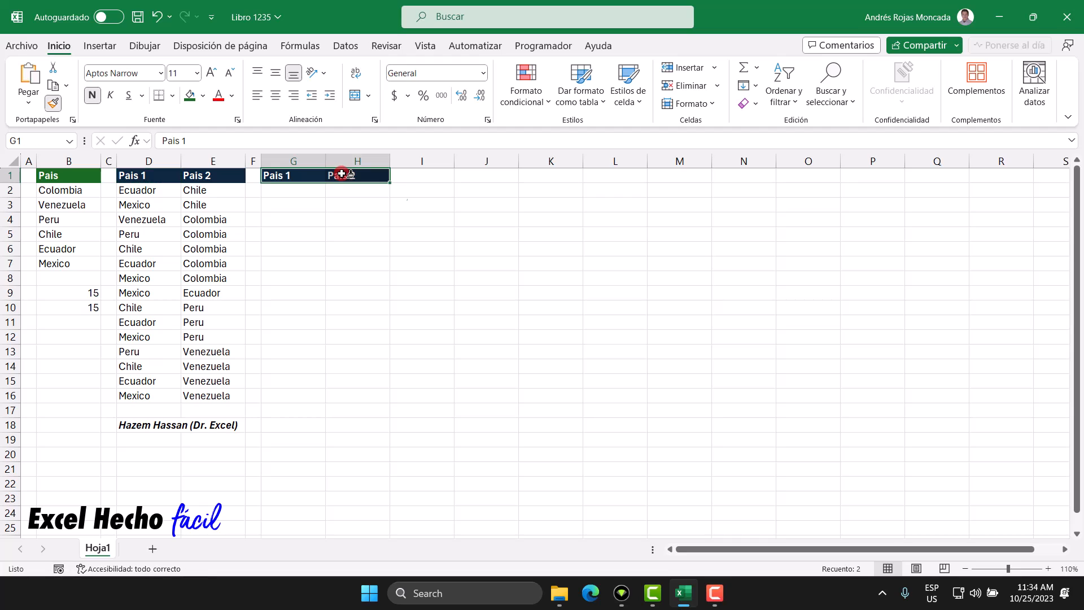
{"action": "left_click", "coordinate": [317, 192]}
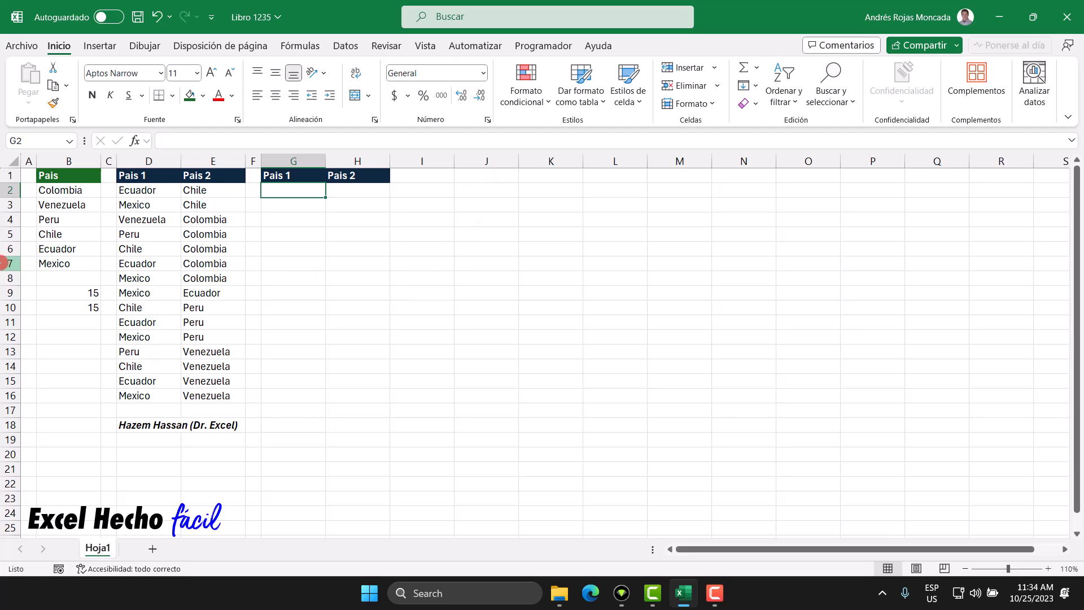
{"action": "left_click", "coordinate": [6, 263]}
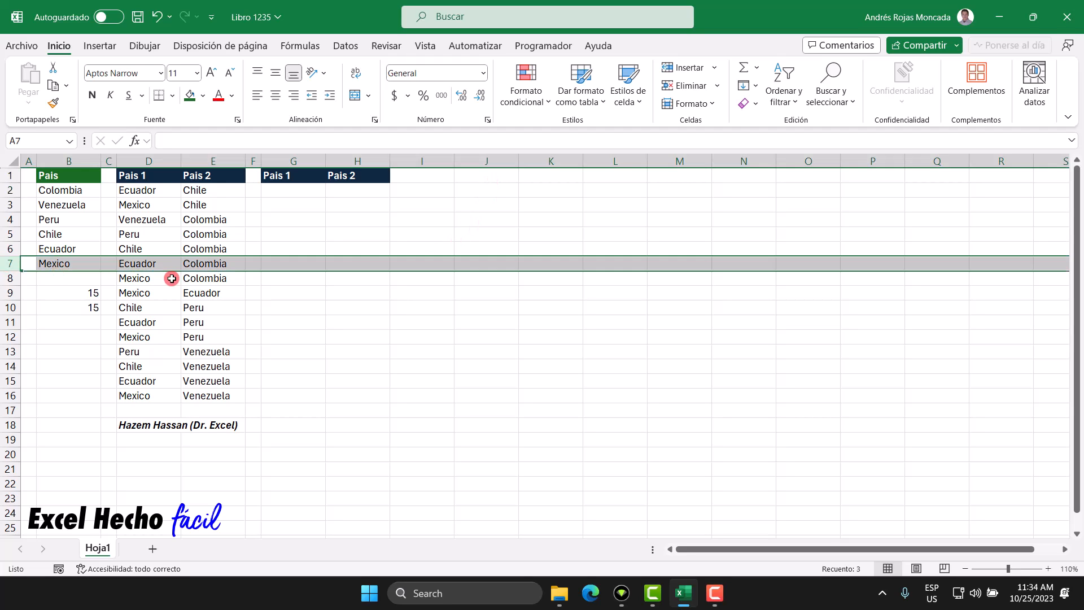
{"action": "left_click", "coordinate": [306, 279]}
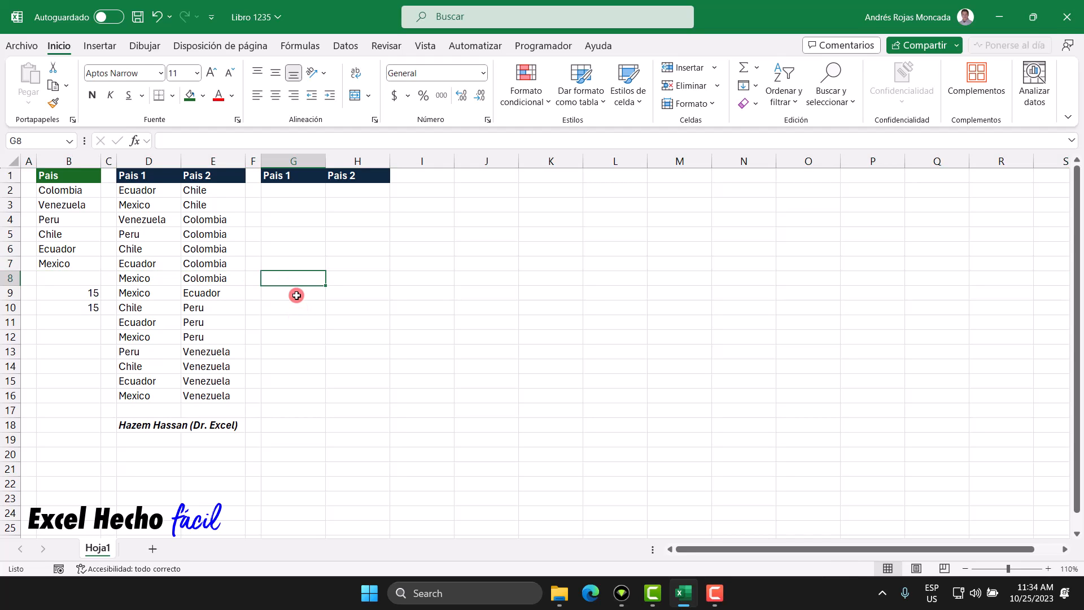
{"action": "left_click", "coordinate": [293, 292]}
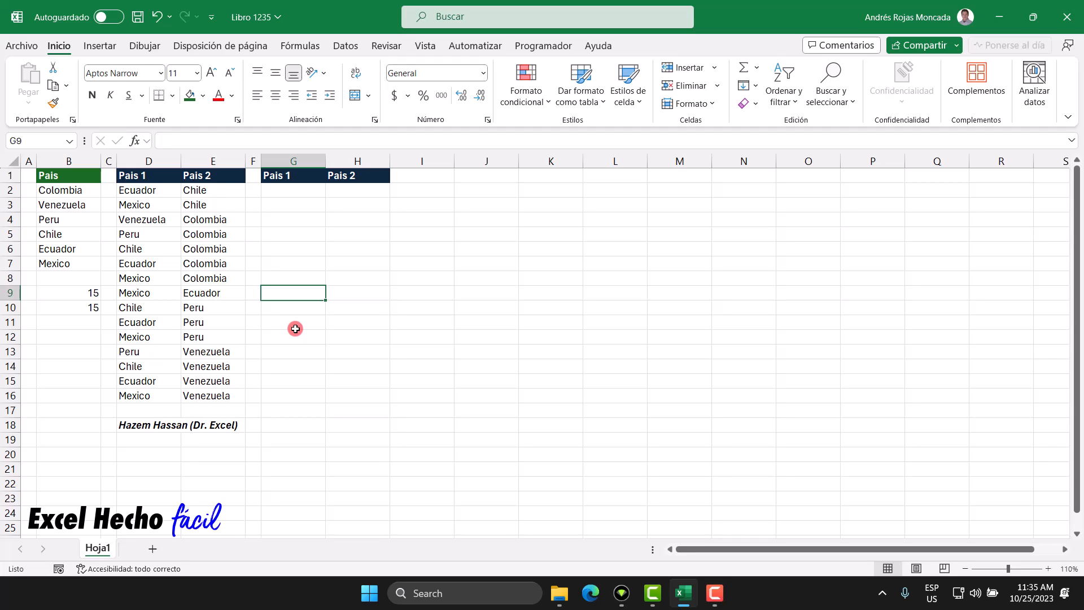
{"action": "left_click", "coordinate": [79, 194]}
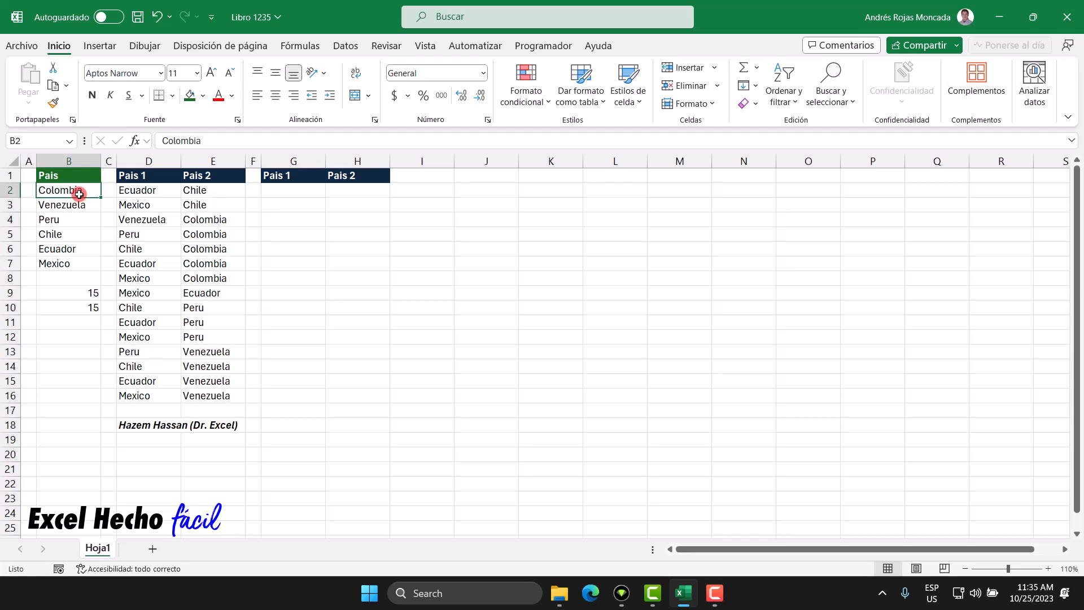
- Enter the formula =B2 in cell G9 to reference the first country of the Pais list
{"action": "left_click", "coordinate": [282, 293]}
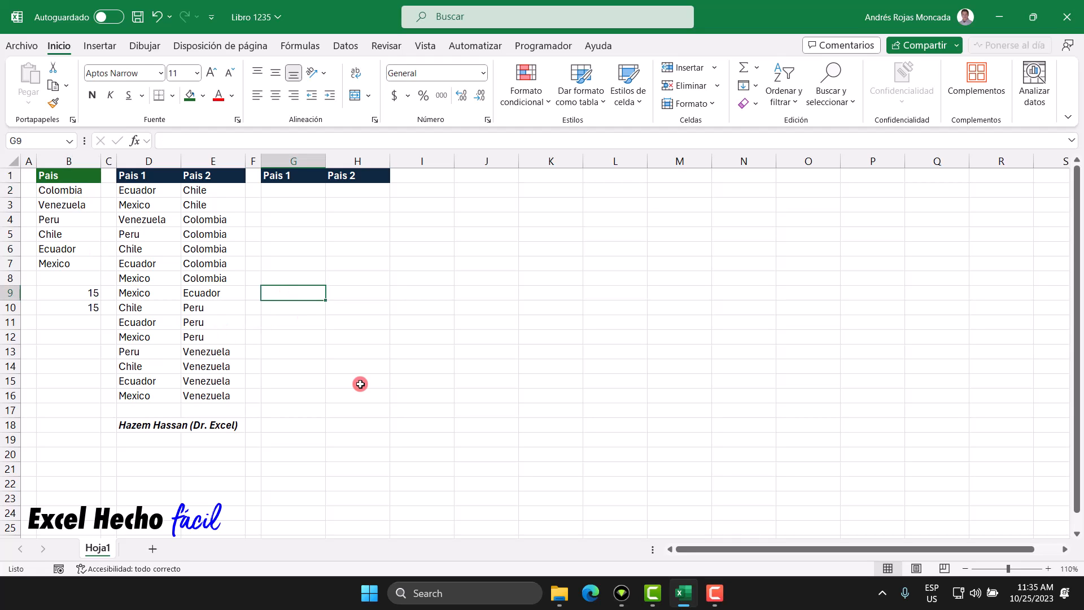
{"action": "type", "text": "="}
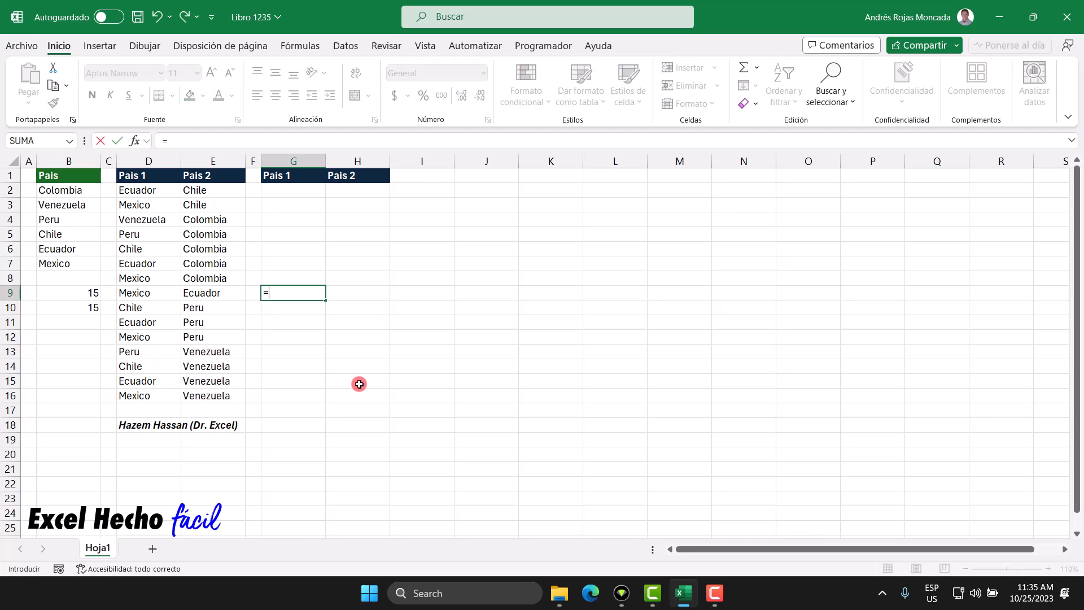
{"action": "left_click", "coordinate": [72, 190]}
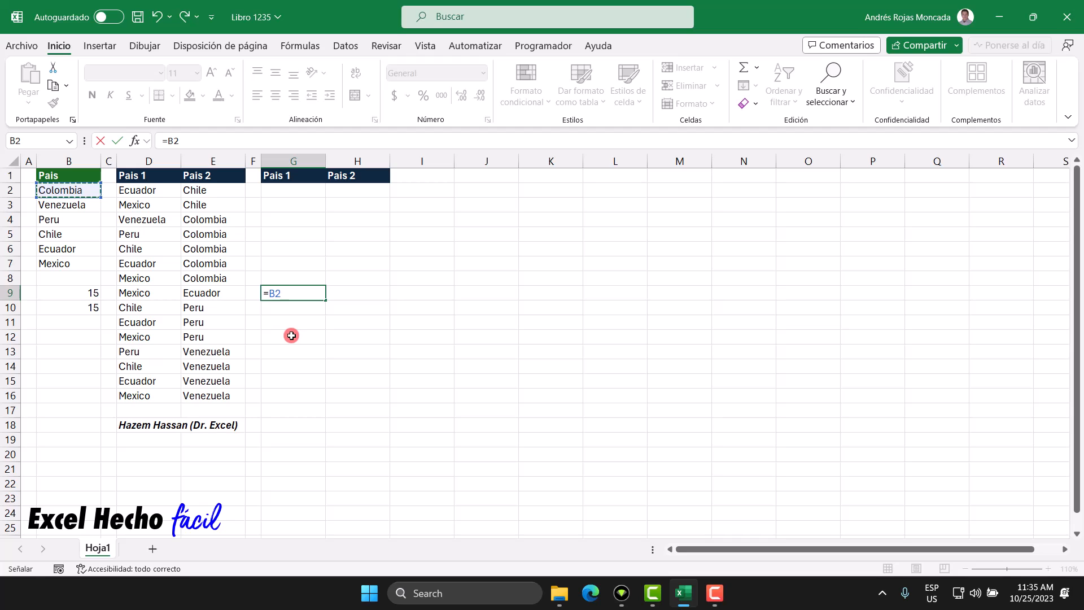
{"action": "key", "text": "Return"}
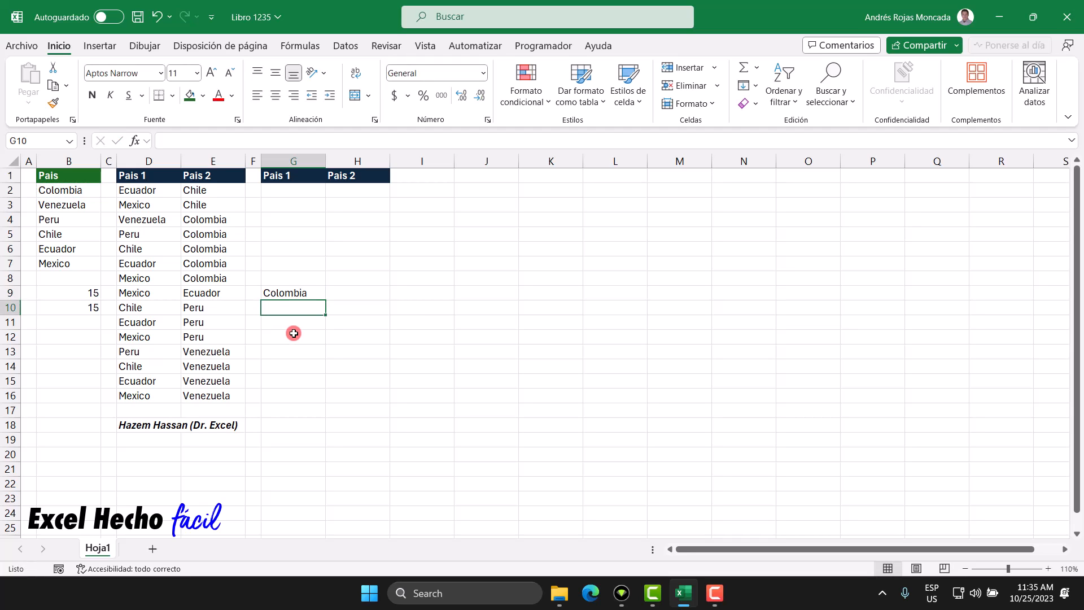
- Enter the formula =(B2:B2) in cell H9 as a range starting and ending at the first country
{"action": "left_click", "coordinate": [347, 294]}
{"action": "type", "text": "="}
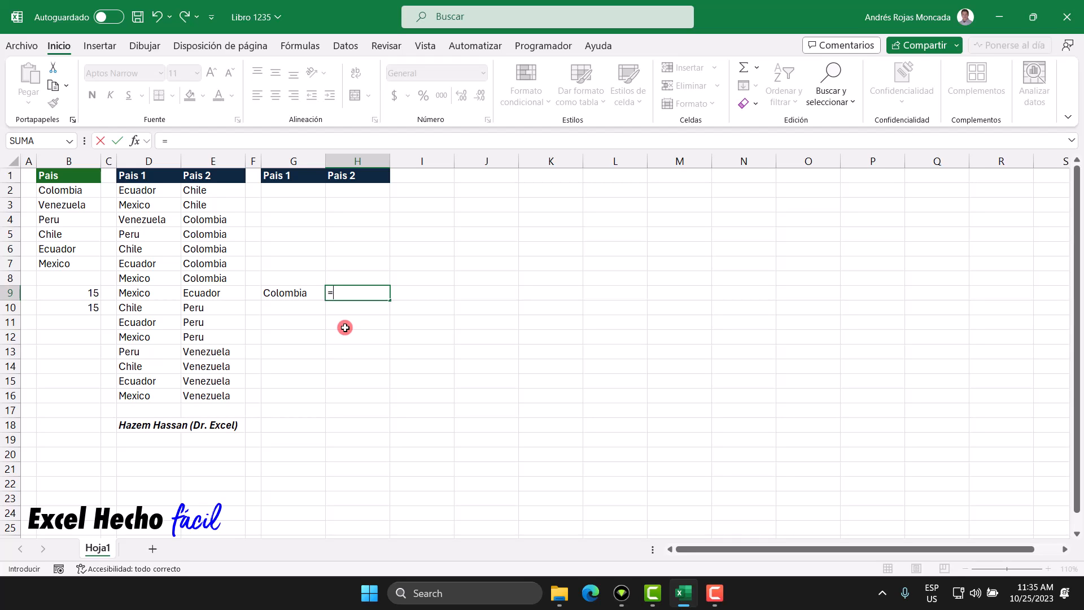
{"action": "type", "text": "("}
{"action": "left_click", "coordinate": [80, 190]}
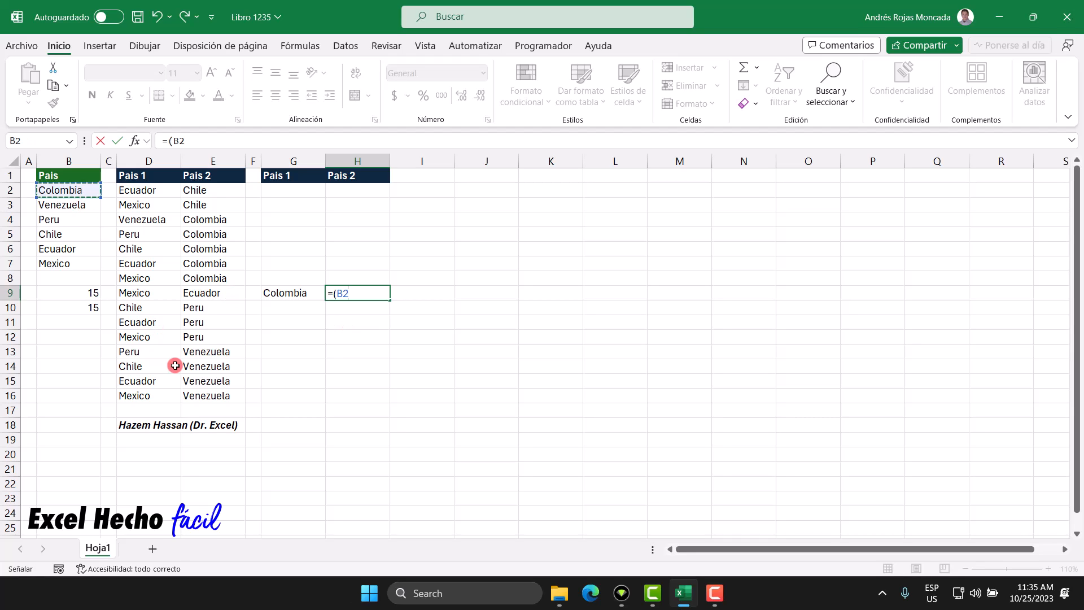
{"action": "key", "text": "F8"}
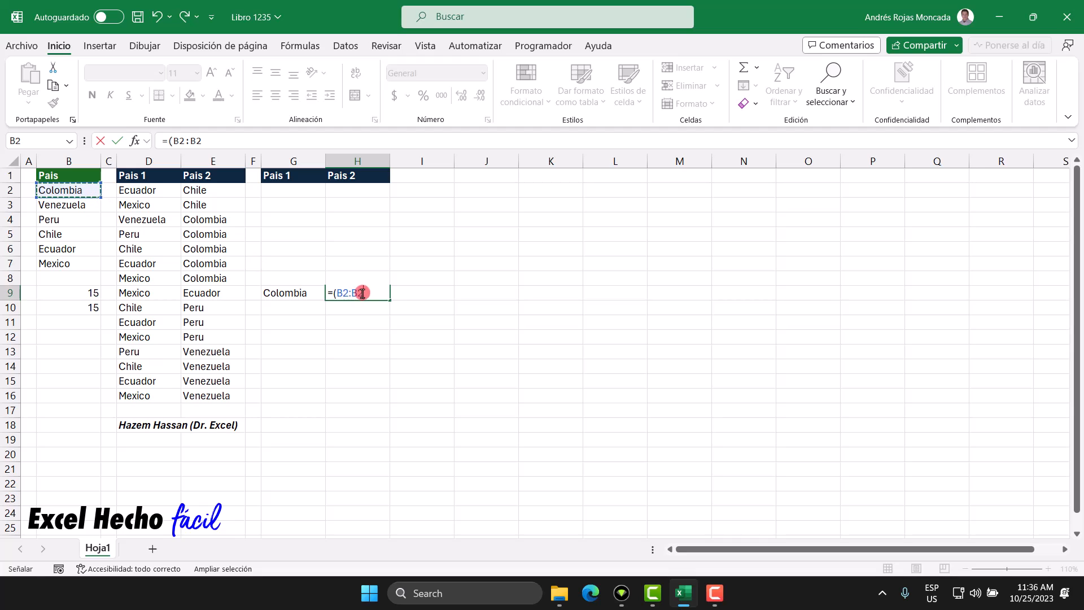
{"action": "type", "text": ")"}
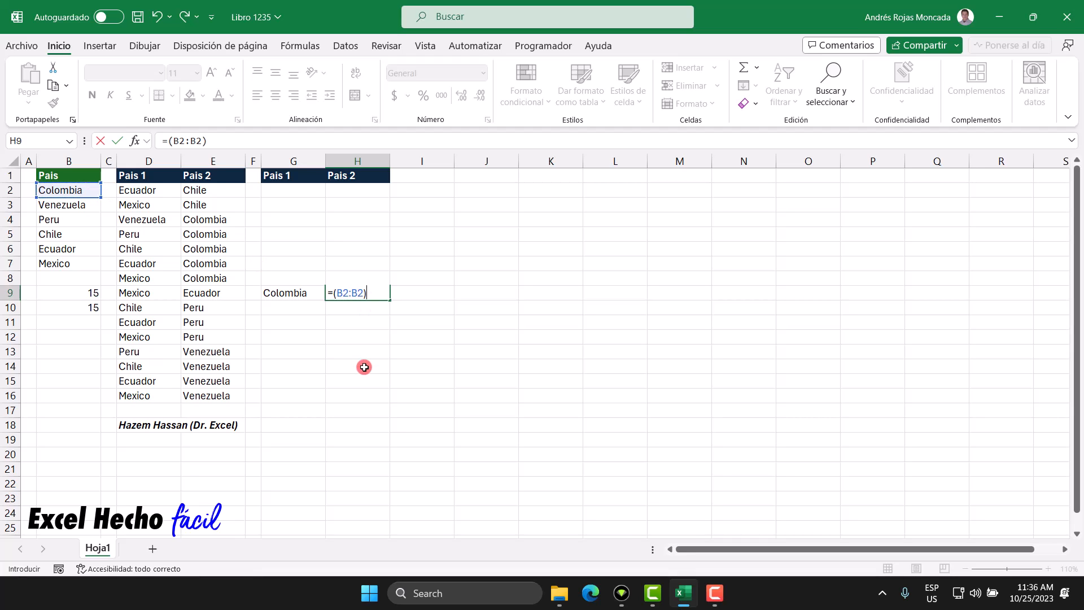
{"action": "key", "text": "Return"}
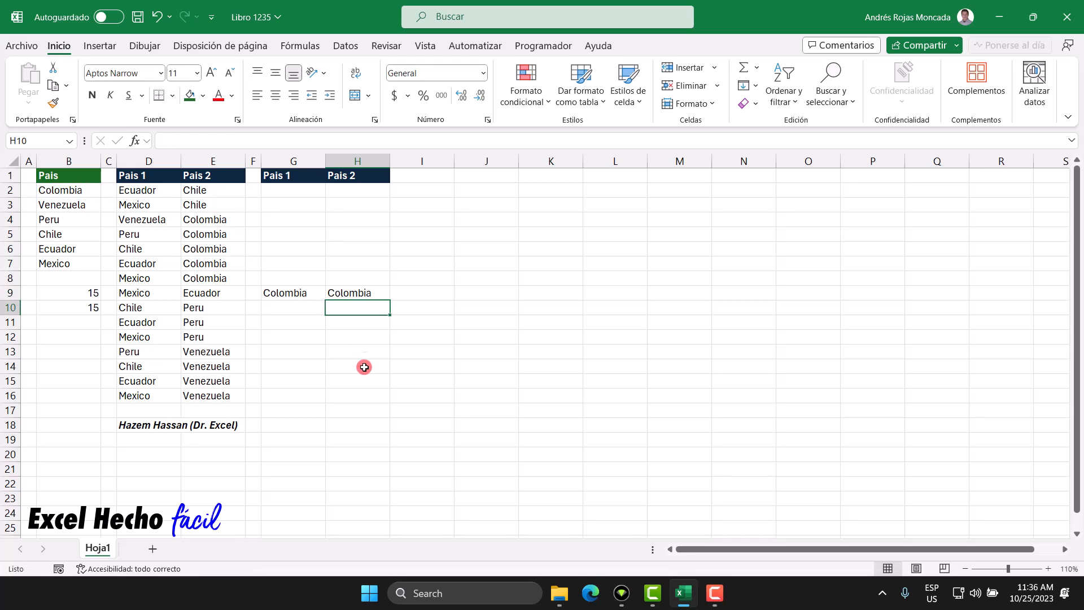
- Try joining the whole country list in cell I9 with =CONCAT(B2:B7), and clear the cell
{"action": "left_click", "coordinate": [358, 293]}
{"action": "left_click", "coordinate": [423, 293]}
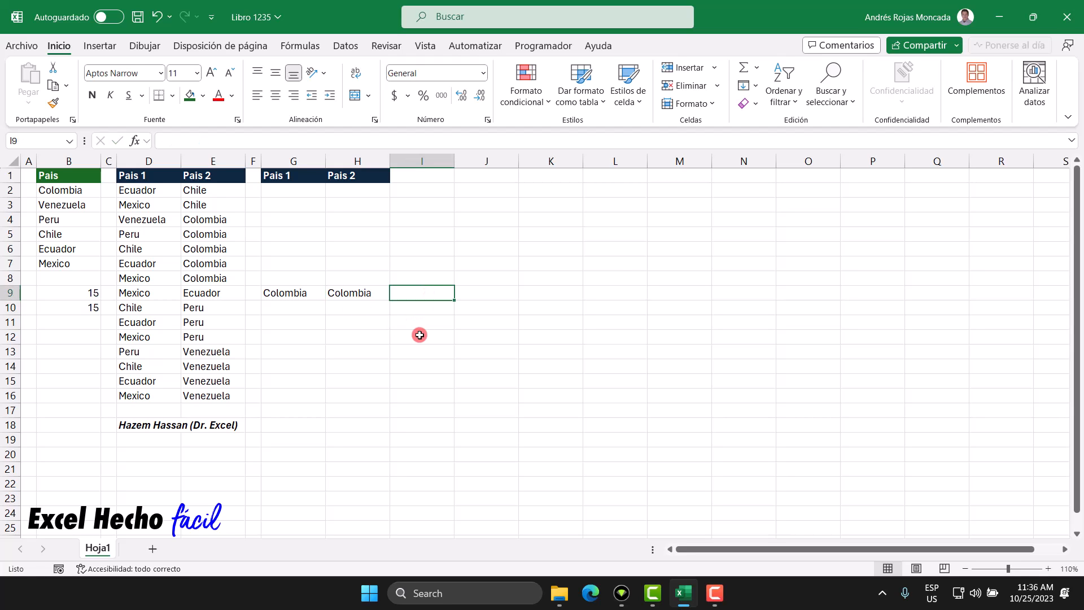
{"action": "type", "text": "=conc"}
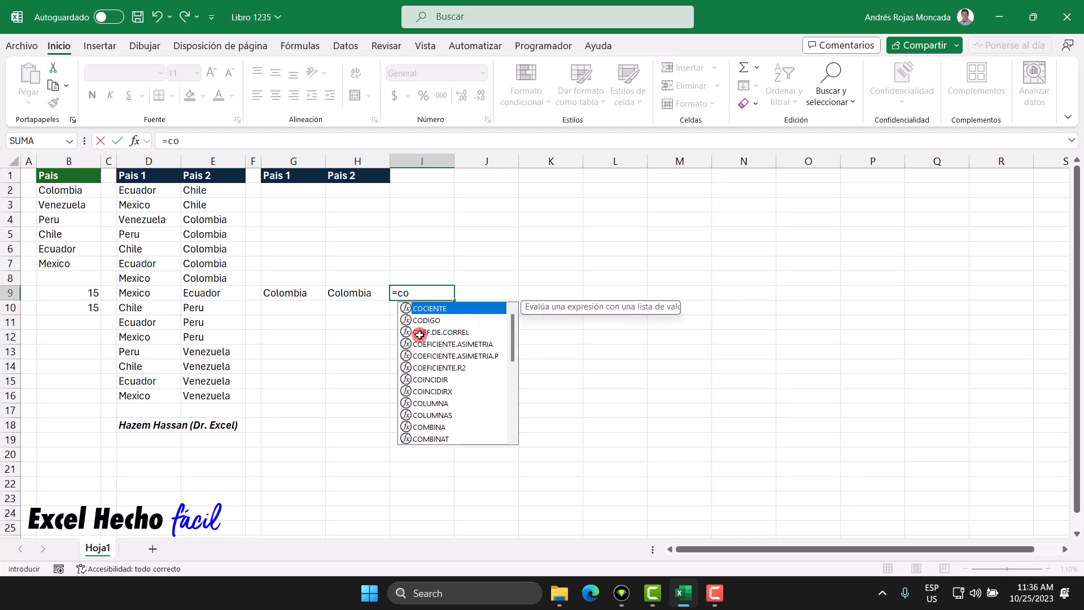
{"action": "key", "text": "Tab"}
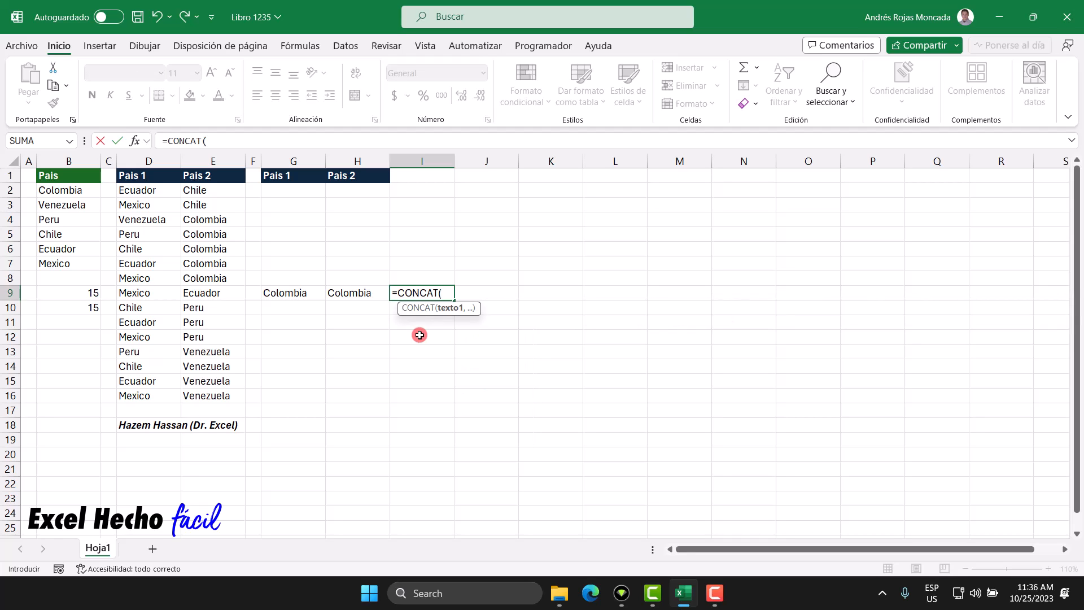
{"action": "key", "text": "BackSpace"}
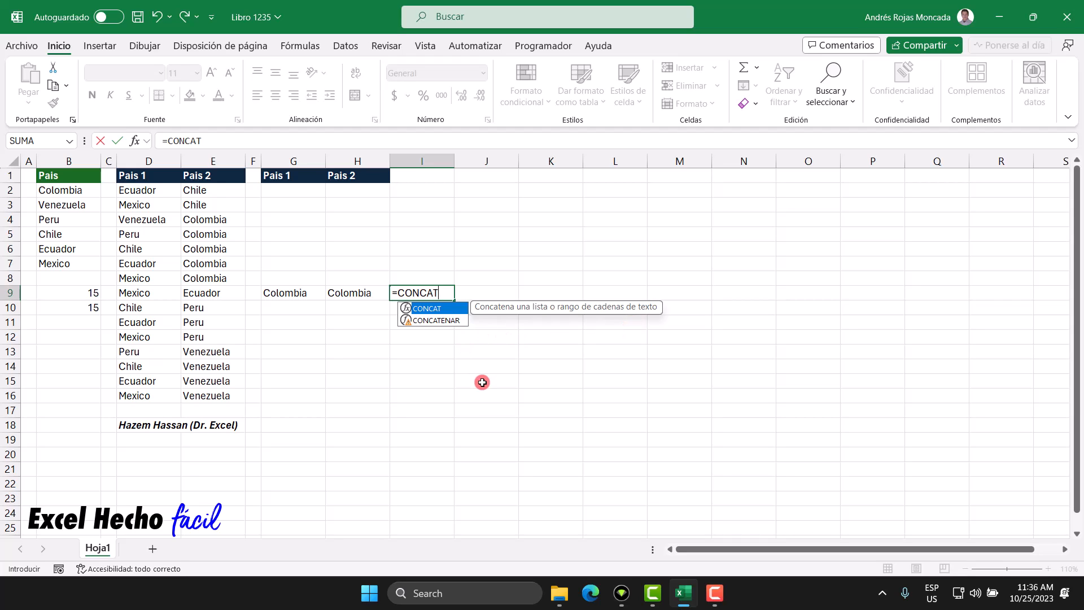
{"action": "type", "text": "("}
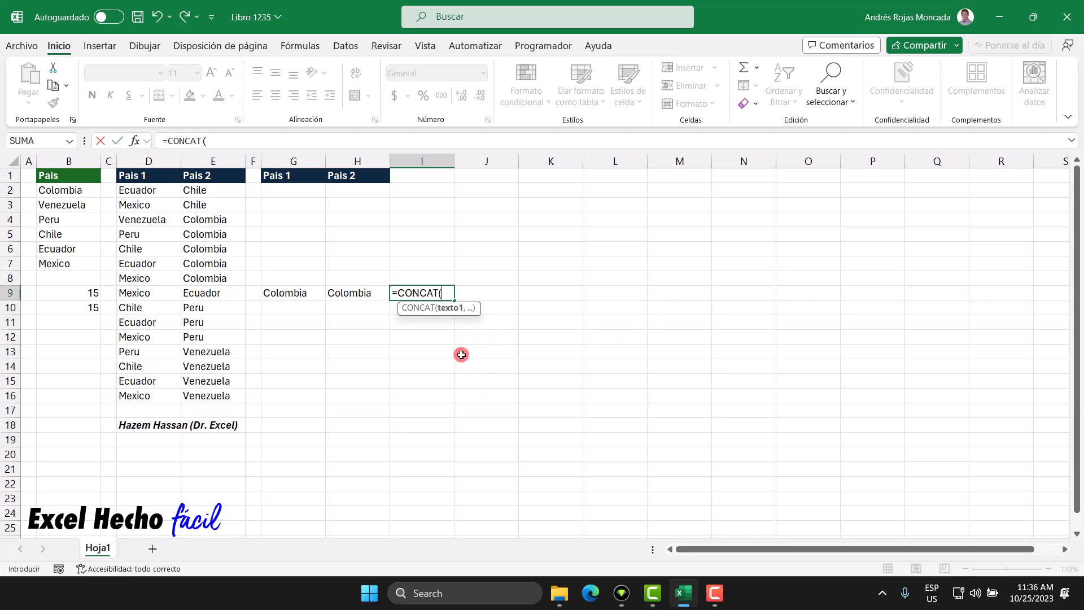
{"action": "left_click_drag", "start_coordinate": [54, 189], "coordinate": [56, 262]}
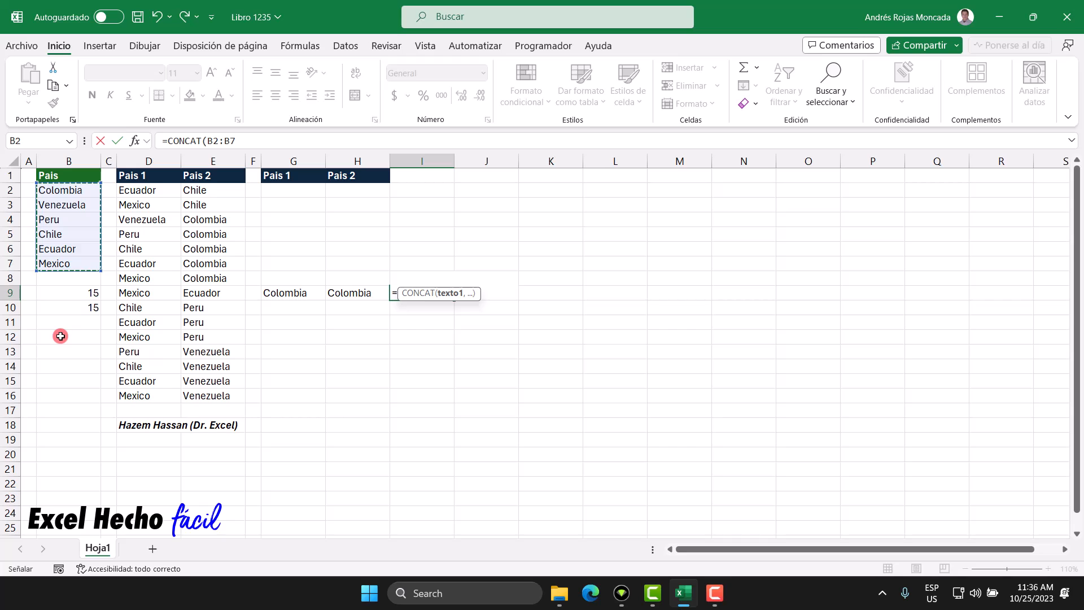
{"action": "type", "text": ")"}
{"action": "key", "text": "Return"}
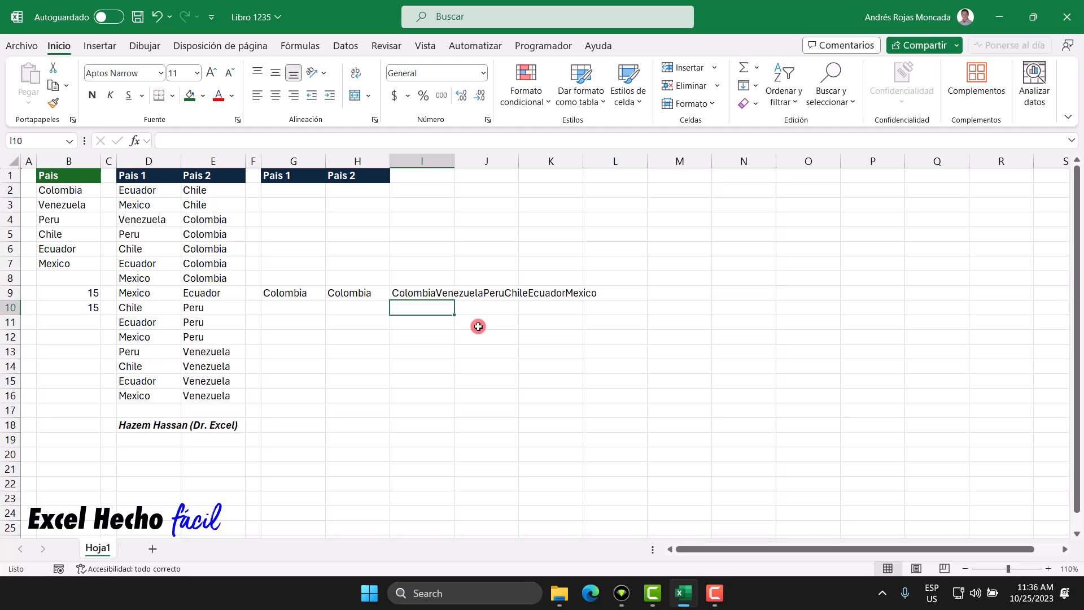
{"action": "key", "text": "Up"}
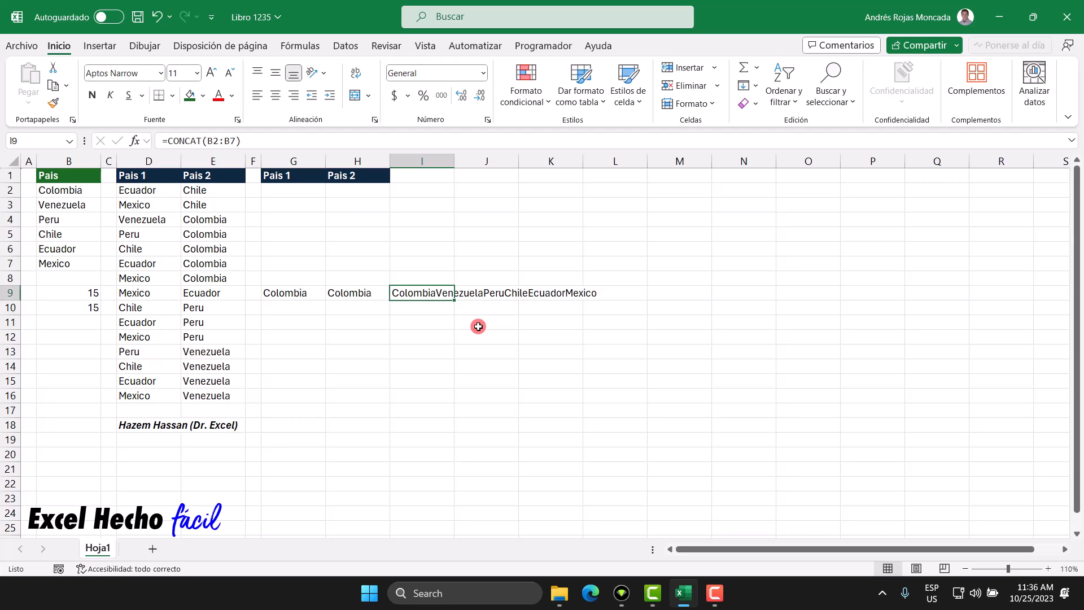
{"action": "key", "text": "Delete"}
- Enter =CONCAT("*"&G9&"-"&H9) in cell I9 to join both countries with an asterisk prefix and a hyphen separator
{"action": "type", "text": "=con"}
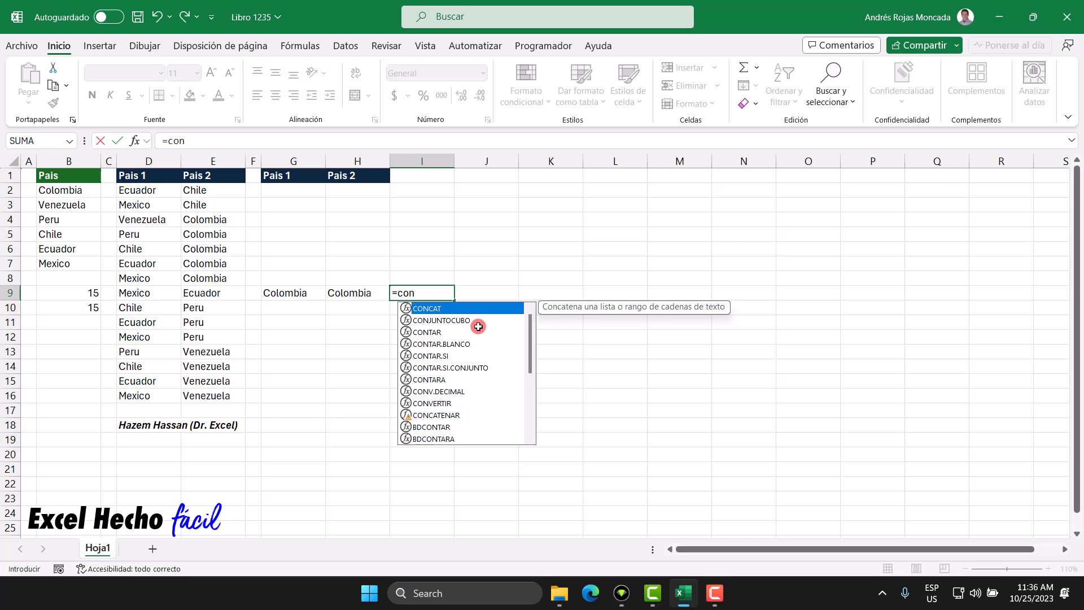
{"action": "key", "text": "Tab"}
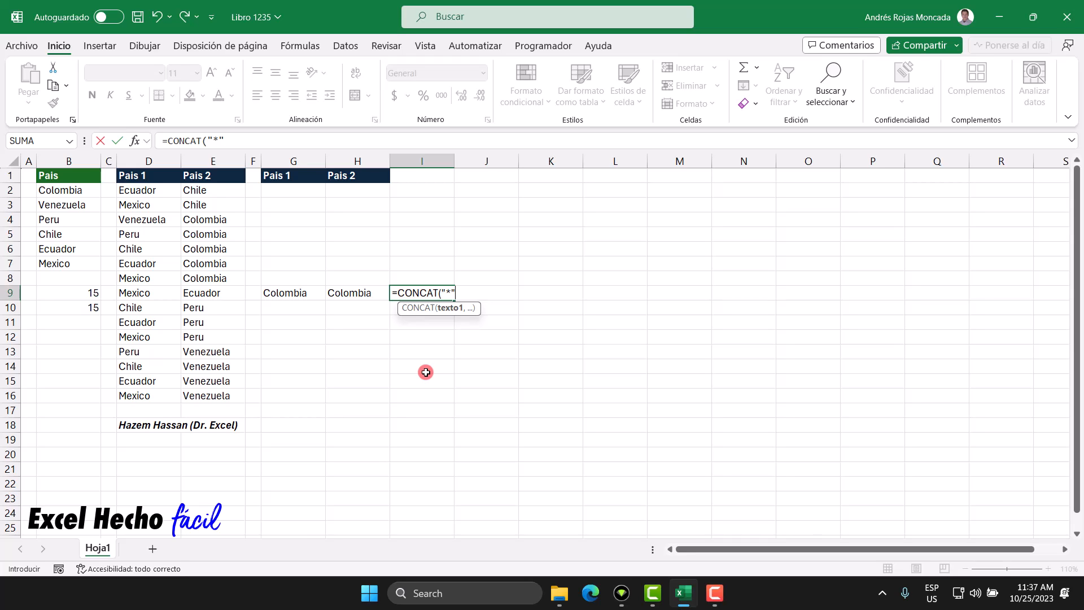
{"action": "type", "text": "&"}
{"action": "left_click", "coordinate": [305, 295]}
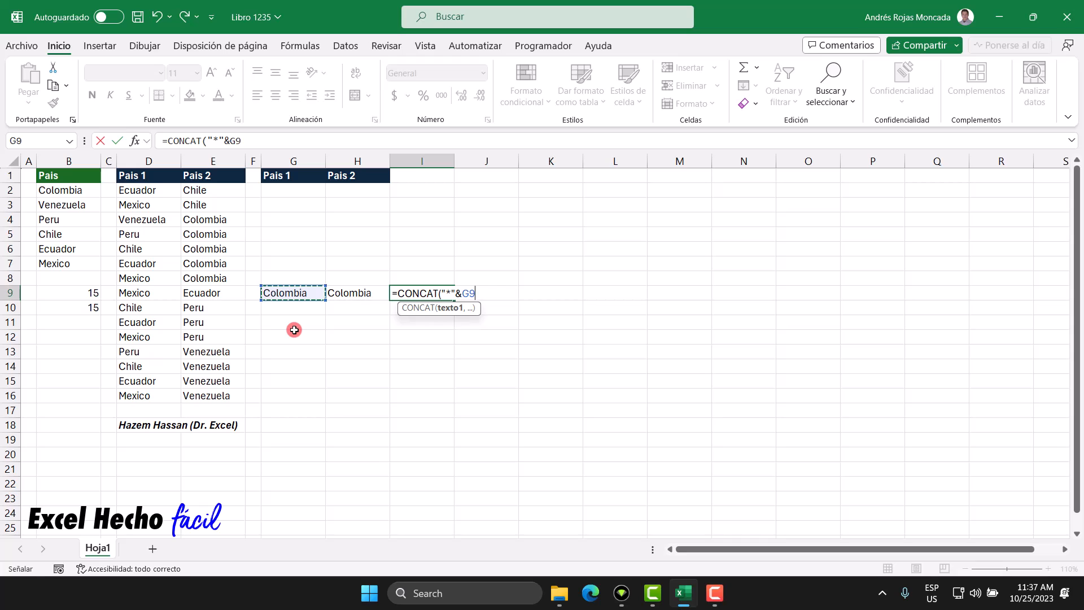
{"action": "type", "text": "&"}
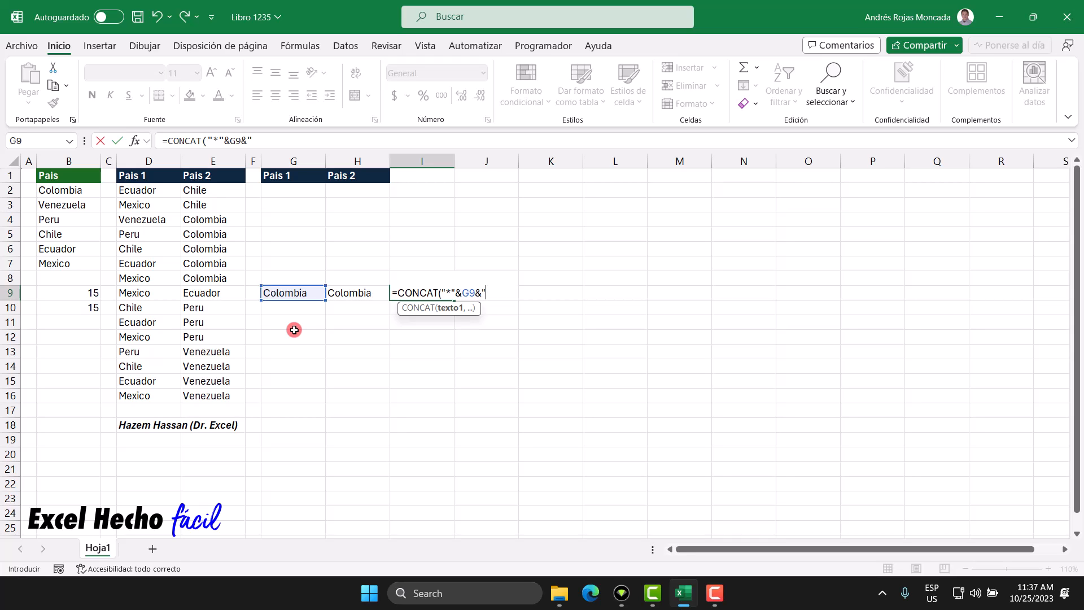
{"action": "type", "text": "\"-\""}
{"action": "left_click", "coordinate": [486, 290]}
{"action": "type", "text": "&"}
{"action": "left_click", "coordinate": [377, 289]}
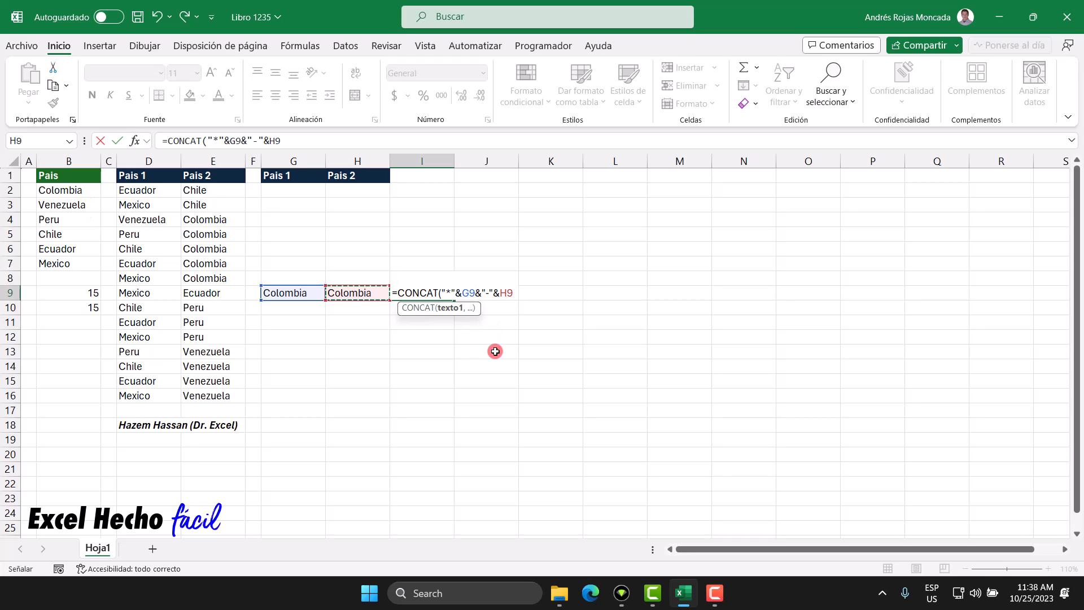
{"action": "type", "text": ")"}
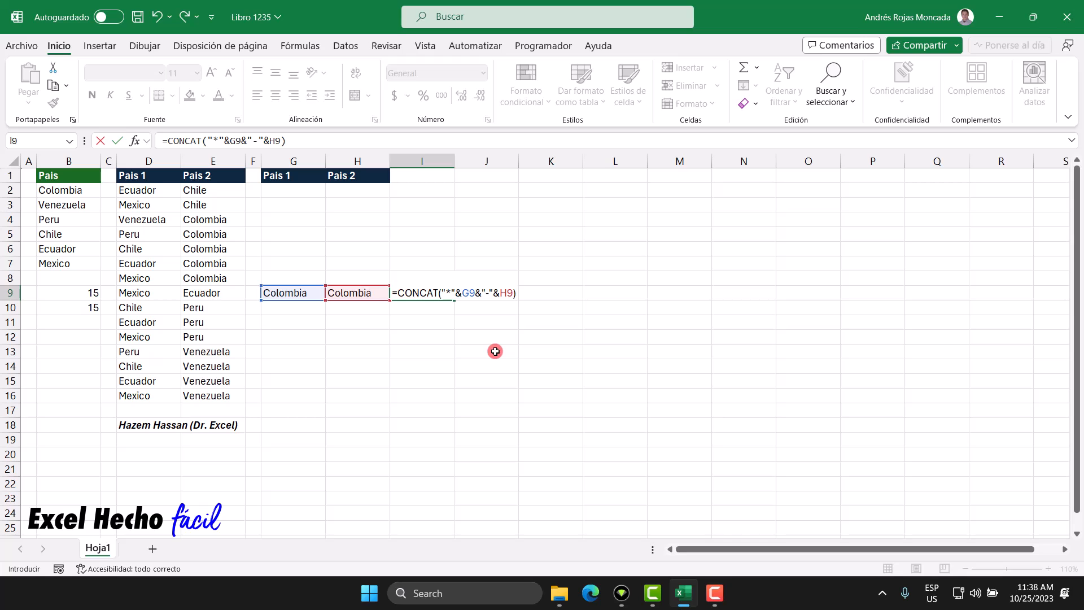
{"action": "key", "text": "Return"}
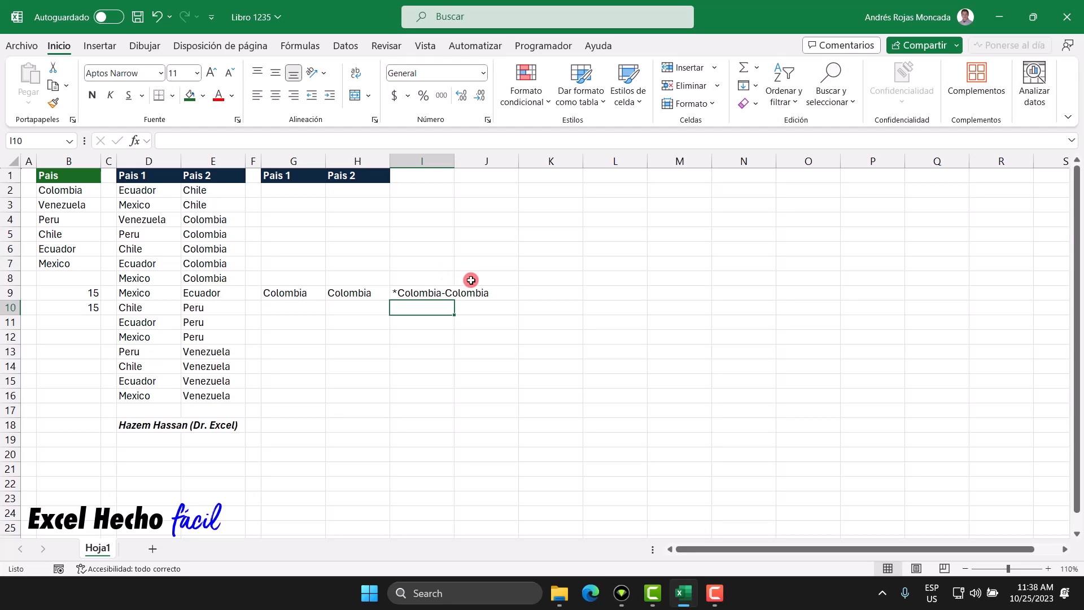
- Change the reference in cell G9 to the second country with the formula =B3
{"action": "left_click", "coordinate": [313, 292]}
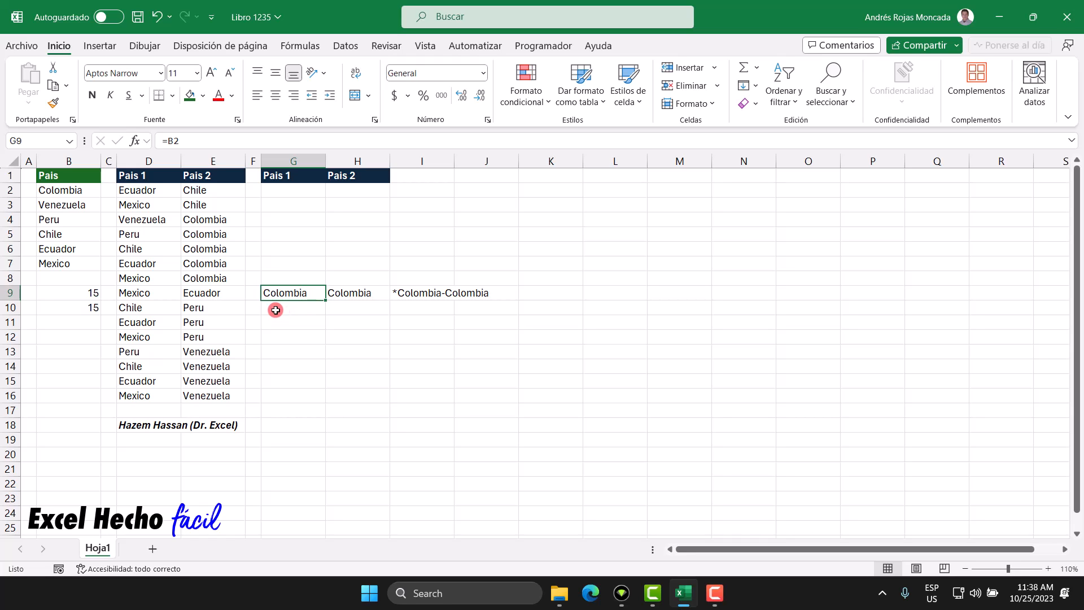
{"action": "key", "text": "F2"}
{"action": "double_click", "coordinate": [275, 293]}
{"action": "left_click", "coordinate": [86, 206]}
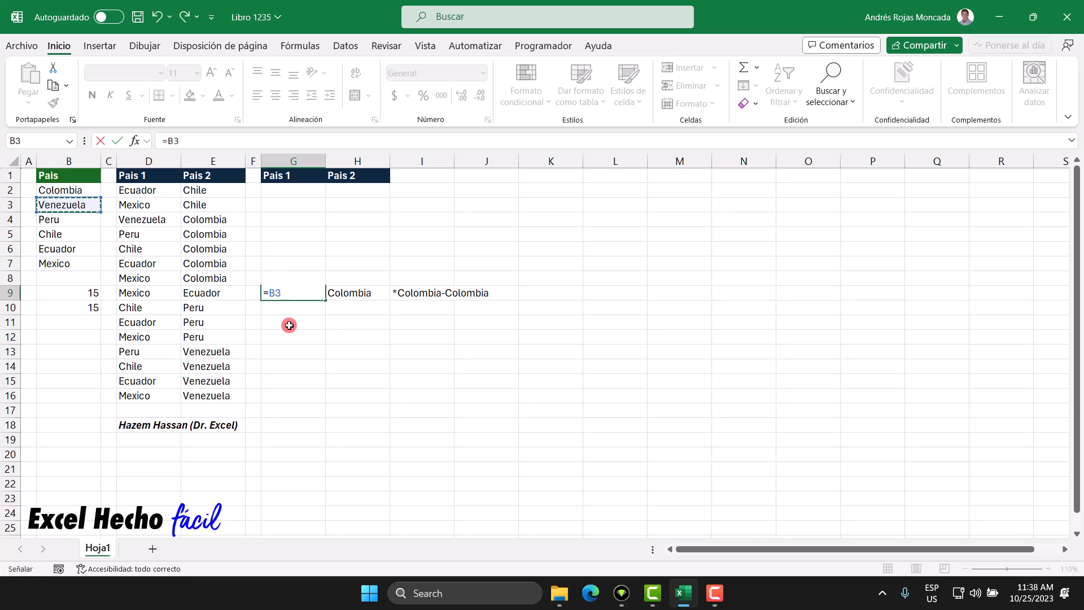
{"action": "key", "text": "Return"}
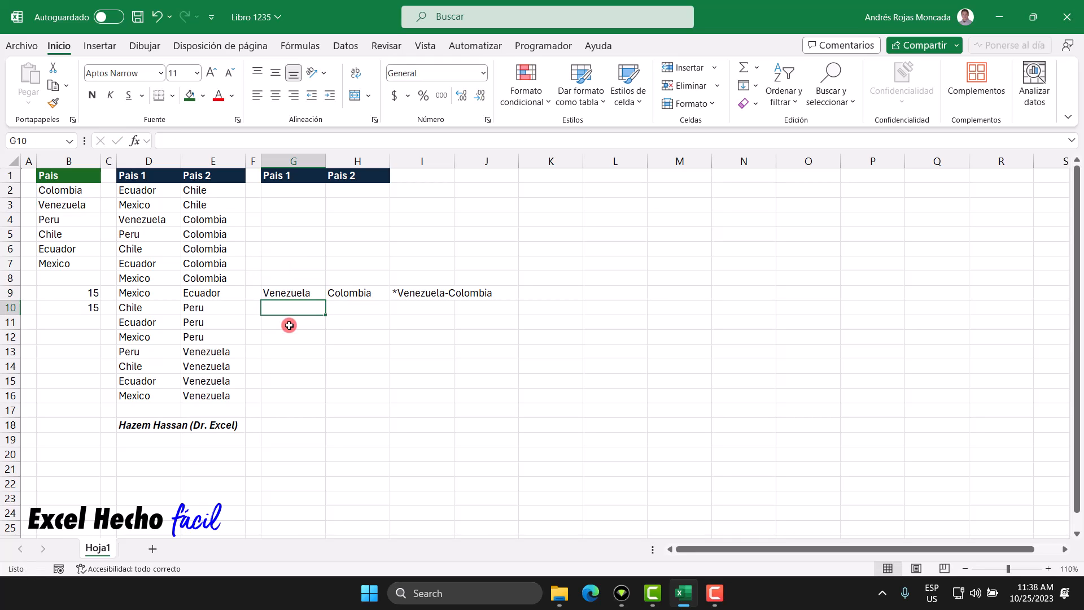
- Extend the range in cell H9 to the second country with the formula =(B2:B3)
{"action": "left_click", "coordinate": [281, 293]}
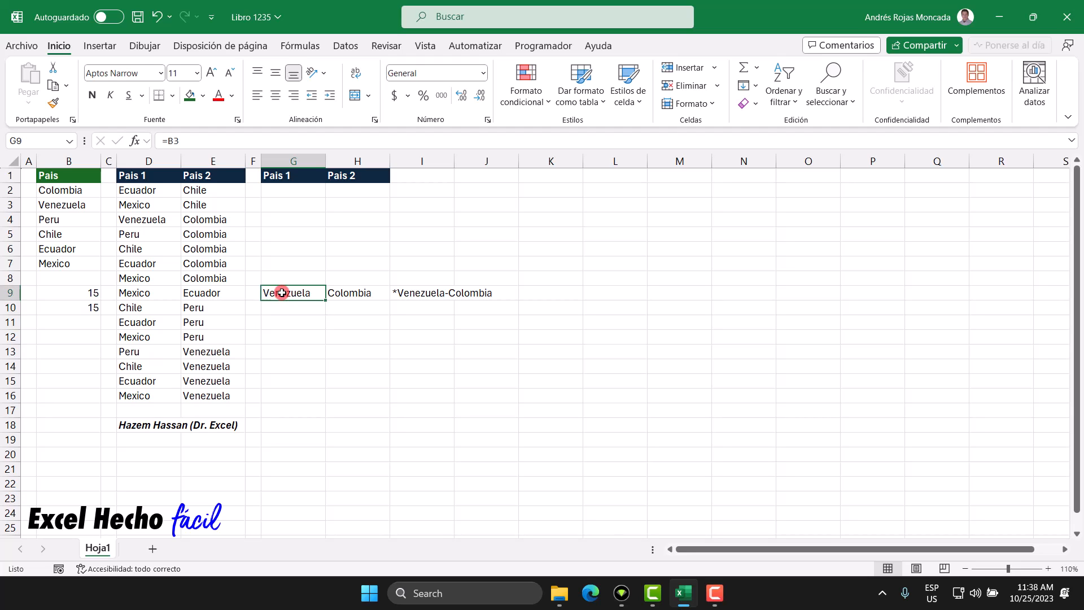
{"action": "left_click", "coordinate": [339, 293]}
{"action": "key", "text": "F2"}
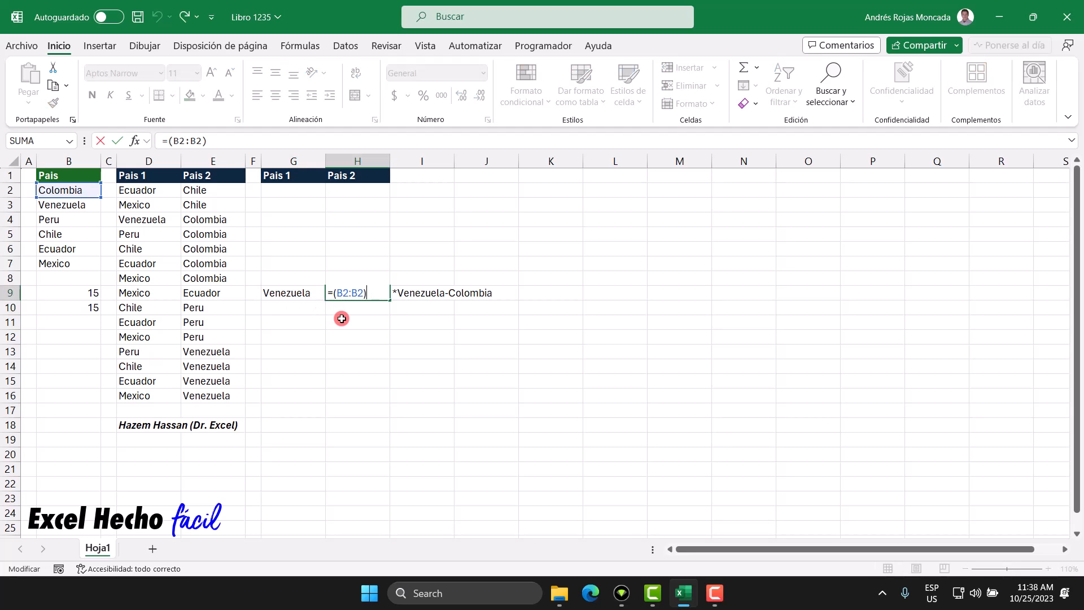
{"action": "mouse_move", "coordinate": [348, 295]}
{"action": "left_mouse_down"}
{"action": "mouse_move", "coordinate": [337, 296]}
{"action": "mouse_move", "coordinate": [361, 293]}
{"action": "left_mouse_up"}
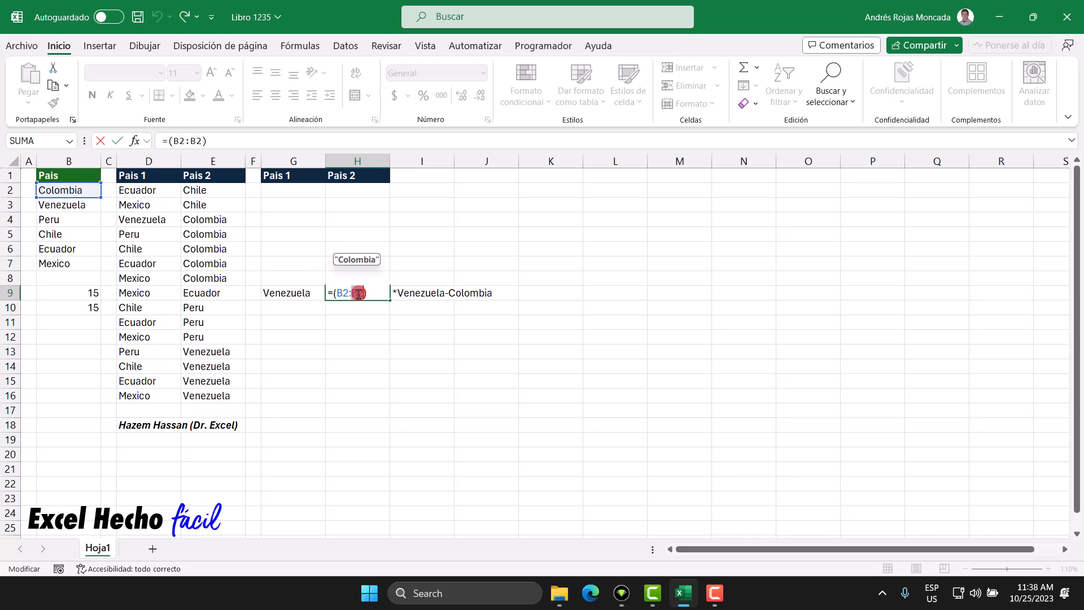
{"action": "left_click", "coordinate": [86, 206]}
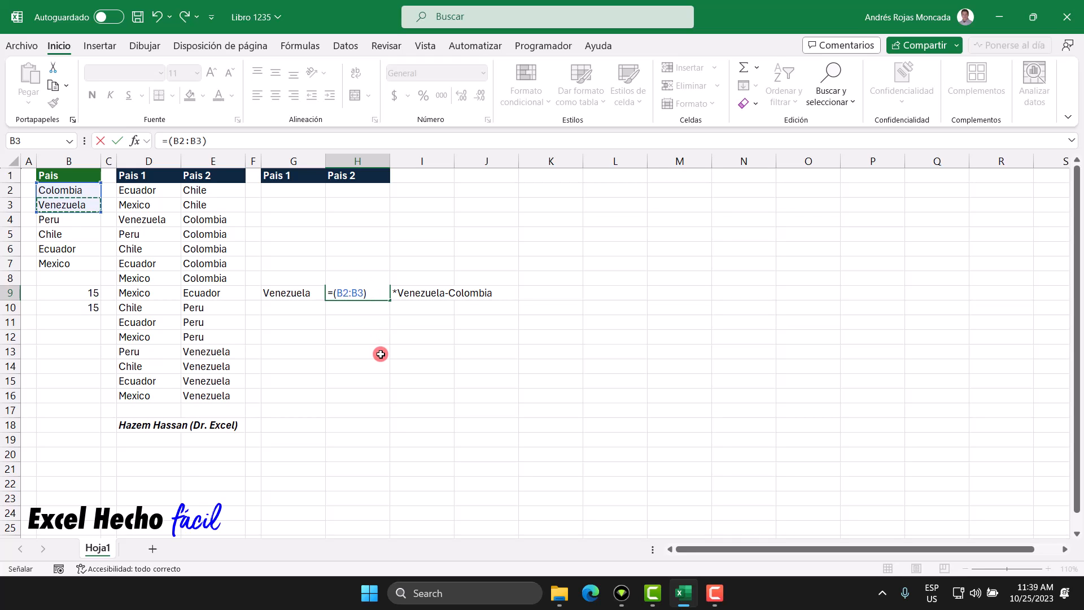
{"action": "key", "text": "Return"}
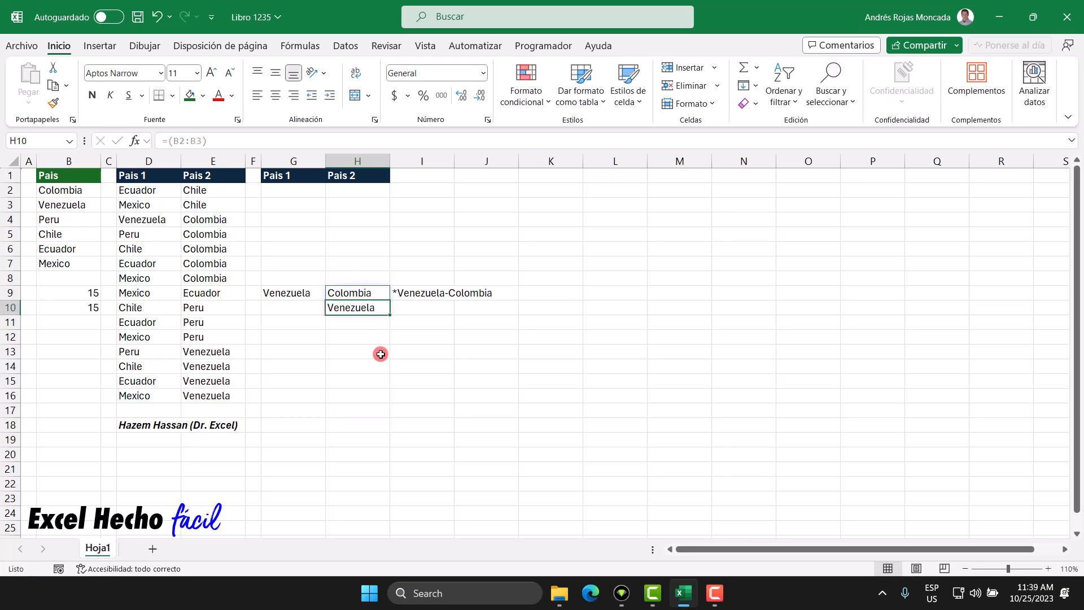
- Change the formula in cell I9 to use the spilled range: =CONCAT("*"&G9&"-"&H9#)
{"action": "left_click", "coordinate": [407, 293]}
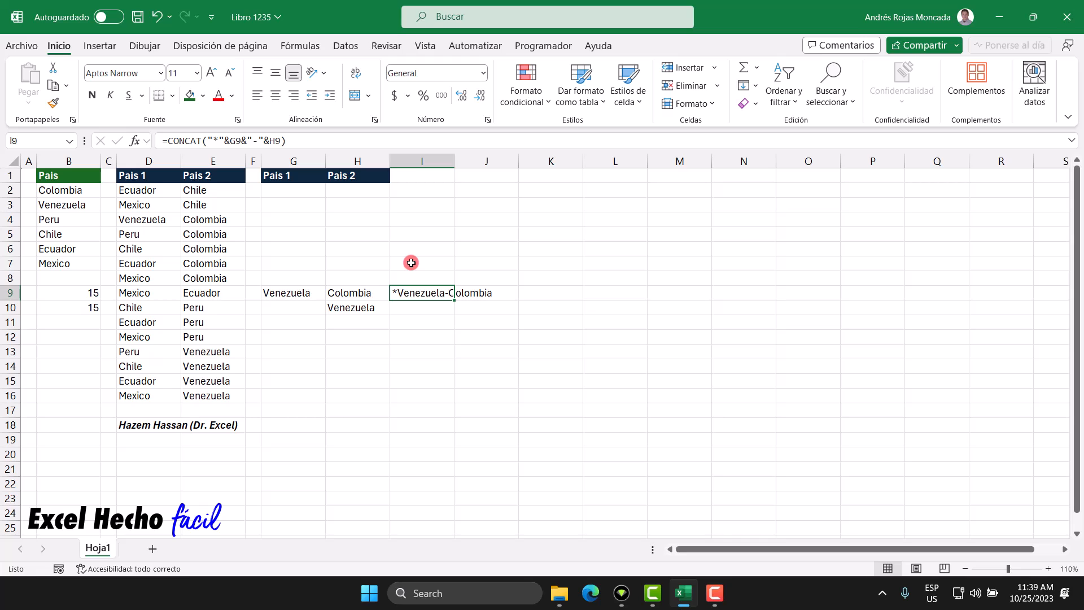
{"action": "key", "text": "F2"}
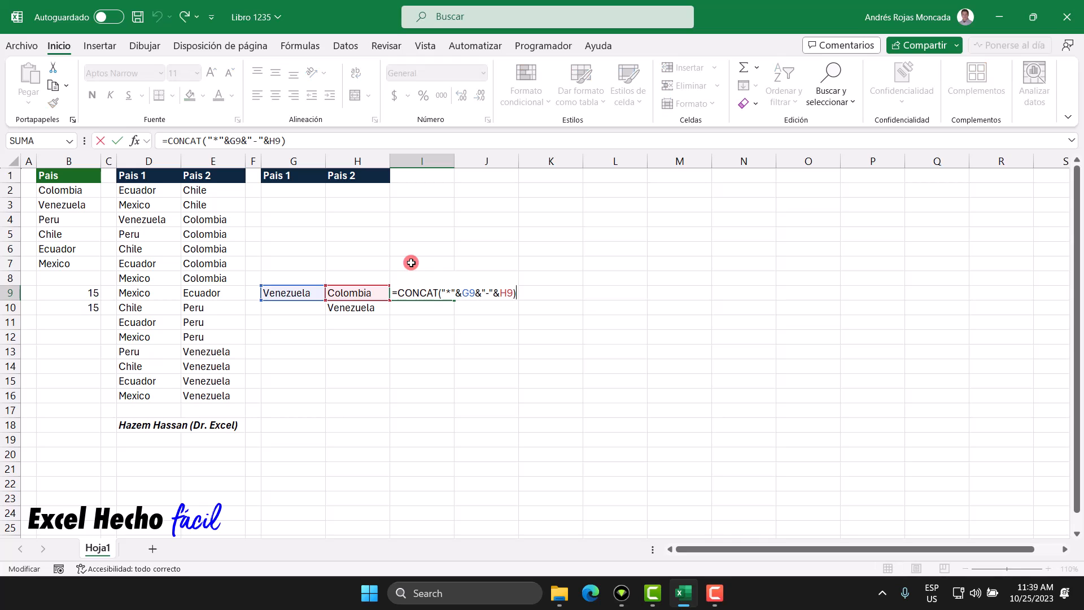
{"action": "left_click", "coordinate": [511, 294]}
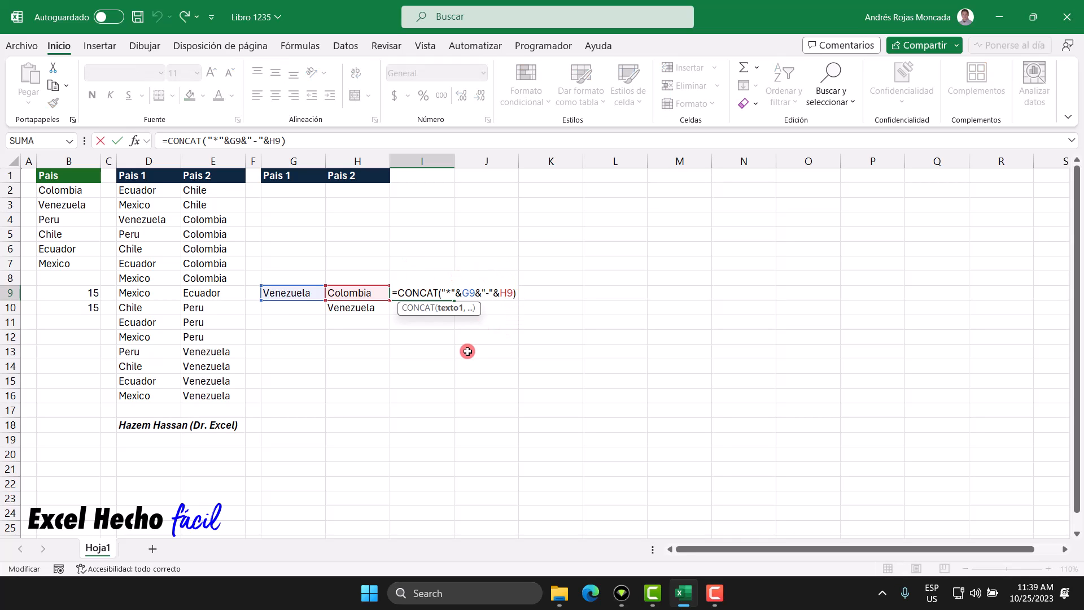
{"action": "type", "text": "#"}
{"action": "key", "text": "Return"}
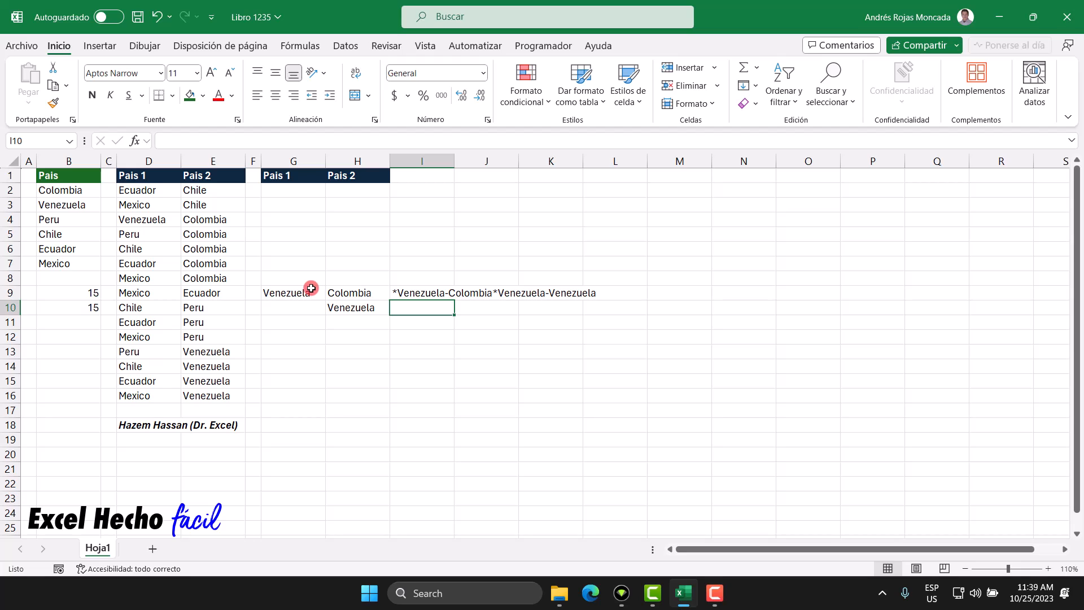
- Change the reference in cell G9 to the third country with the formula =B4
{"action": "left_click_drag", "start_coordinate": [308, 294], "coordinate": [341, 298]}
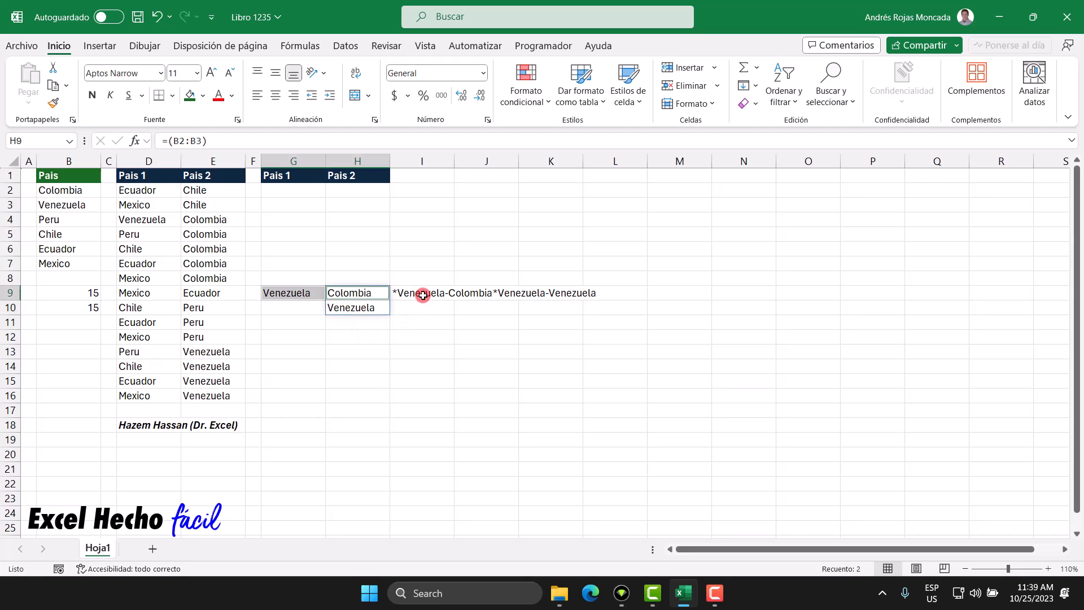
{"action": "left_click", "coordinate": [302, 294]}
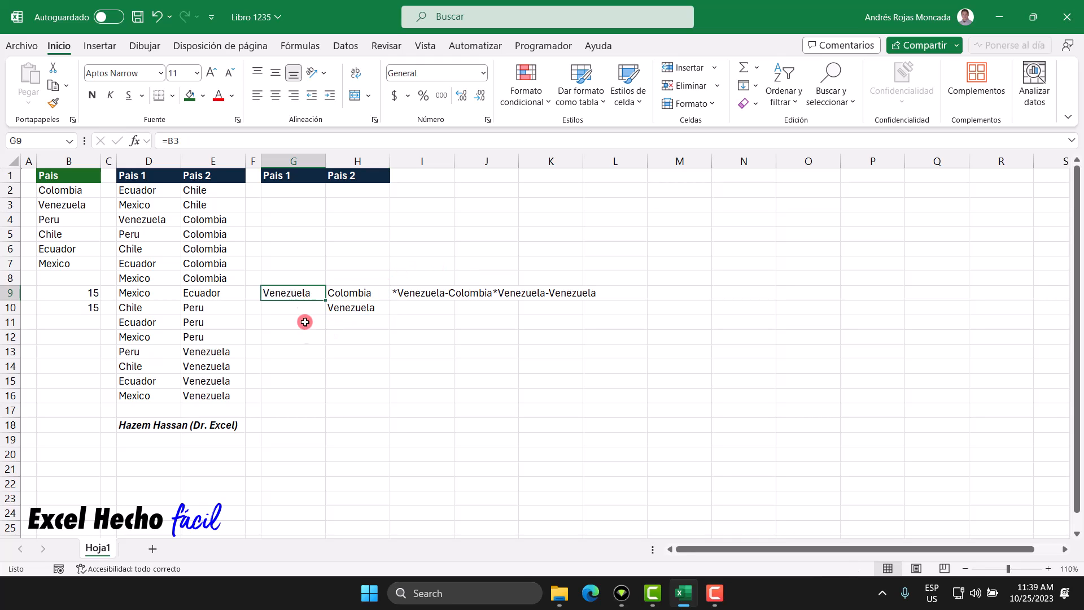
{"action": "left_click", "coordinate": [351, 307], "text": "ctrl"}
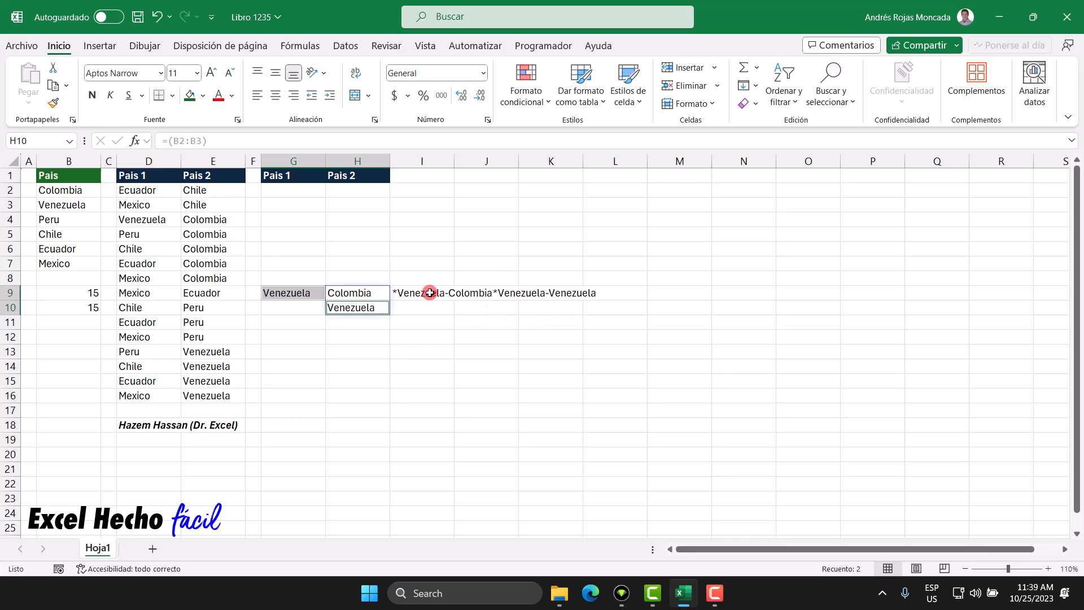
{"action": "left_click", "coordinate": [306, 295]}
{"action": "double_click", "coordinate": [306, 295]}
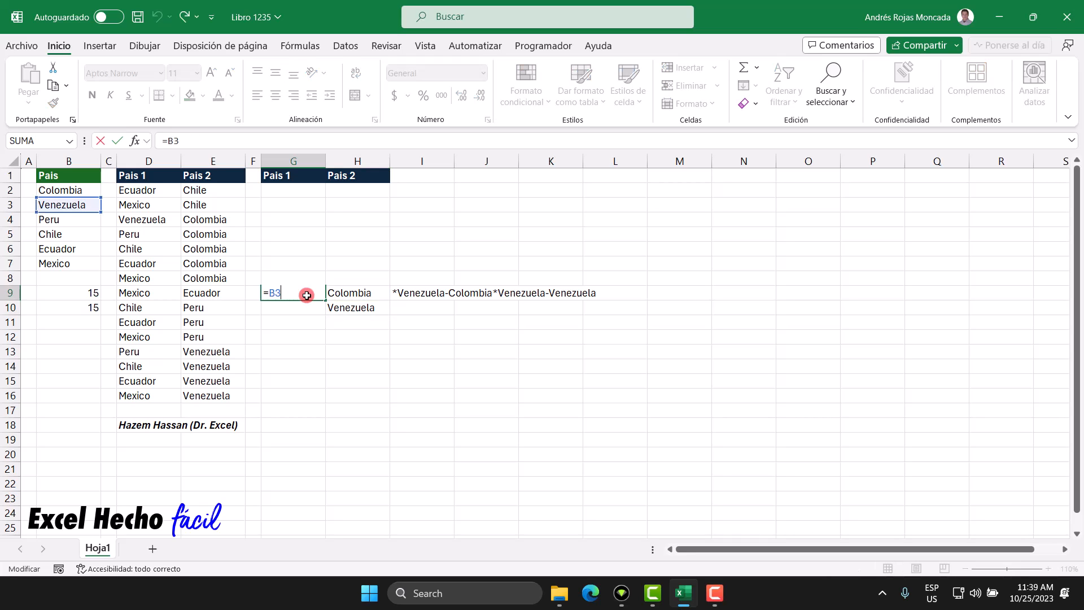
{"action": "left_click_drag", "start_coordinate": [279, 293], "coordinate": [270, 292]}
{"action": "left_click", "coordinate": [80, 221]}
{"action": "key", "text": "Return"}
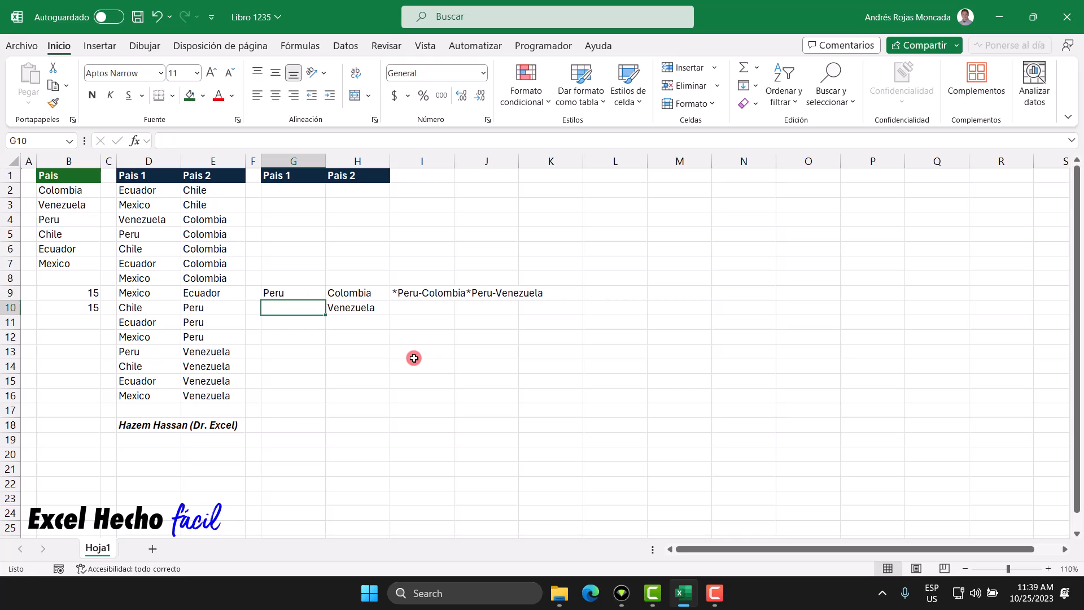
- Extend the range in cell H9 to the third country with the formula =(B2:B4)
{"action": "left_click", "coordinate": [359, 293]}
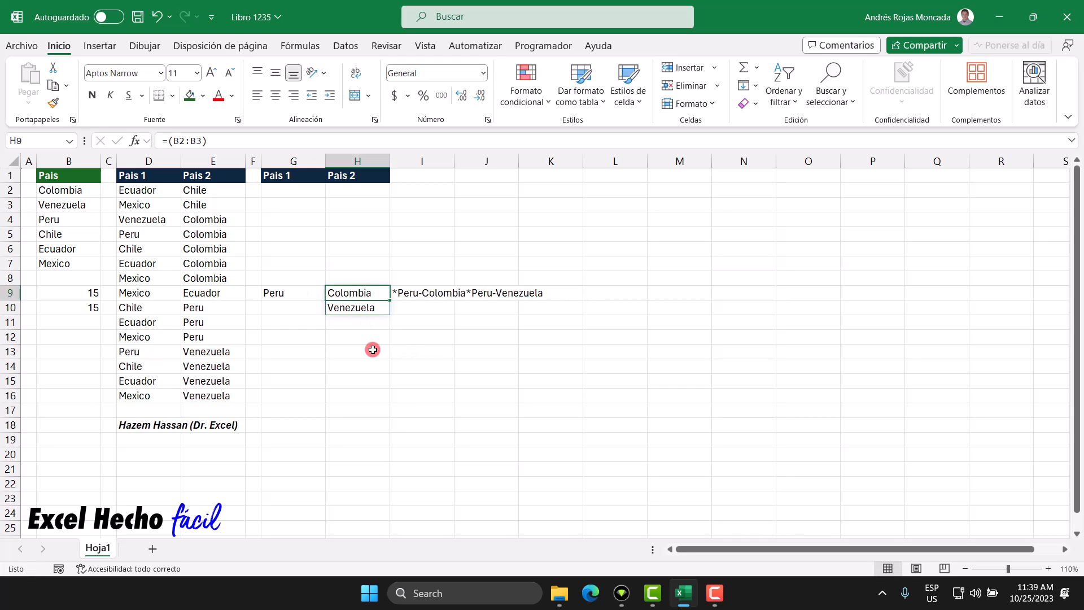
{"action": "key", "text": "F2"}
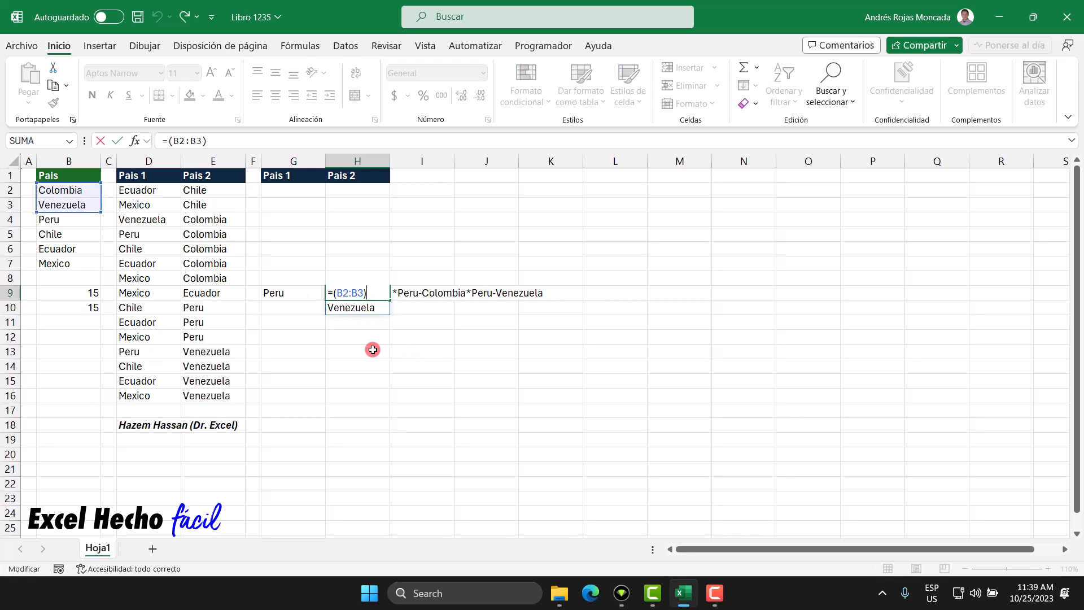
{"action": "double_click", "coordinate": [357, 293]}
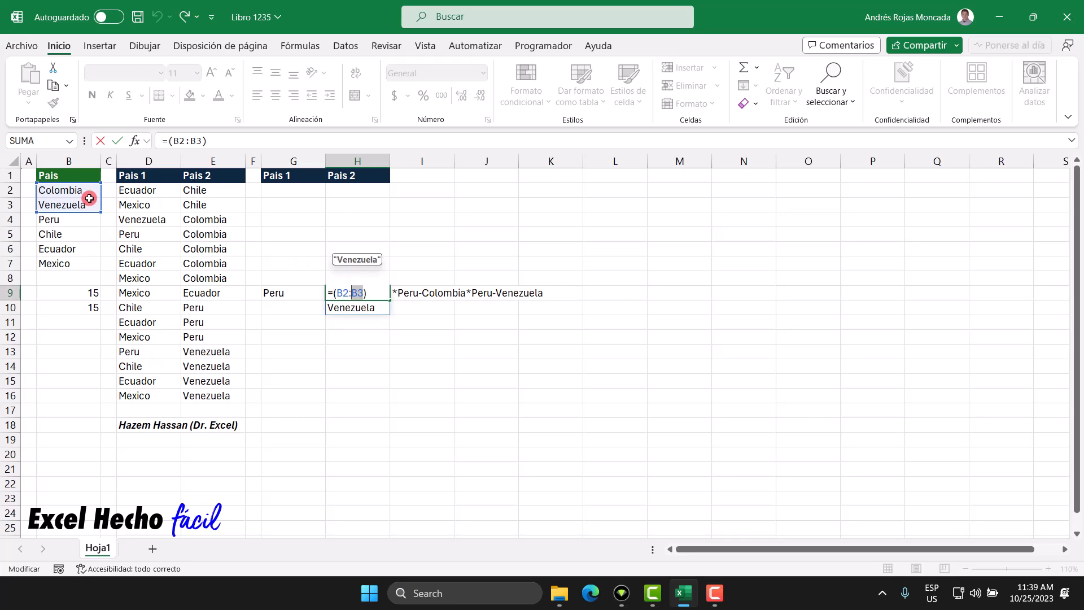
{"action": "left_click", "coordinate": [82, 221]}
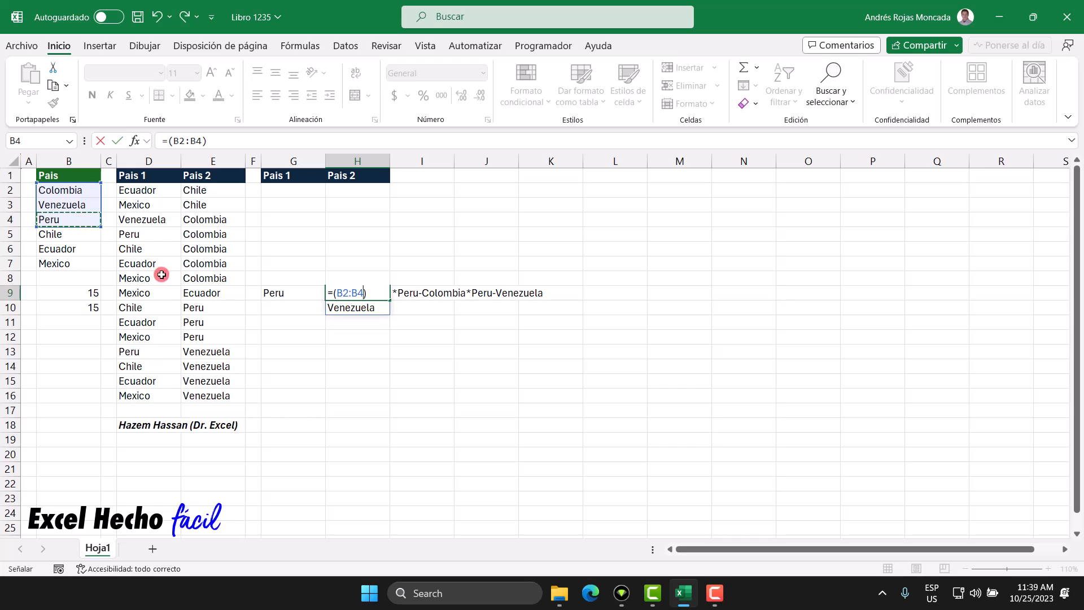
{"action": "left_click", "coordinate": [370, 295]}
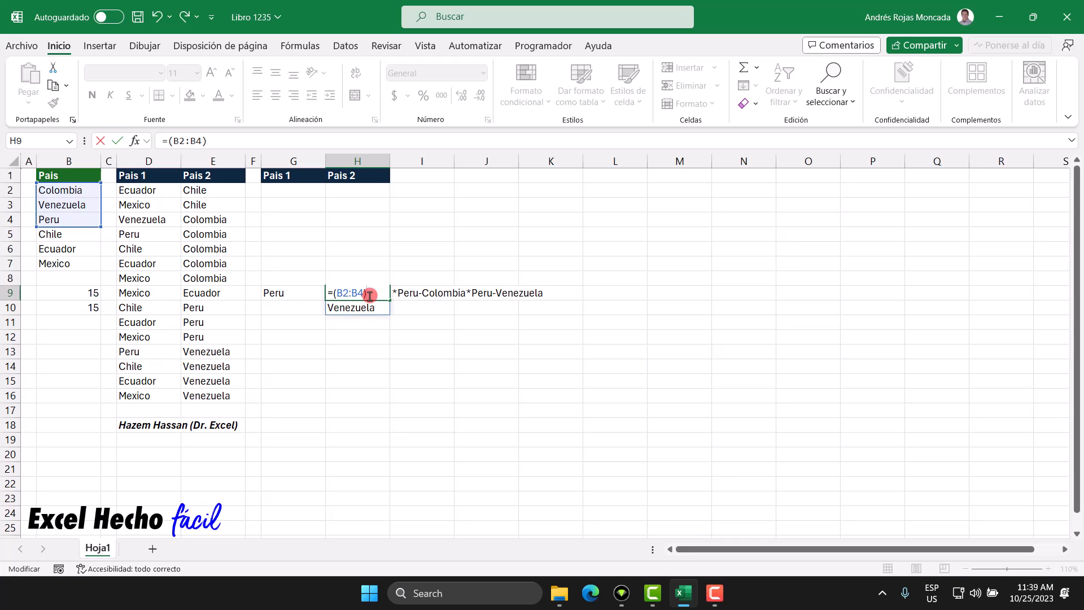
{"action": "key", "text": "Return"}
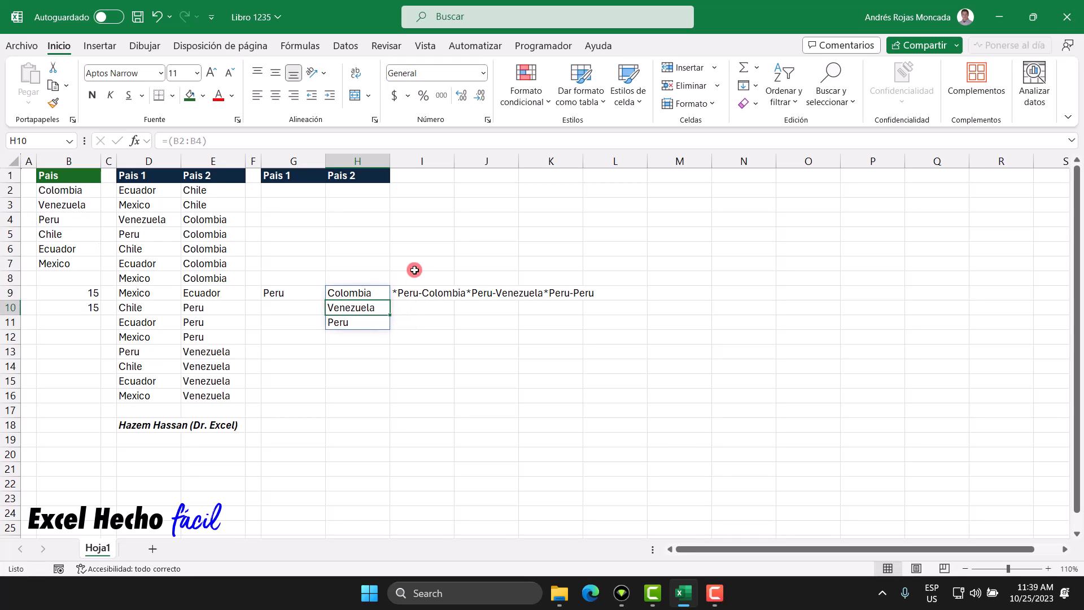
- Check the pairing of G9 with each country in H9:H11, and clear the prototype range G9:K12
{"action": "left_click", "coordinate": [305, 291]}
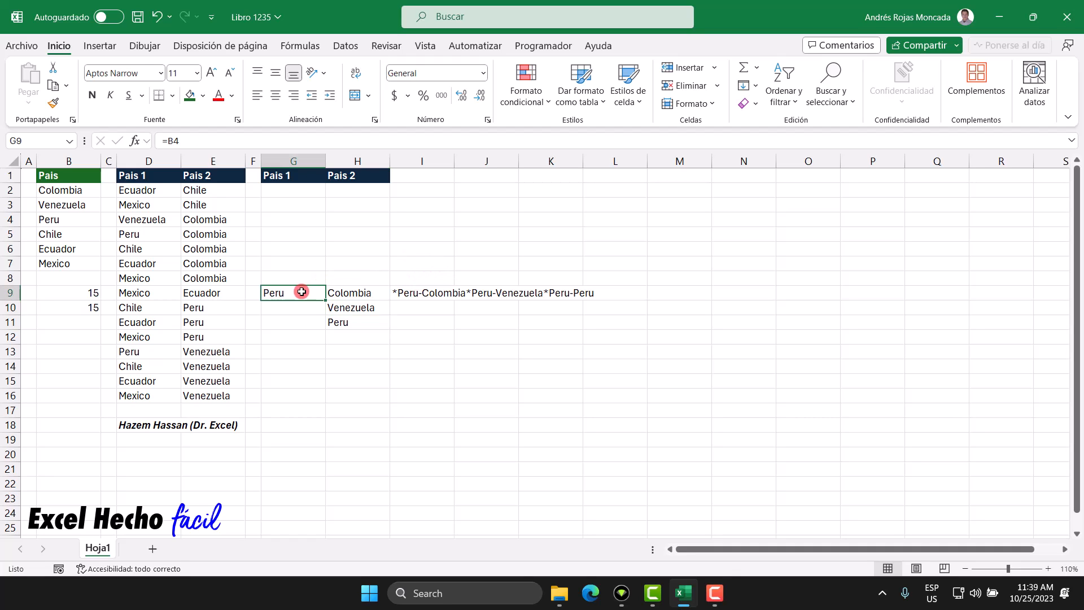
{"action": "left_click", "coordinate": [346, 294], "text": "ctrl"}
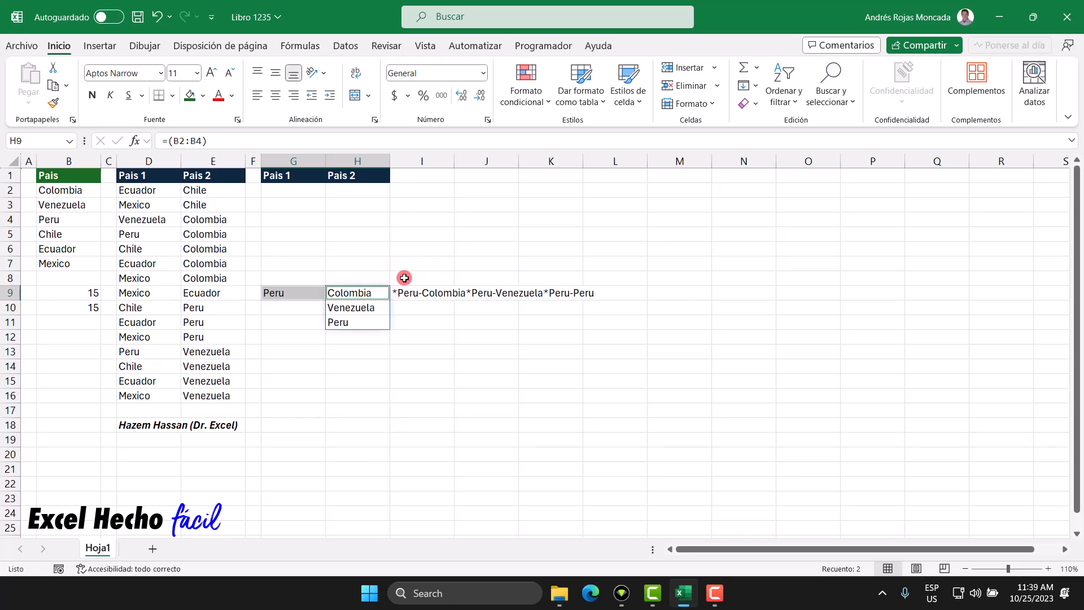
{"action": "left_click", "coordinate": [303, 292]}
{"action": "left_click", "coordinate": [348, 307], "text": "ctrl"}
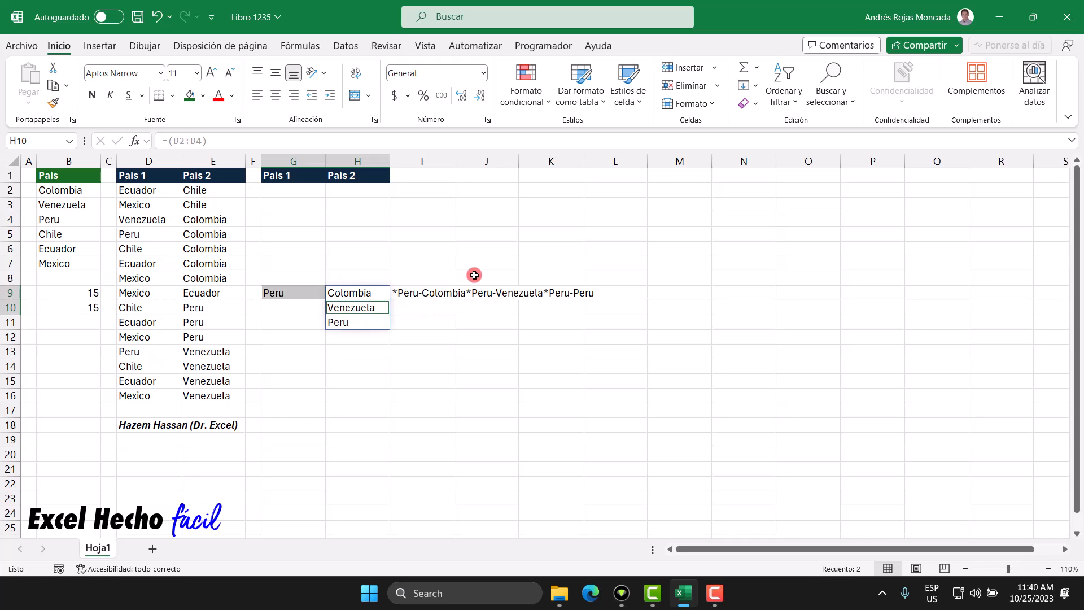
{"action": "left_click", "coordinate": [295, 293]}
{"action": "left_click", "coordinate": [339, 325], "text": "ctrl"}
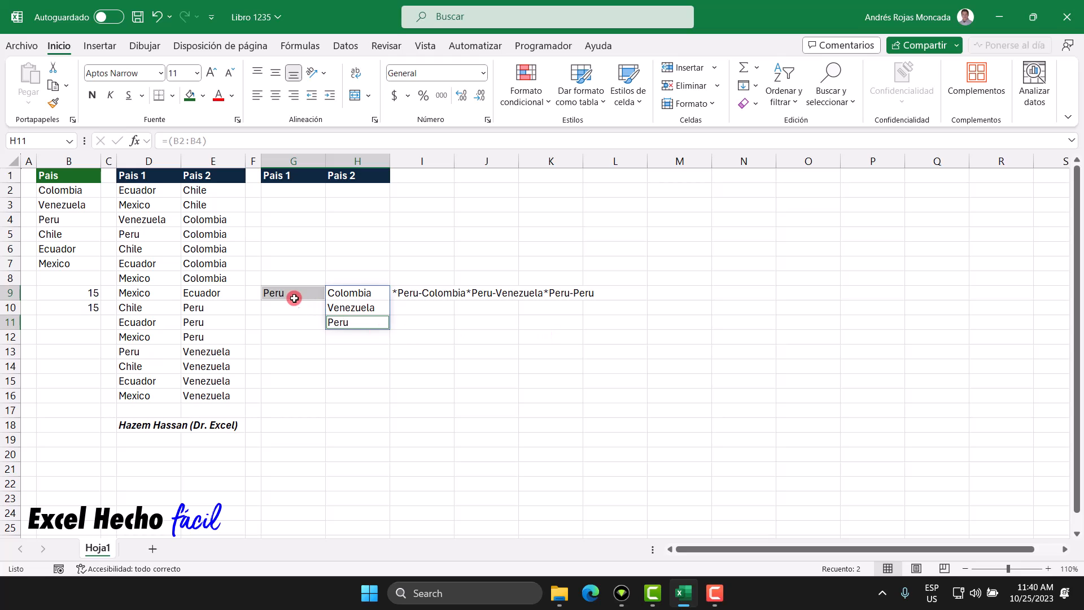
{"action": "left_click_drag", "start_coordinate": [293, 294], "coordinate": [557, 336]}
{"action": "key", "text": "Delete"}
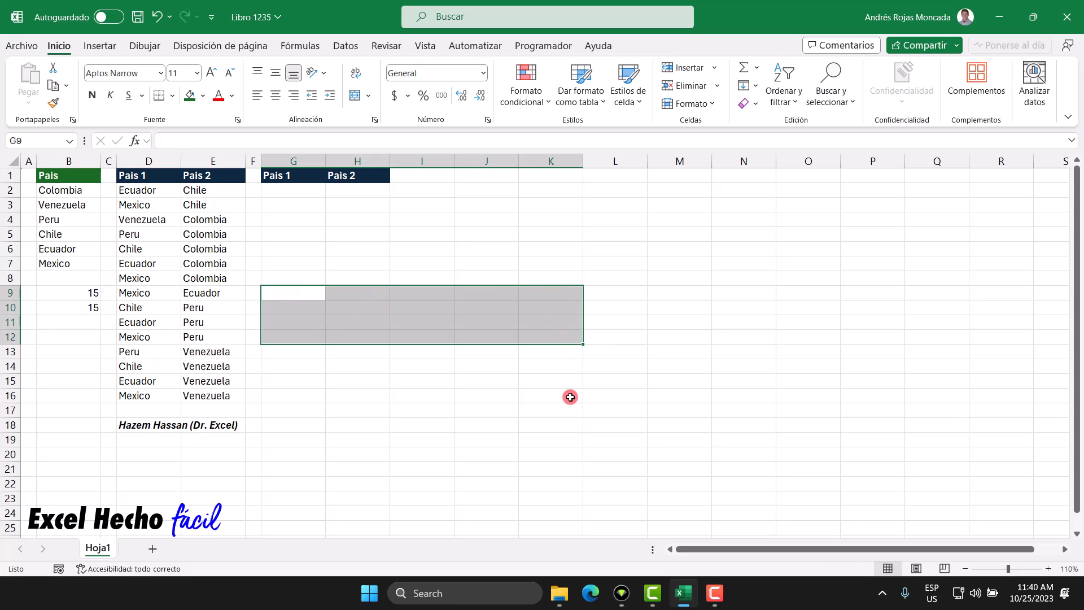
- Begin a MAP formula in cell G2 with the country list B2:B7 as its array: =MAP(B2:B7,
{"action": "left_click", "coordinate": [299, 192]}
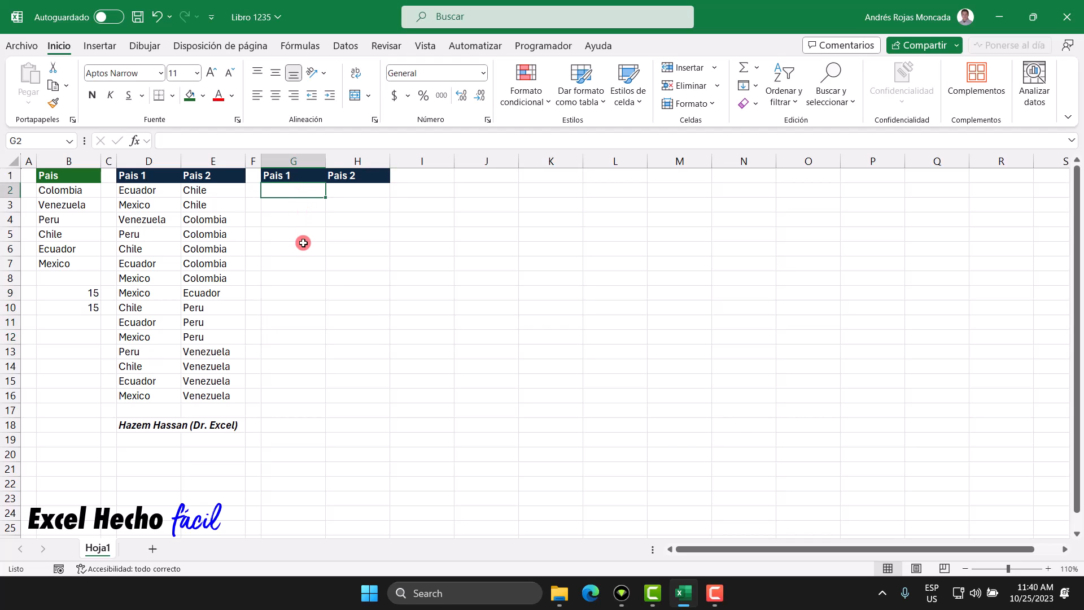
{"action": "type", "text": "="}
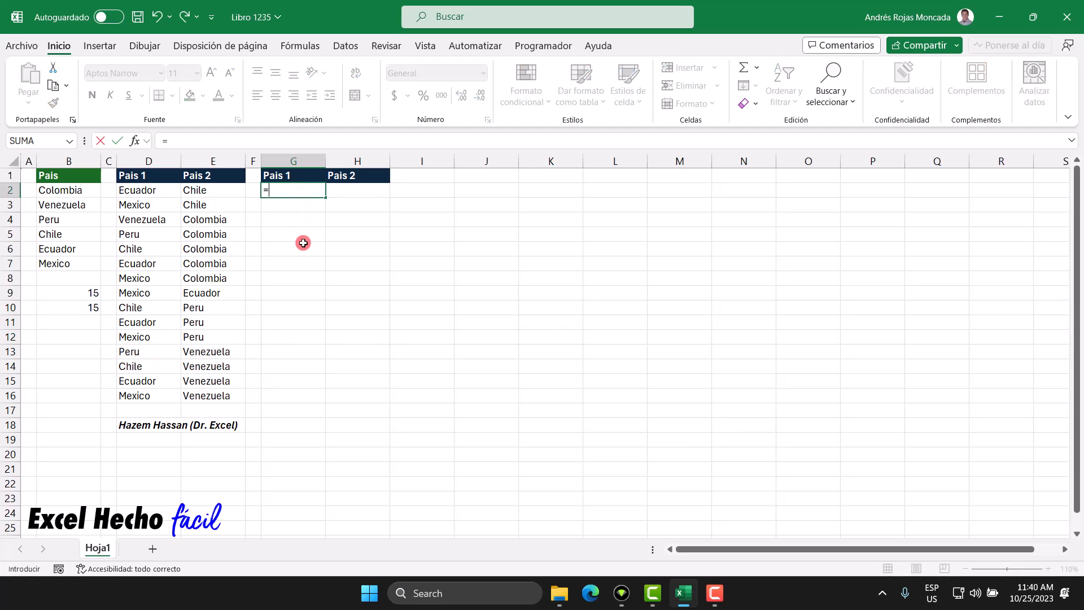
{"action": "type", "text": "map"}
{"action": "key", "text": "Tab"}
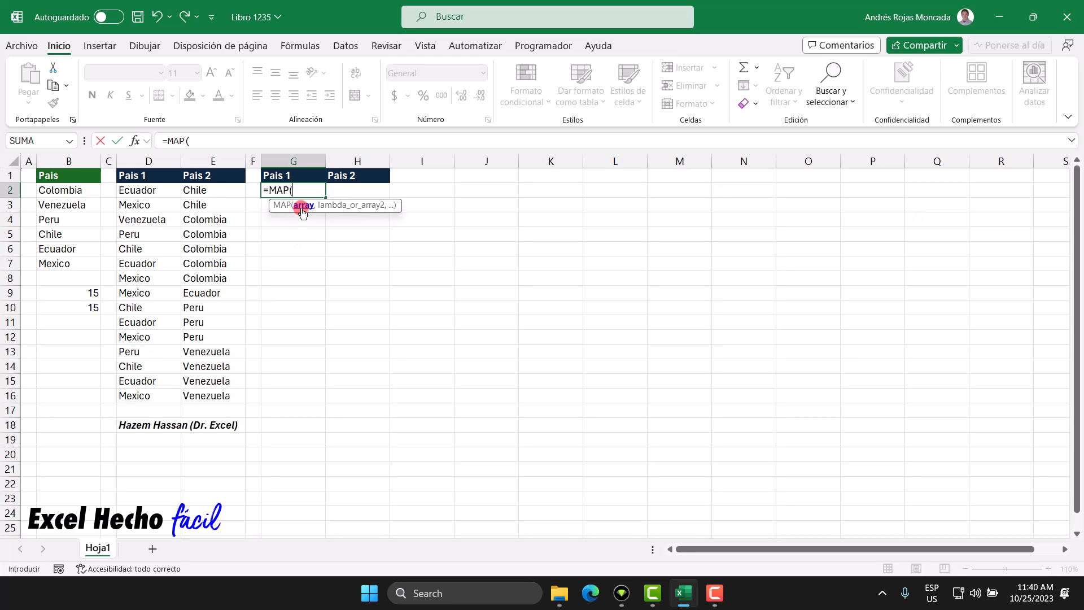
{"action": "left_click_drag", "start_coordinate": [84, 192], "coordinate": [77, 259]}
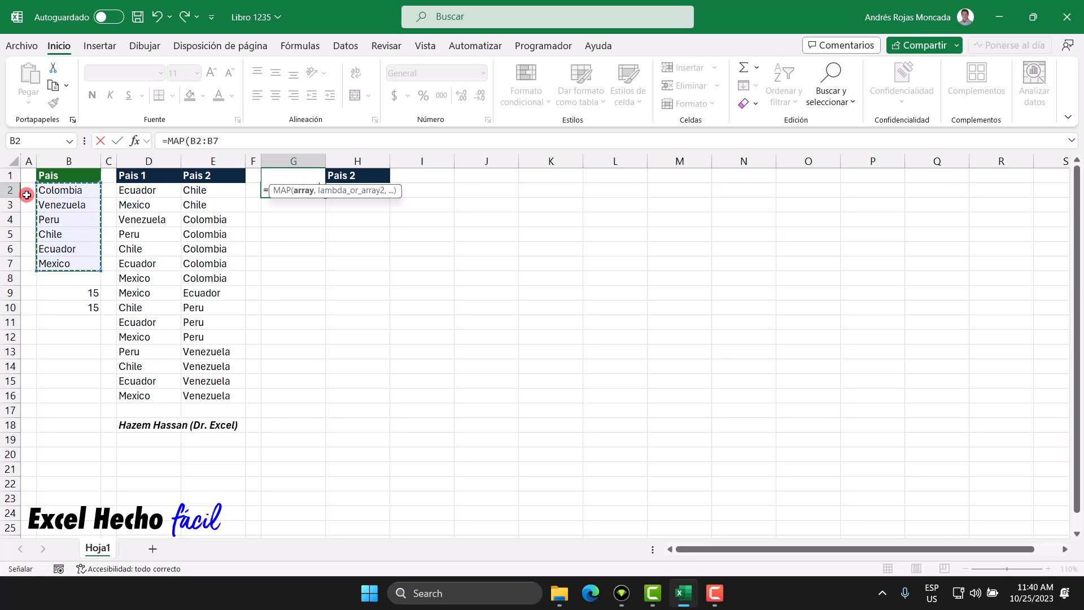
{"action": "left_click_drag", "start_coordinate": [389, 192], "coordinate": [342, 354]}
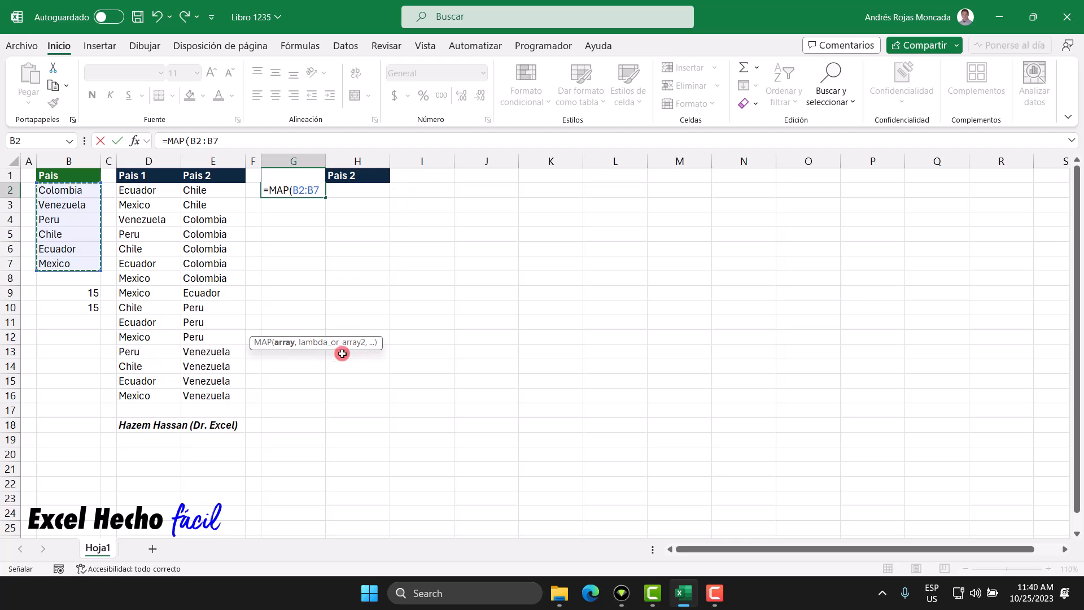
{"action": "left_click", "coordinate": [325, 191]}
{"action": "type", "text": ","}
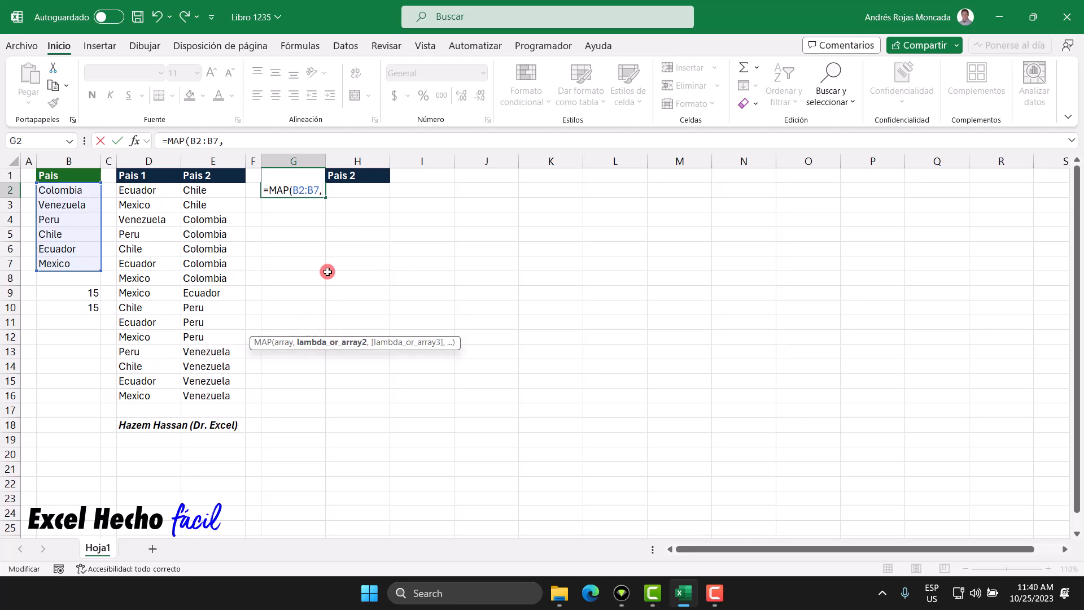
- Add a LAMBDA to the MAP formula in G2 with _p as the parameter for the range B2:B7
{"action": "type", "text": "la"}
{"action": "key", "text": "Tab"}
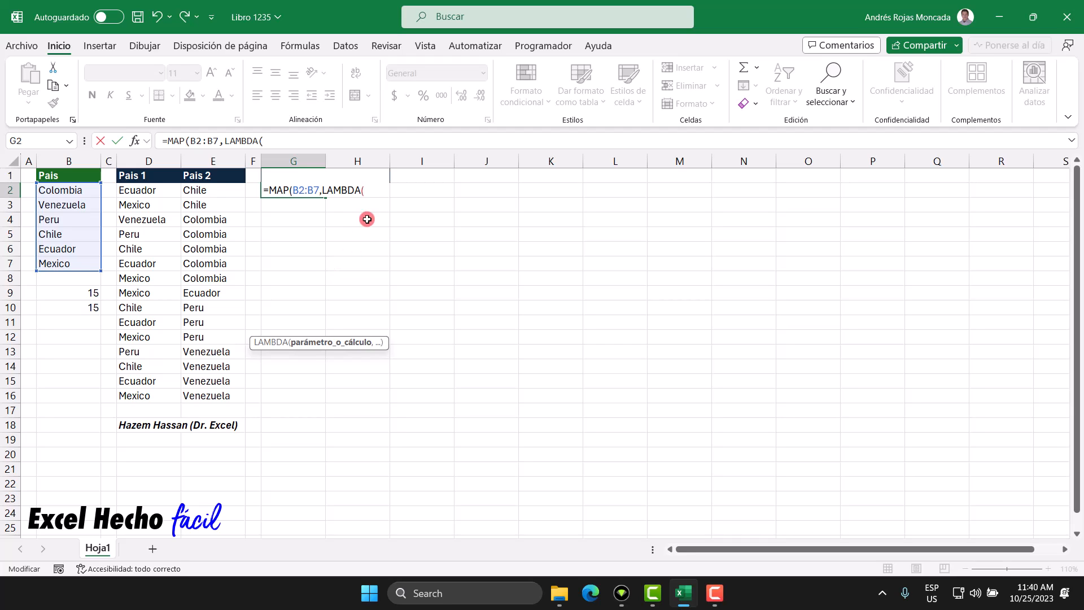
{"action": "type", "text": "_p"}
{"action": "left_click_drag", "start_coordinate": [320, 191], "coordinate": [303, 186]}
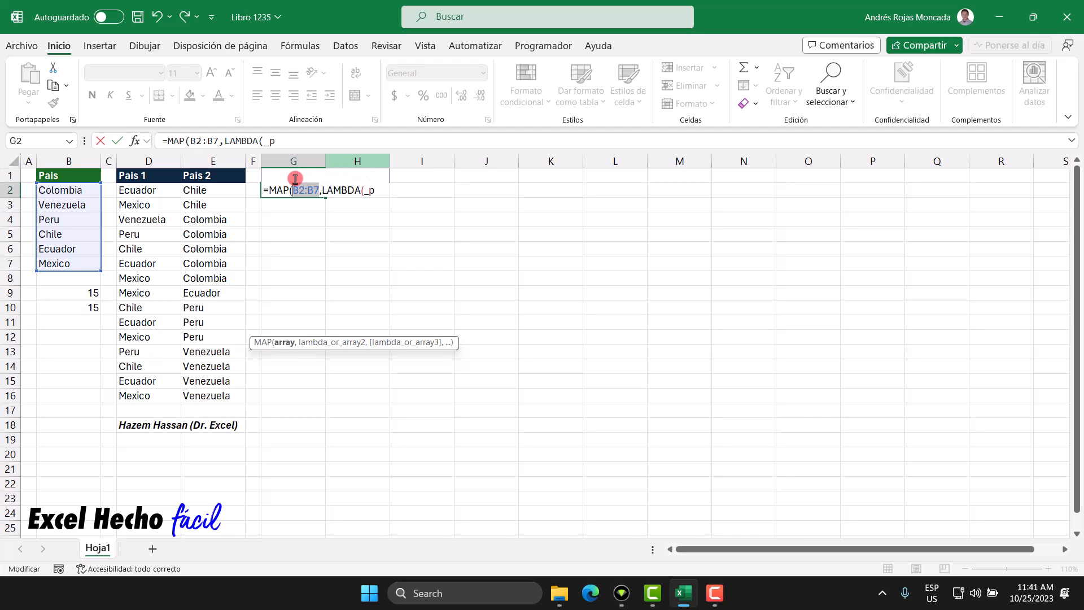
{"action": "left_click", "coordinate": [374, 191]}
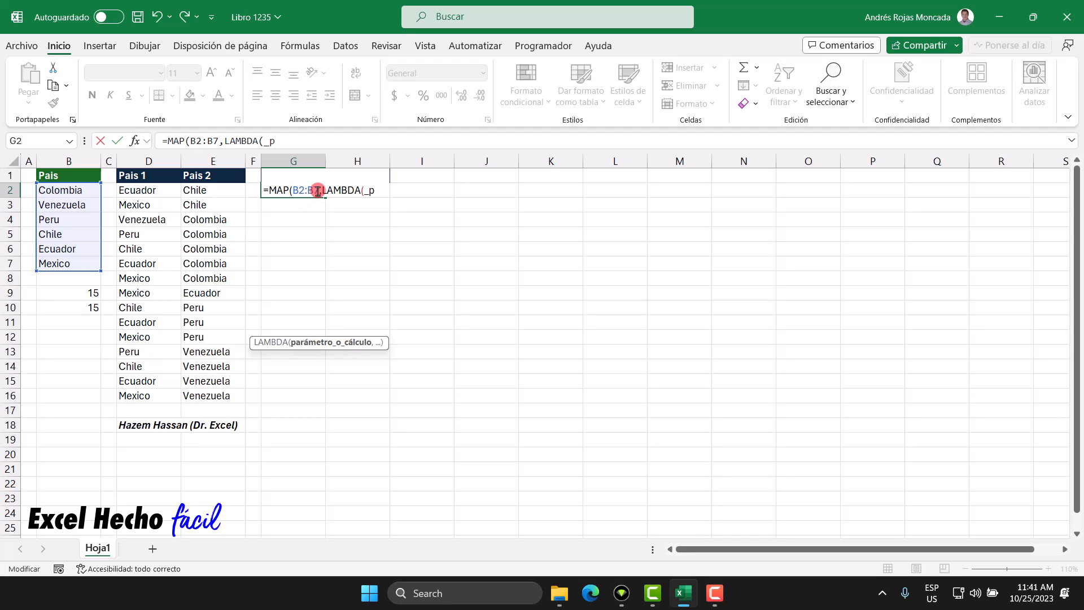
{"action": "left_click_drag", "start_coordinate": [293, 190], "coordinate": [319, 190]}
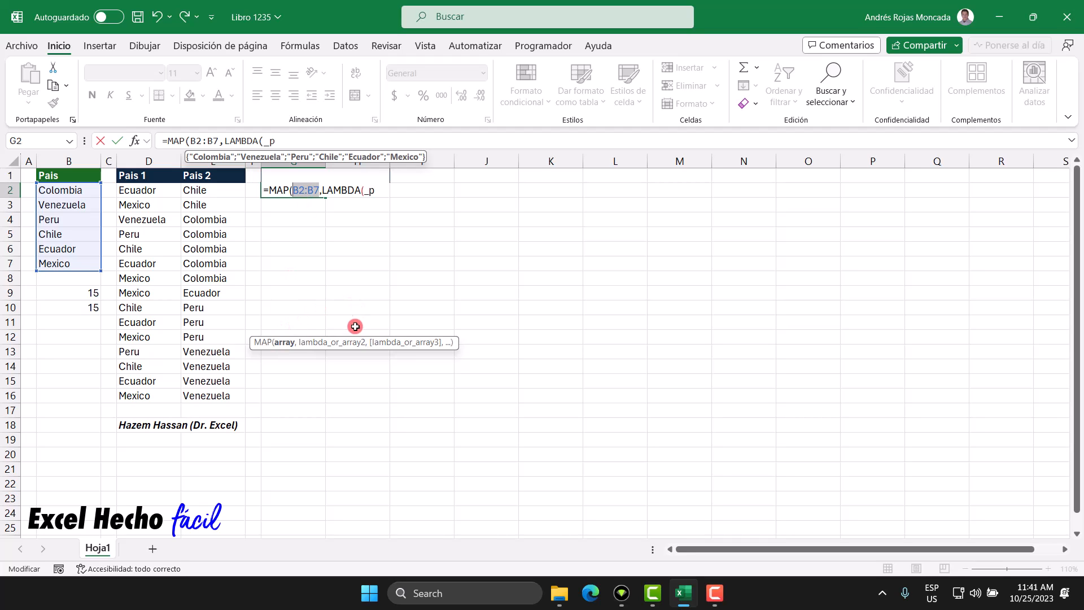
{"action": "left_click", "coordinate": [377, 189]}
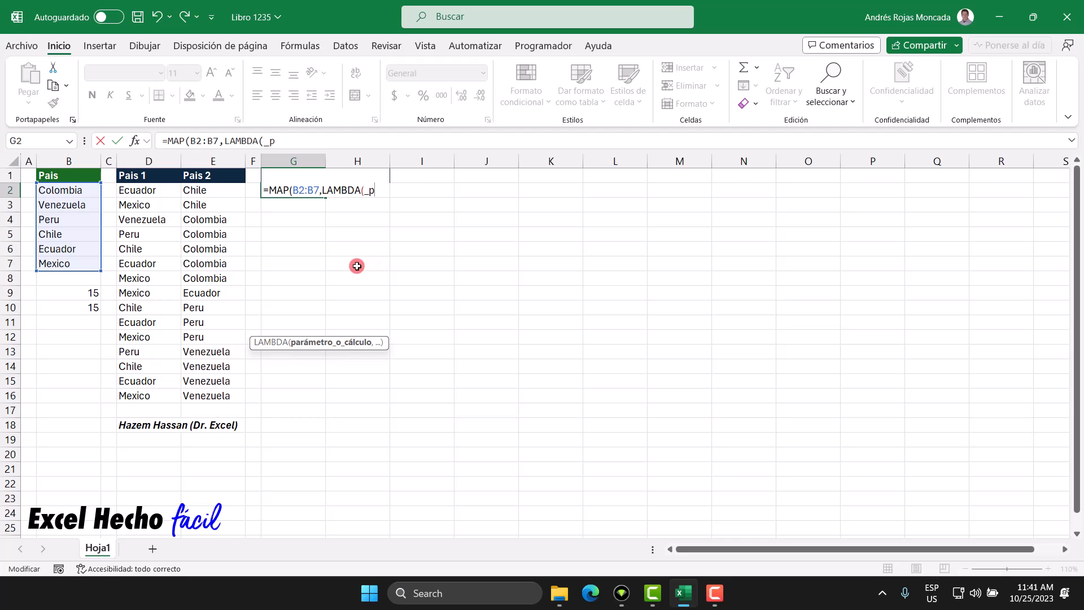
{"action": "left_click_drag", "start_coordinate": [318, 195], "coordinate": [293, 195]}
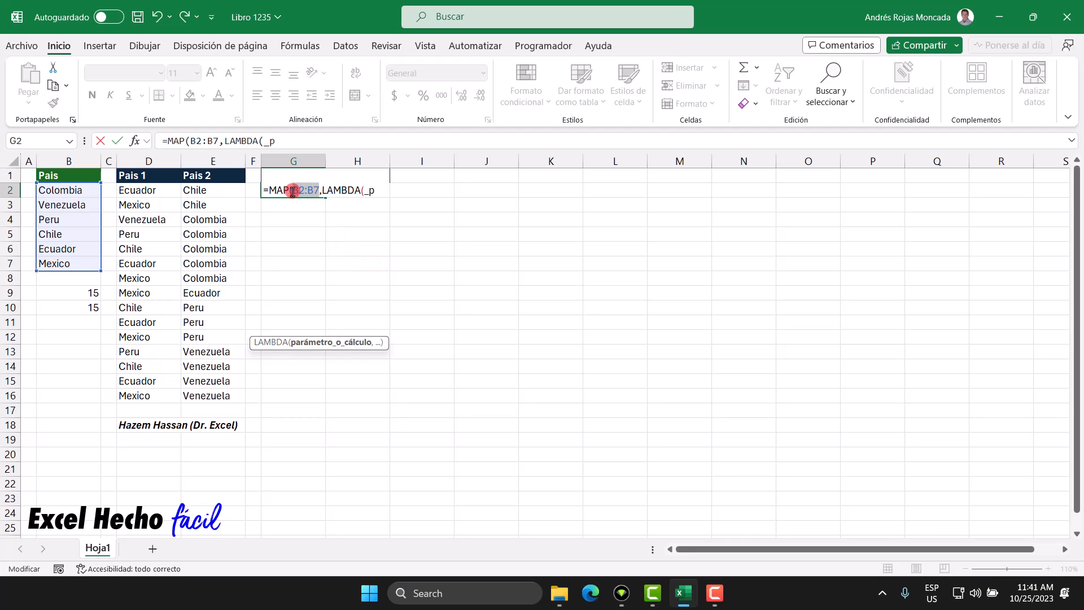
{"action": "left_click", "coordinate": [378, 190]}
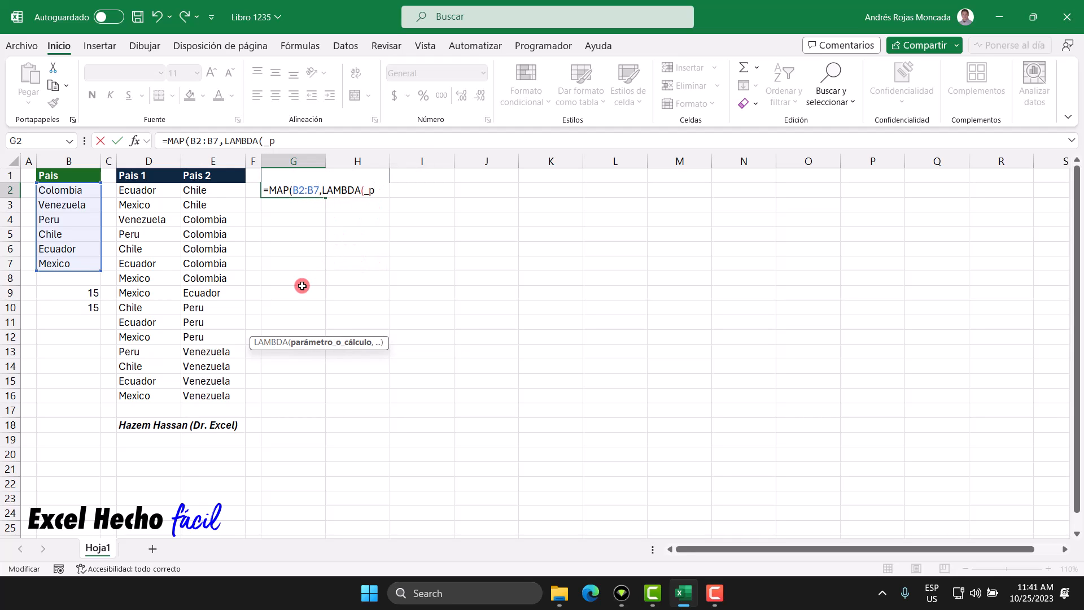
- Add a CONCAT calculation to the LAMBDA in G2 that joins "*", _p and a "-" separator: CONCAT("*"&_p&"-"&(
{"action": "type", "text": ","}
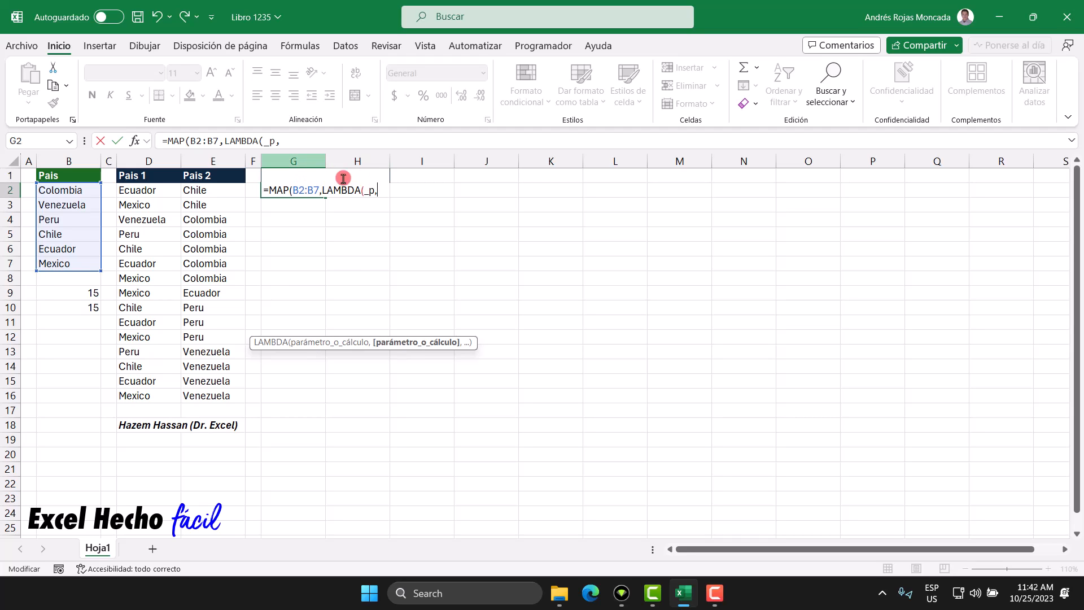
{"action": "type", "text": "con"}
{"action": "key", "text": "Tab"}
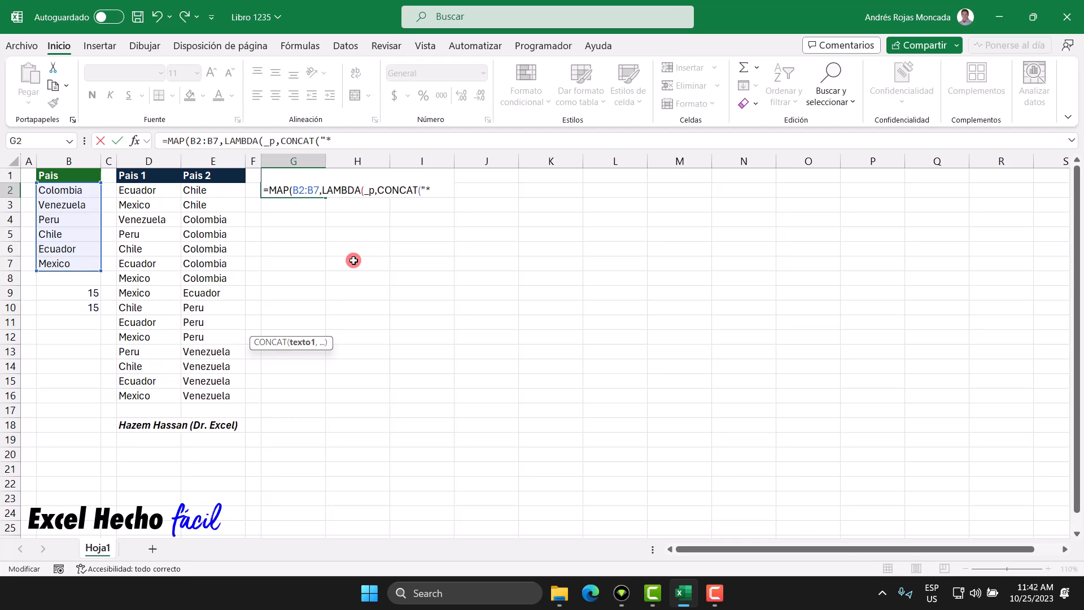
{"action": "type", "text": "\"*\"&_p&\"-\","}
{"action": "key", "text": "BackSpace"}
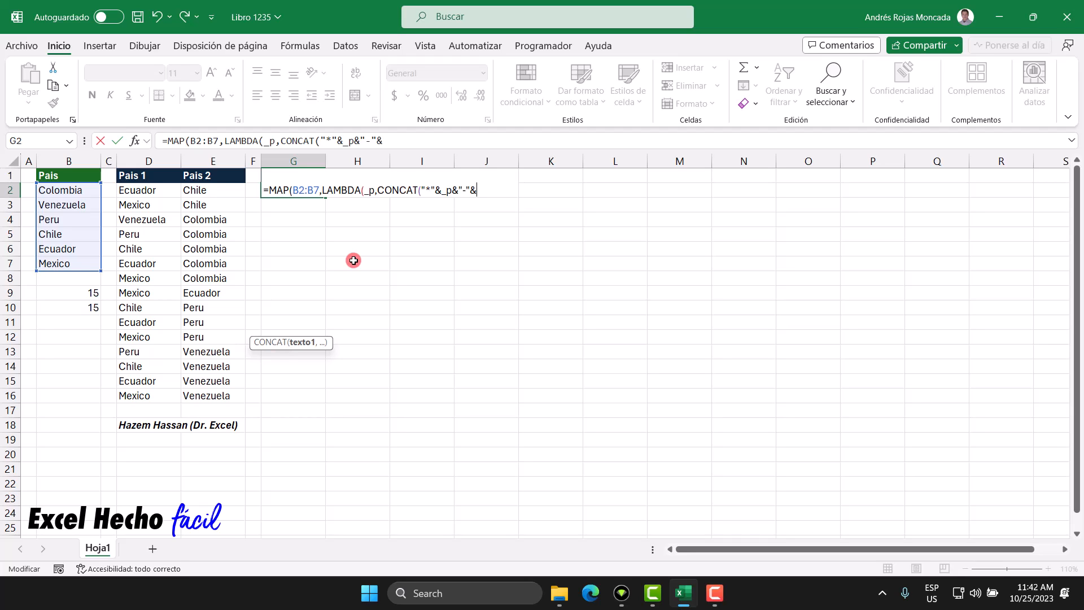
{"action": "type", "text": "&("}
- Complete the G2 formula with the expanding range (B2:_p), close all its parentheses and enter it
{"action": "double_click", "coordinate": [299, 190]}
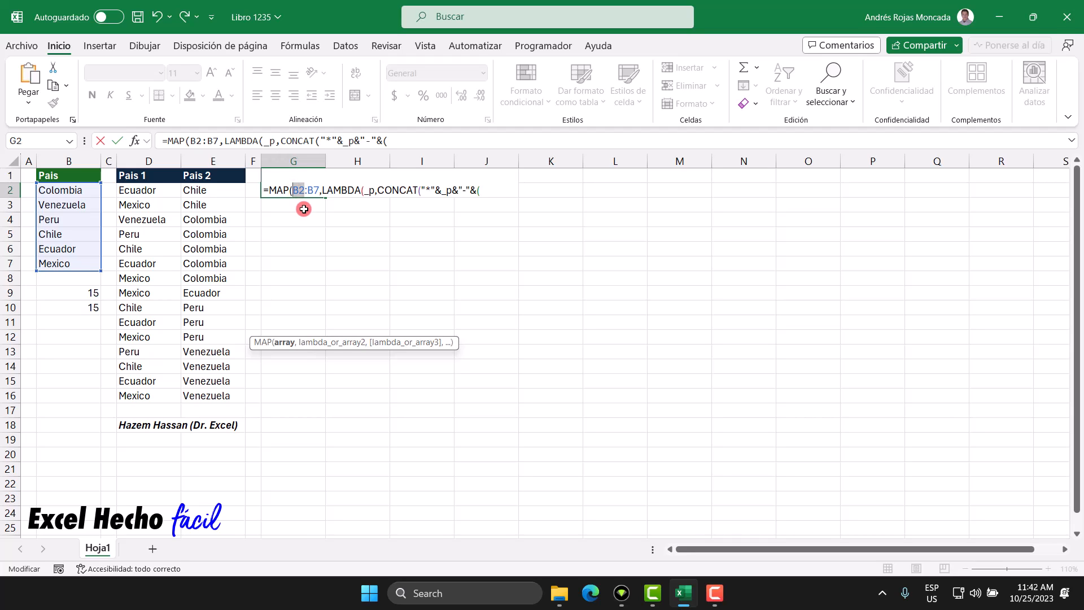
{"action": "mouse_move", "coordinate": [302, 188]}
{"action": "left_click", "coordinate": [484, 197]}
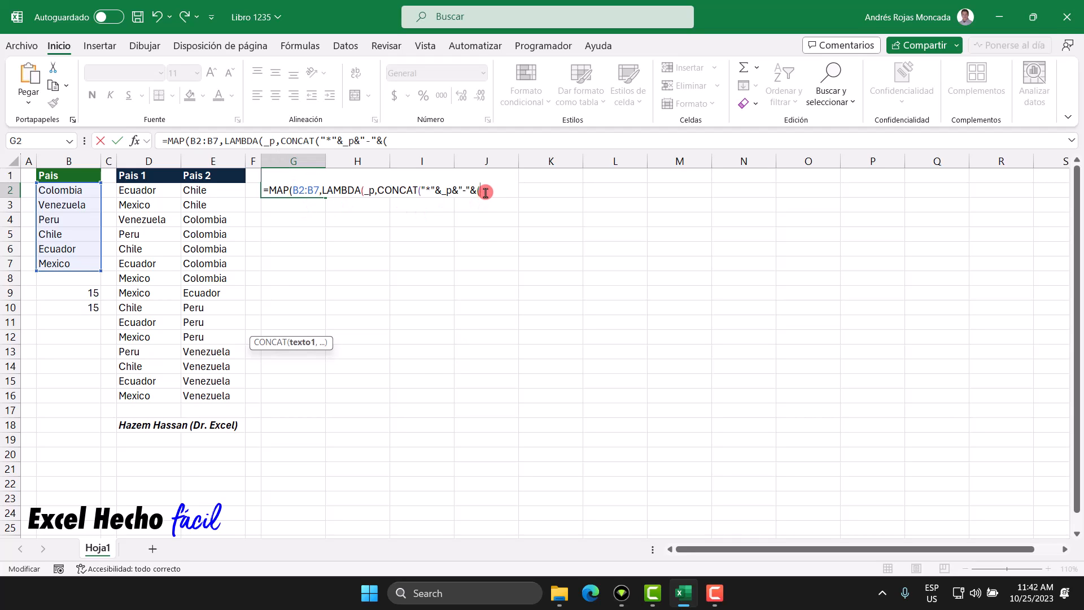
{"action": "type", "text": "B2:"}
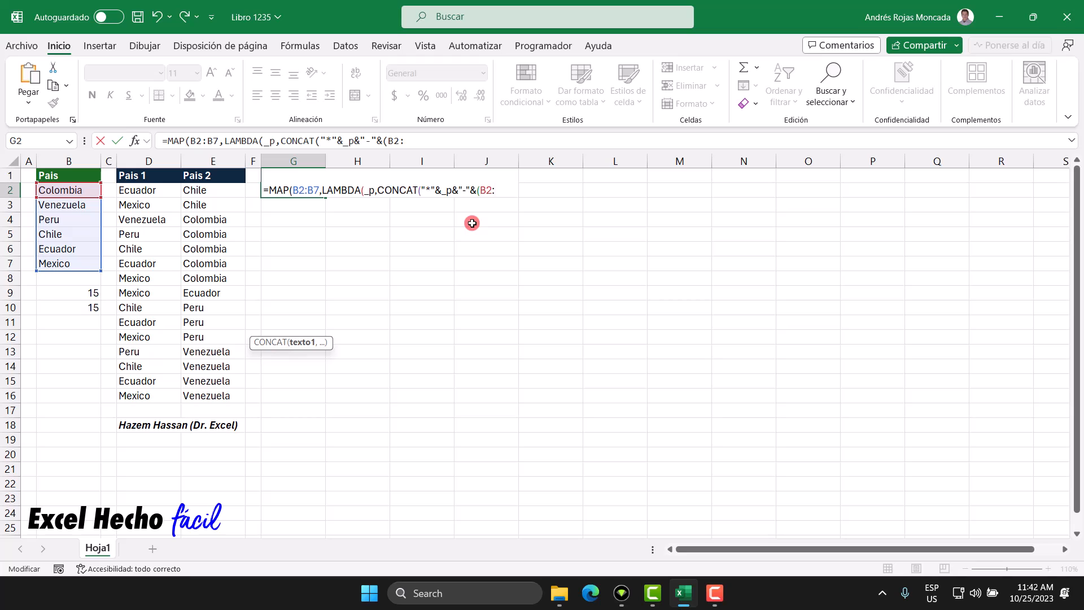
{"action": "double_click", "coordinate": [446, 191]}
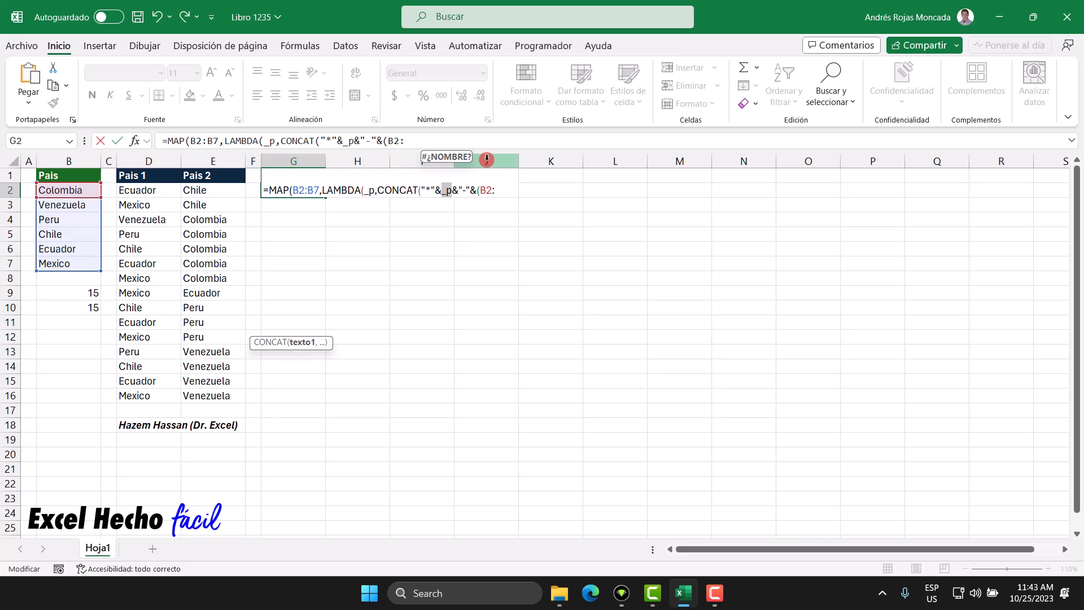
{"action": "left_click", "coordinate": [505, 193]}
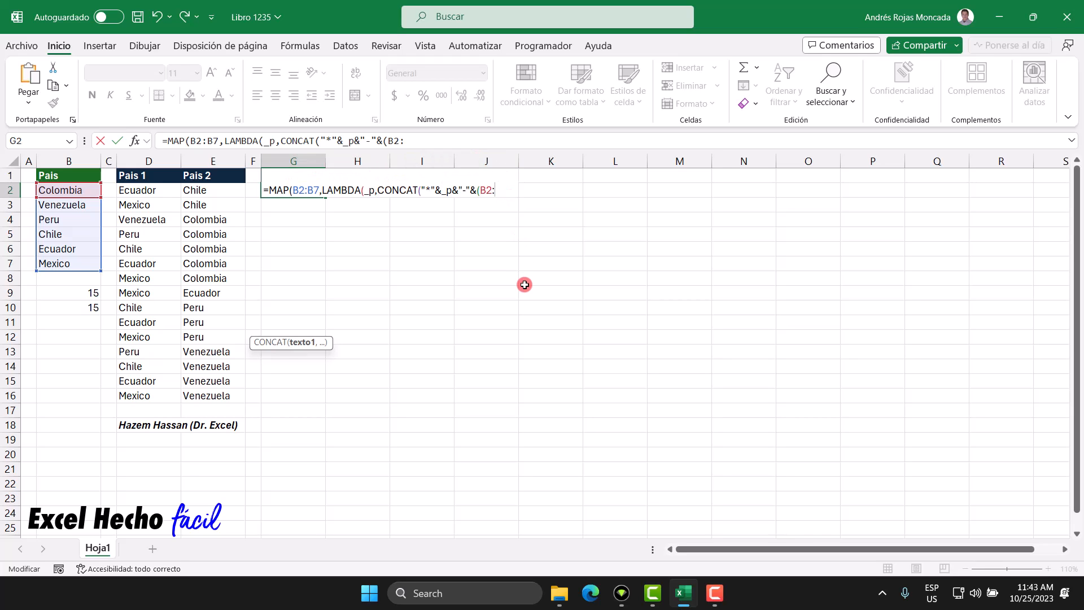
{"action": "type", "text": "_p"}
{"action": "type", "text": ")))"}
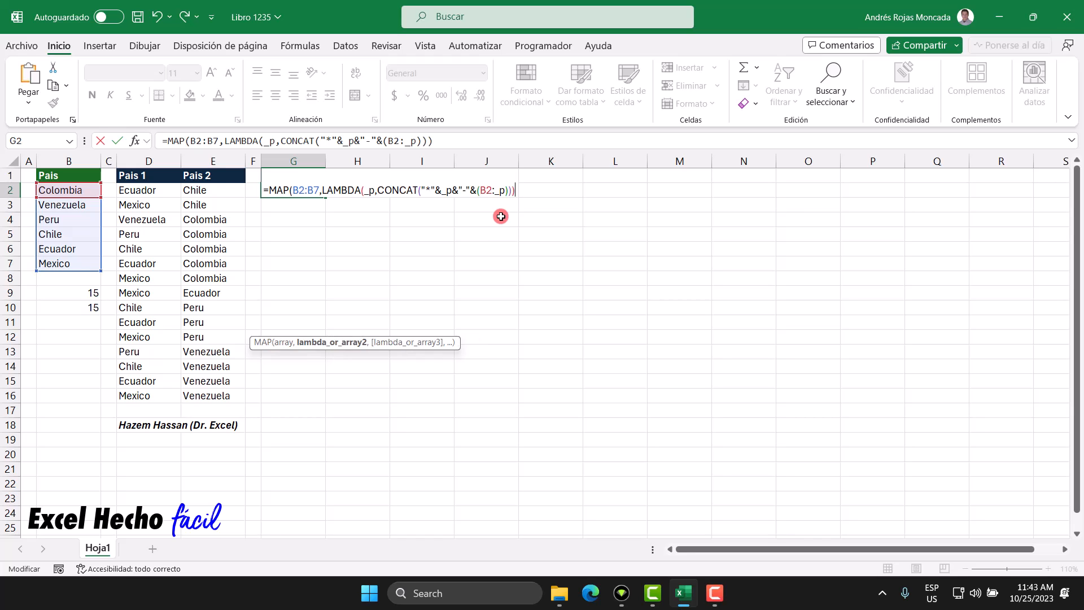
{"action": "key", "text": "Return"}
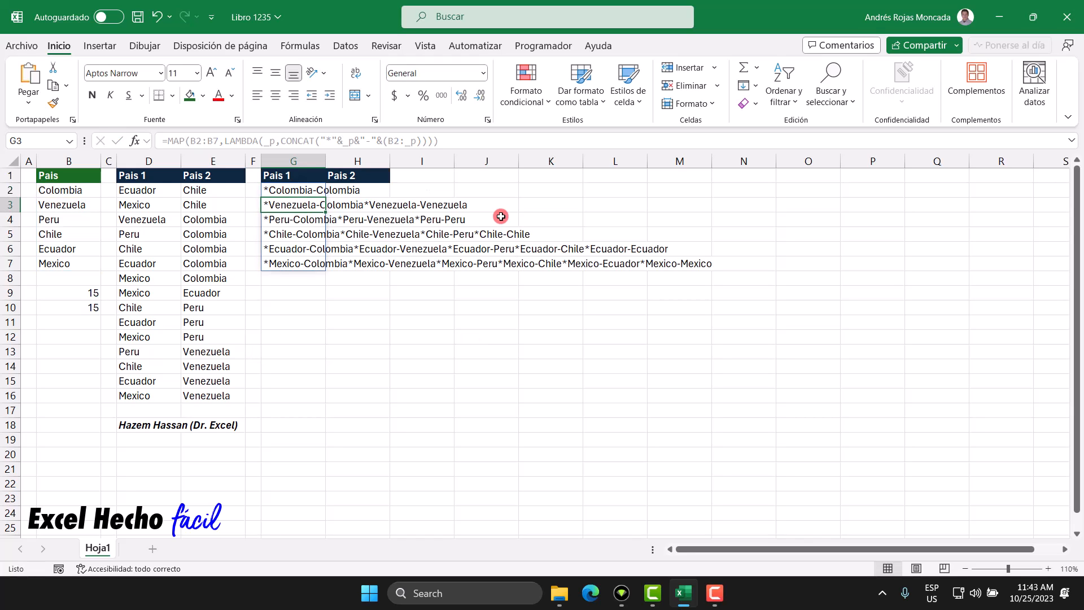
- Compare the combined strings in G2:G7 with the countries in B2:B7, checking for same-country and repeated pairs
{"action": "left_click_drag", "start_coordinate": [307, 191], "coordinate": [307, 262]}
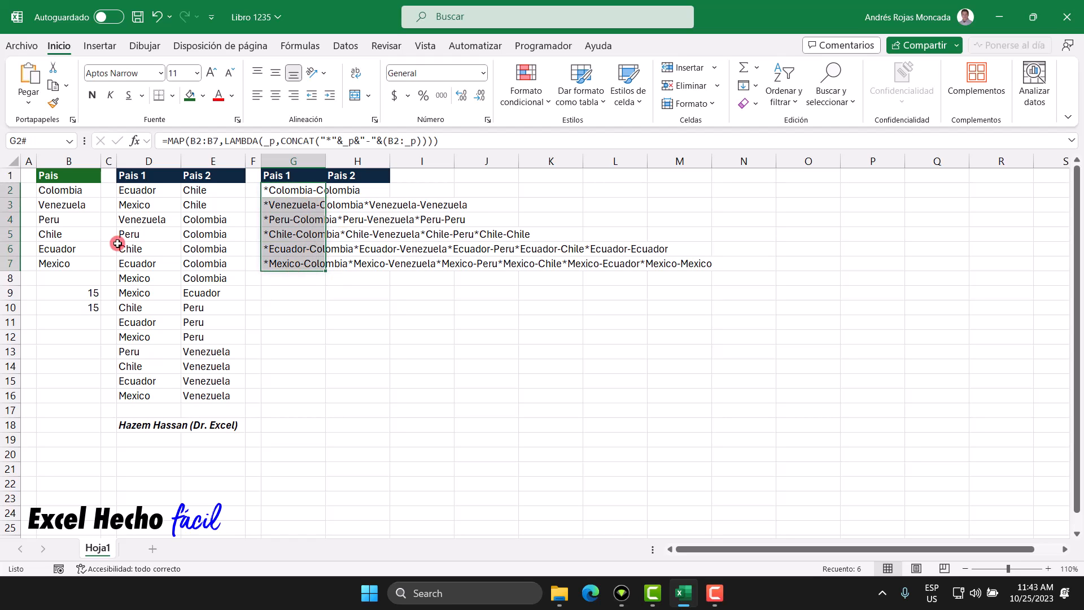
{"action": "left_click_drag", "start_coordinate": [76, 191], "coordinate": [76, 268]}
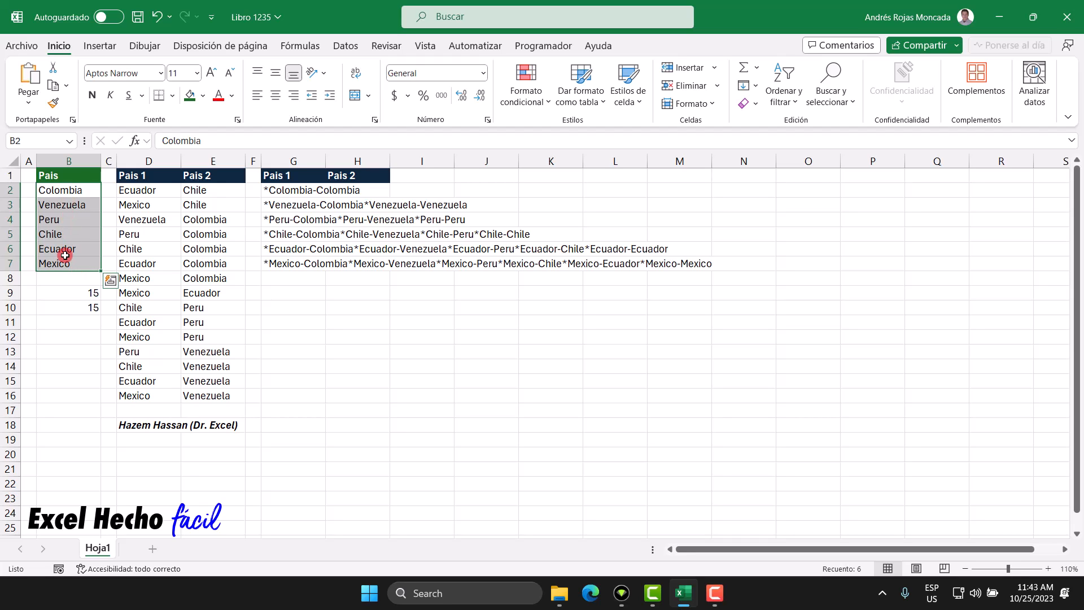
{"action": "left_click_drag", "start_coordinate": [283, 191], "coordinate": [281, 256]}
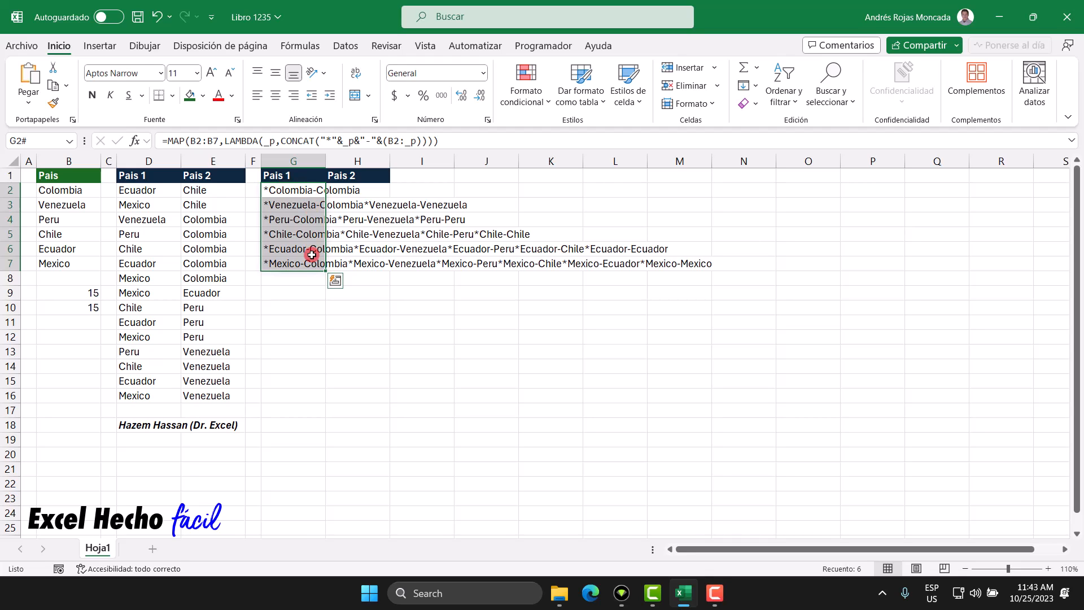
{"action": "left_click", "coordinate": [298, 291]}
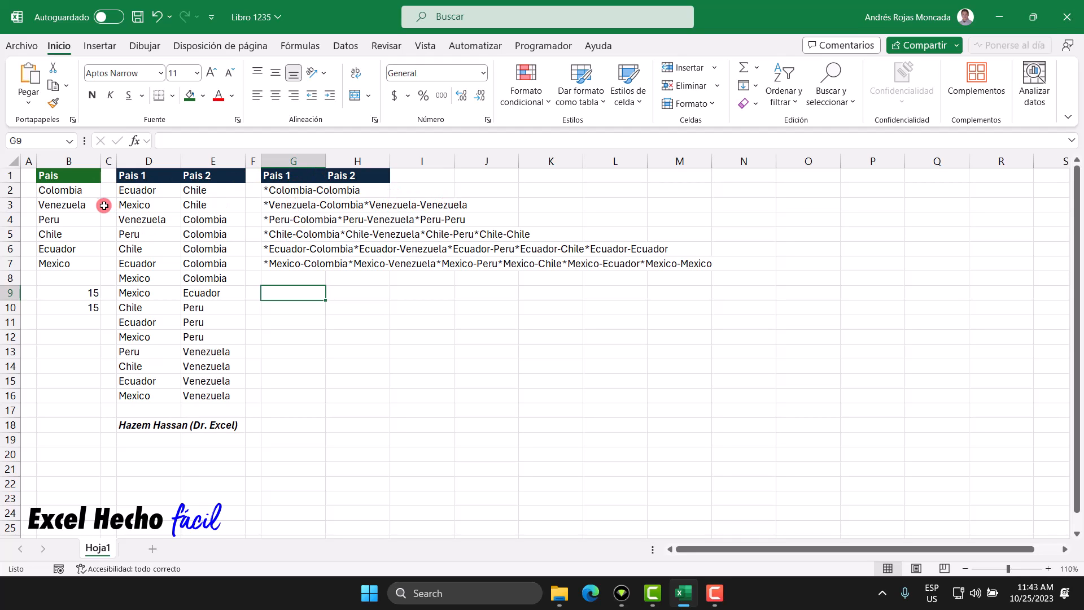
{"action": "left_click", "coordinate": [83, 205]}
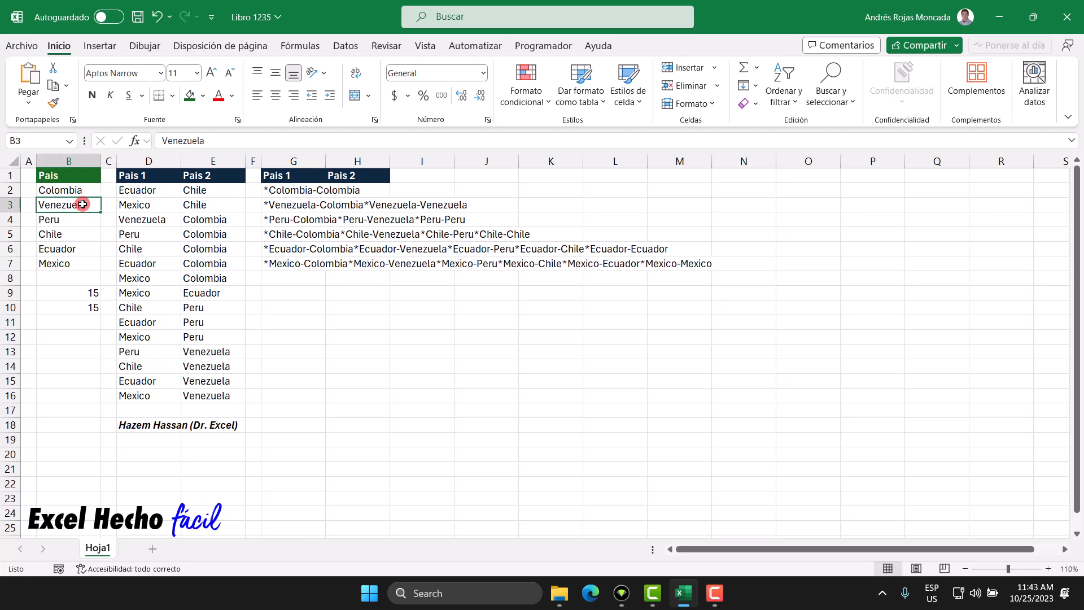
{"action": "left_click_drag", "start_coordinate": [82, 192], "coordinate": [82, 200]}
{"action": "left_click", "coordinate": [80, 206]}
{"action": "left_click", "coordinate": [77, 226]}
{"action": "left_click", "coordinate": [83, 193], "text": "ctrl"}
{"action": "left_click", "coordinate": [76, 224]}
{"action": "left_click", "coordinate": [82, 205], "text": "ctrl"}
{"action": "left_click", "coordinate": [78, 224]}
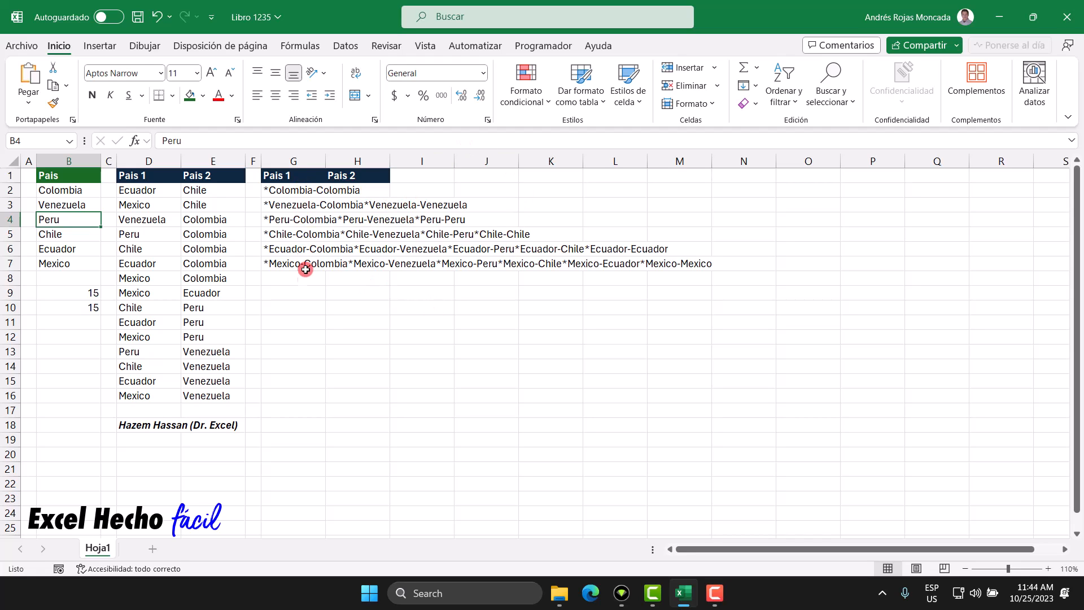
- Wrap the MAP formula in G2 in EXCLUIR with 1 row to drop its first result, and check the spilled range
{"action": "left_click", "coordinate": [285, 192]}
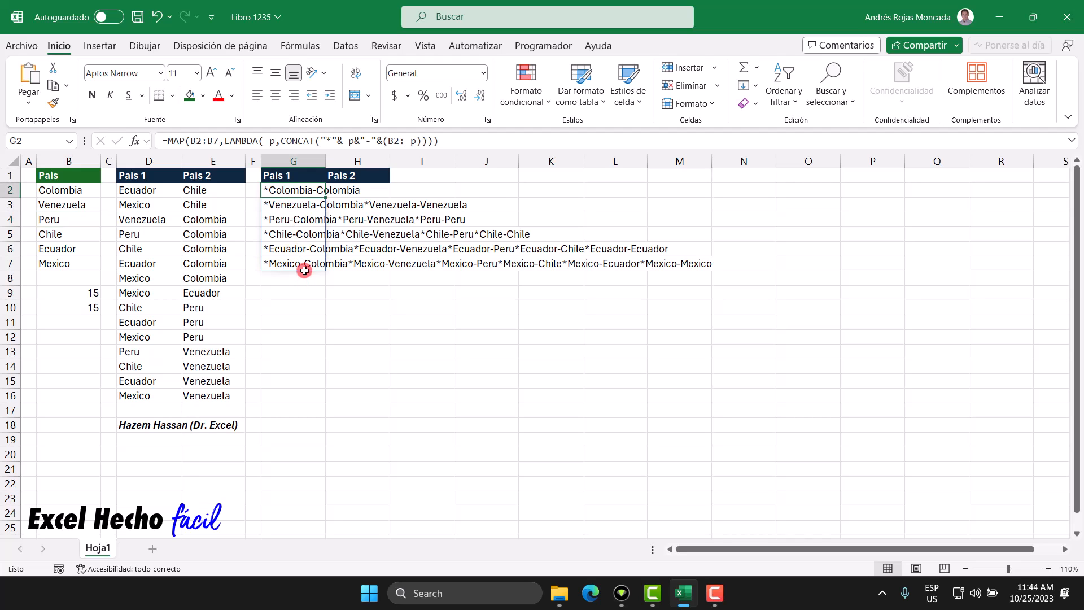
{"action": "key", "text": "F2"}
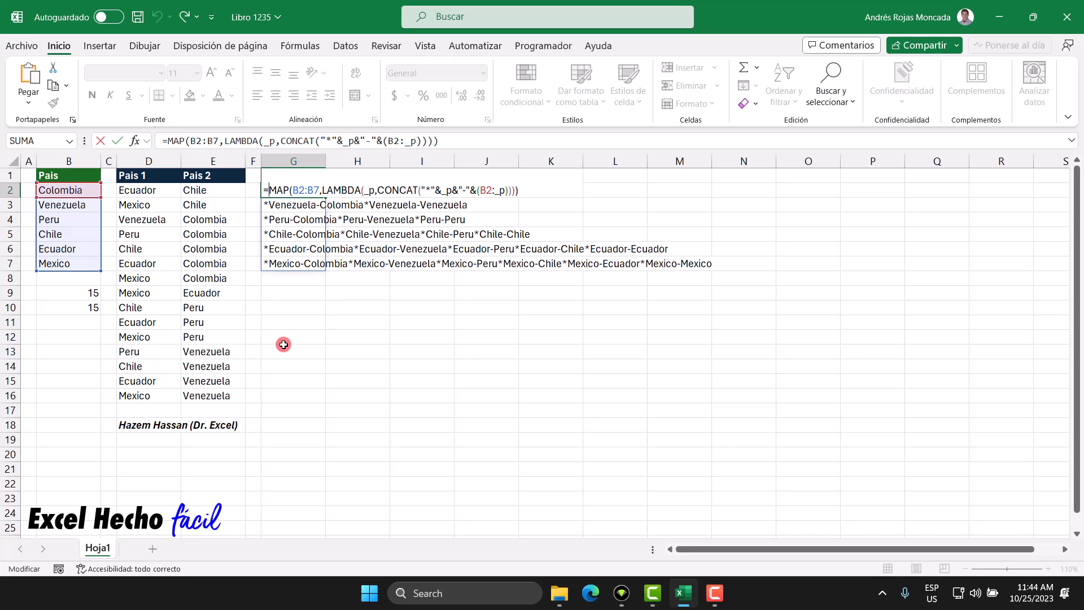
{"action": "type", "text": "EXCLUIR("}
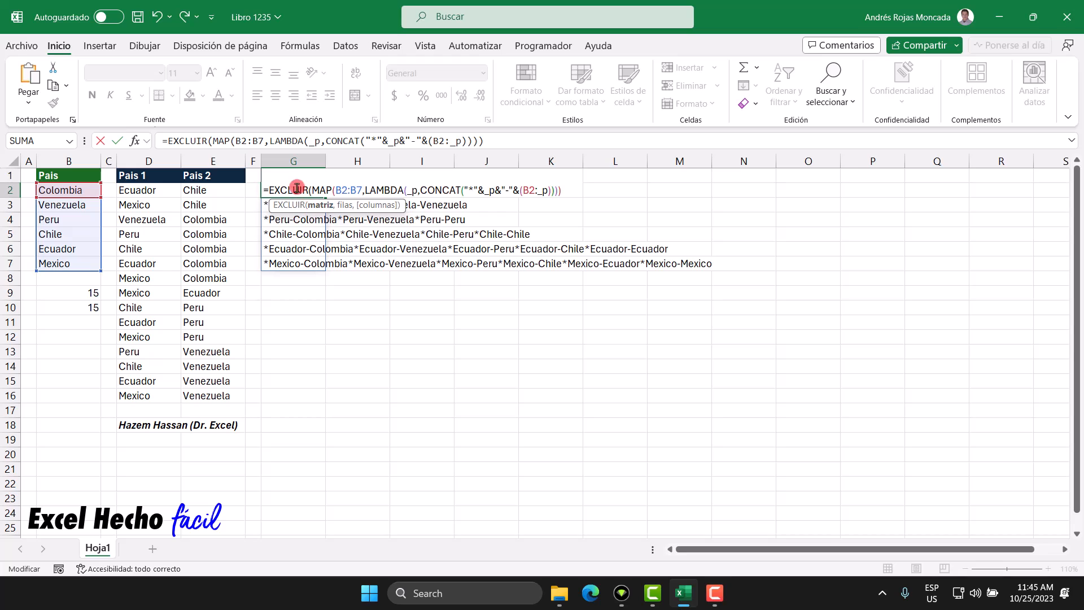
{"action": "left_click", "coordinate": [321, 205]}
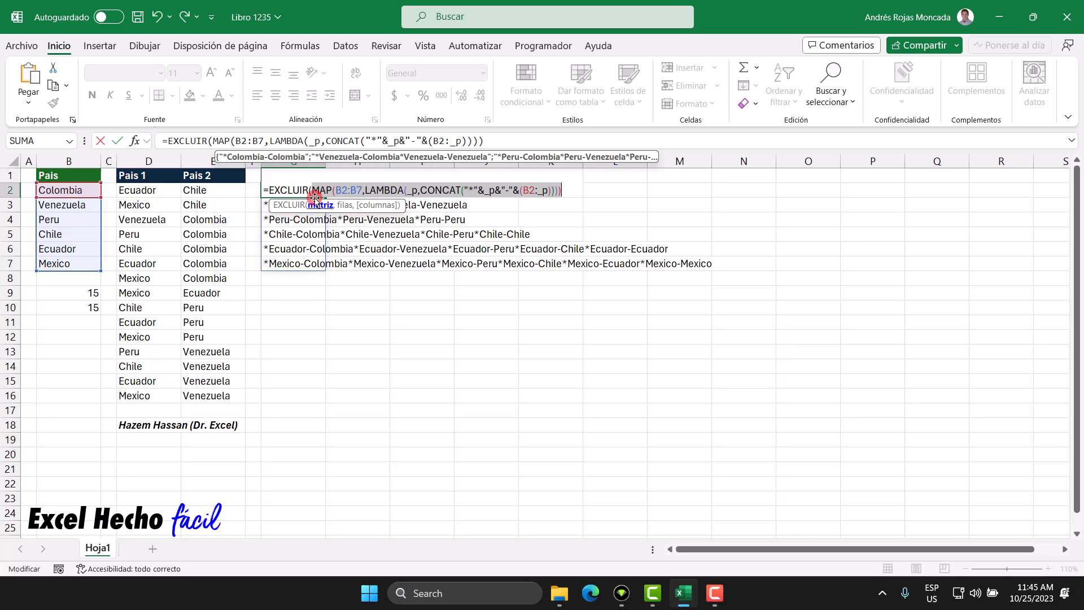
{"action": "left_click", "coordinate": [563, 191]}
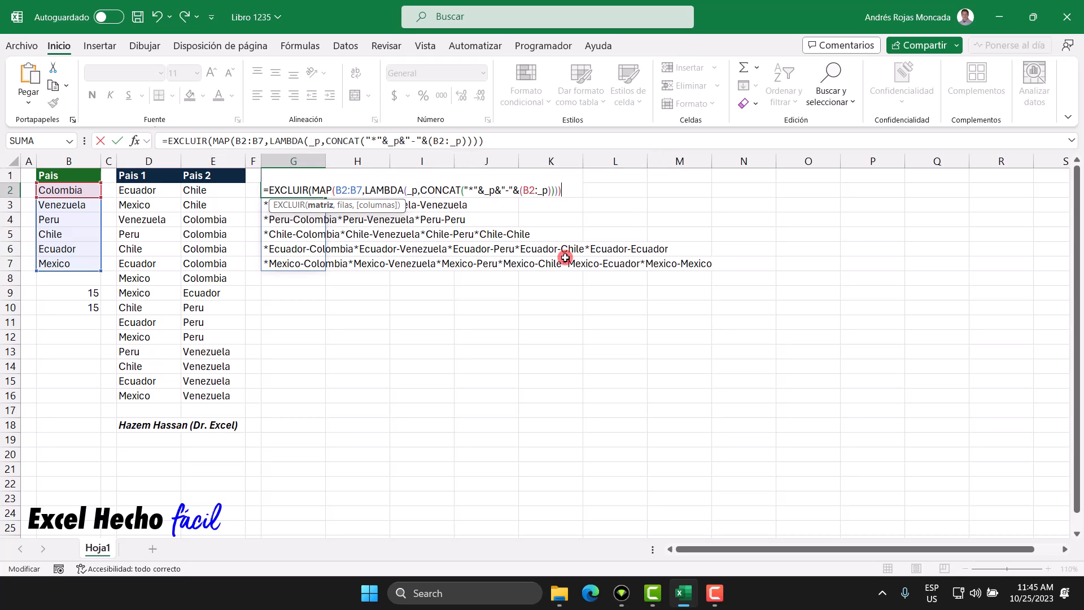
{"action": "type", "text": ",1)"}
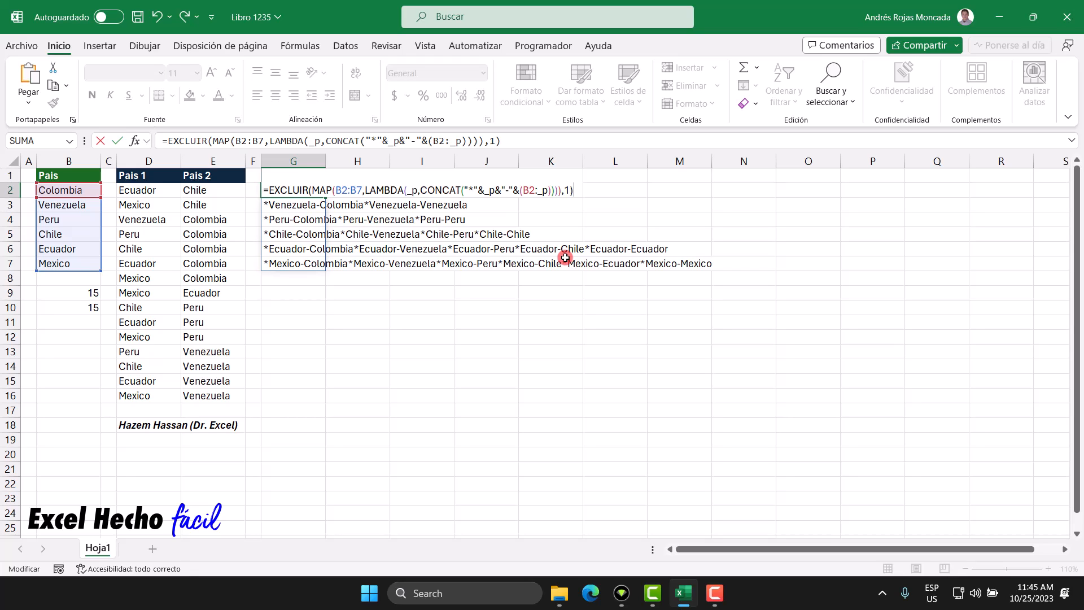
{"action": "left_click", "coordinate": [568, 191]}
{"action": "left_click", "coordinate": [575, 192]}
{"action": "key", "text": "Return"}
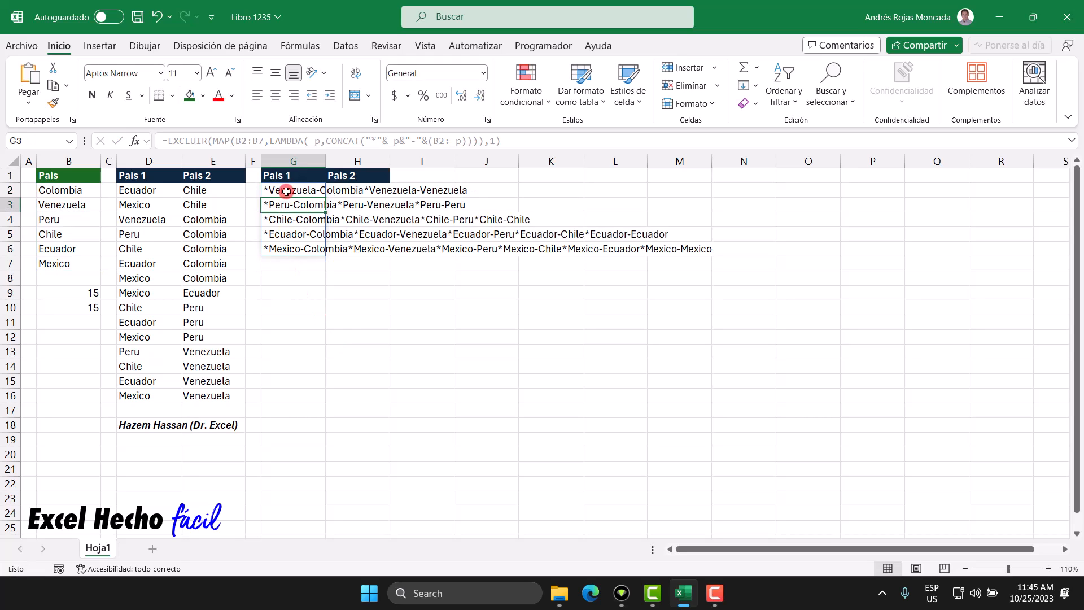
{"action": "left_click_drag", "start_coordinate": [287, 191], "coordinate": [282, 248]}
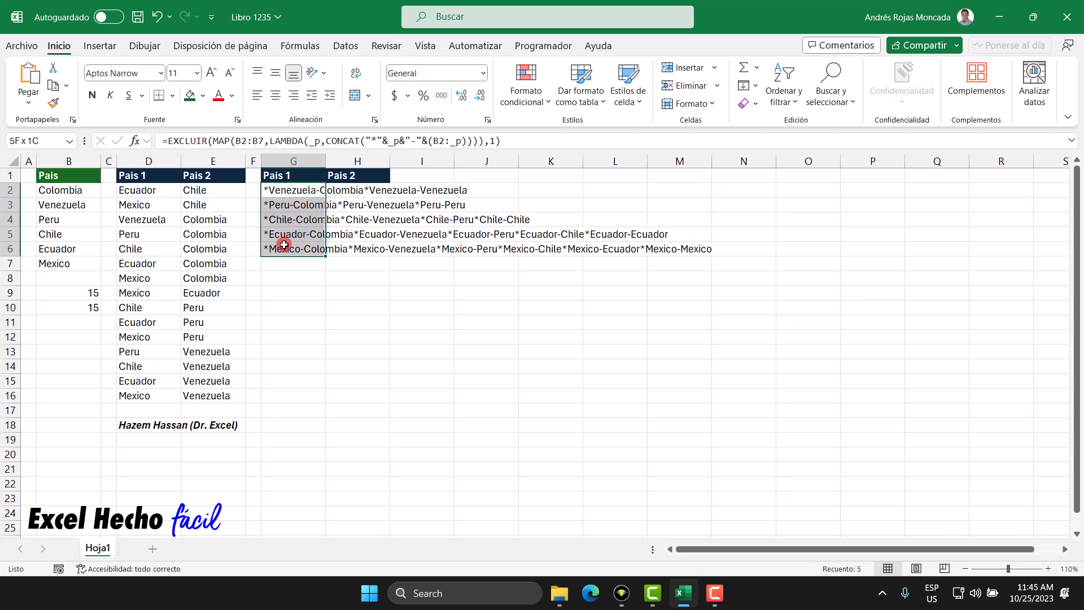
- Nest the EXCLUIR formula in G2 inside a TEXTOANTES function as its text argument
{"action": "left_click", "coordinate": [287, 192]}
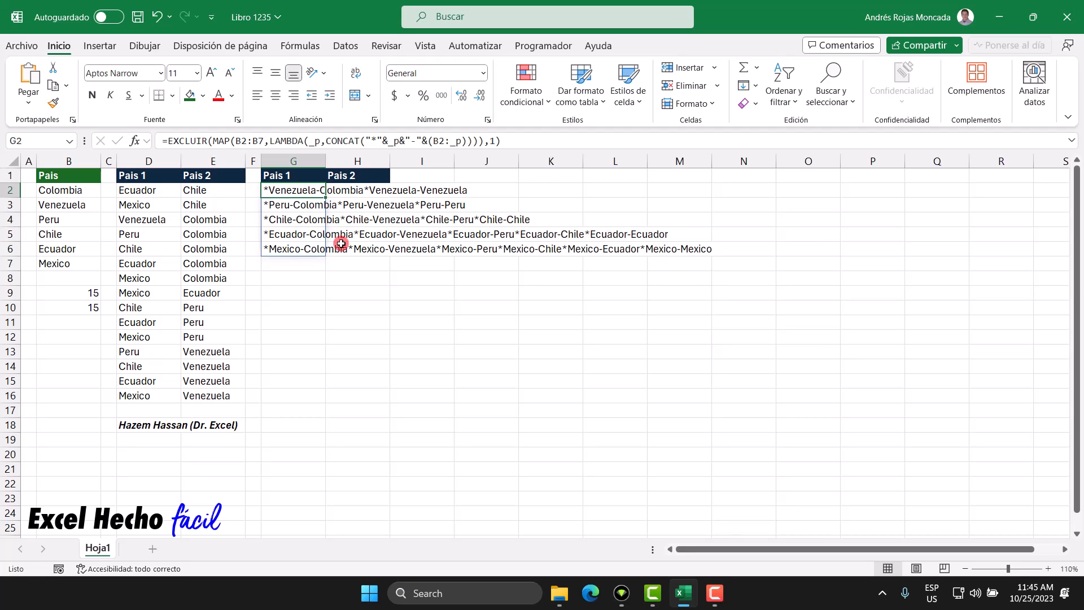
{"action": "key", "text": "F2"}
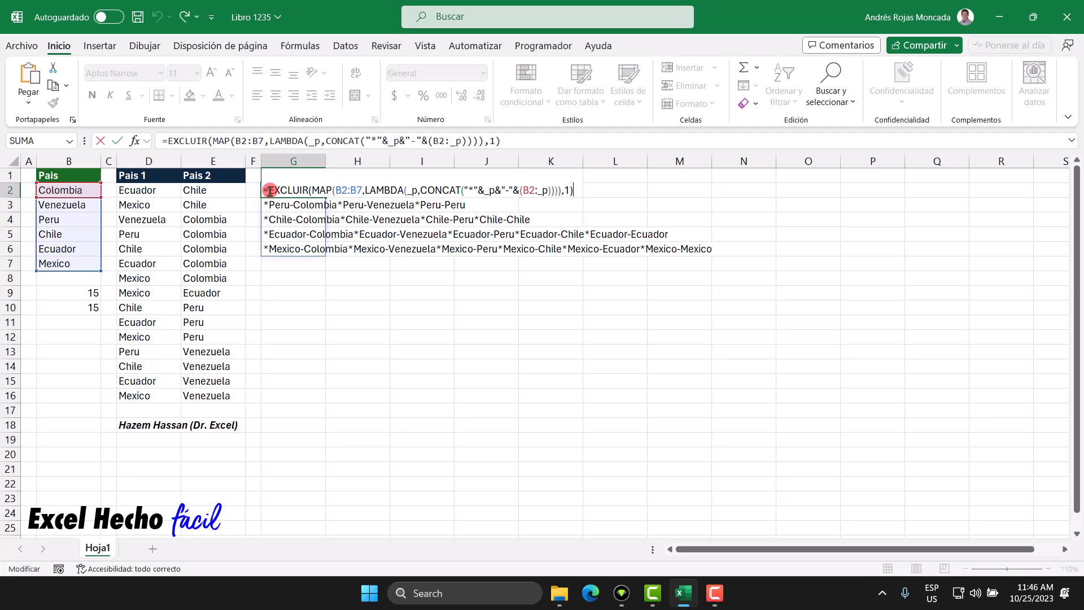
{"action": "type", "text": "te"}
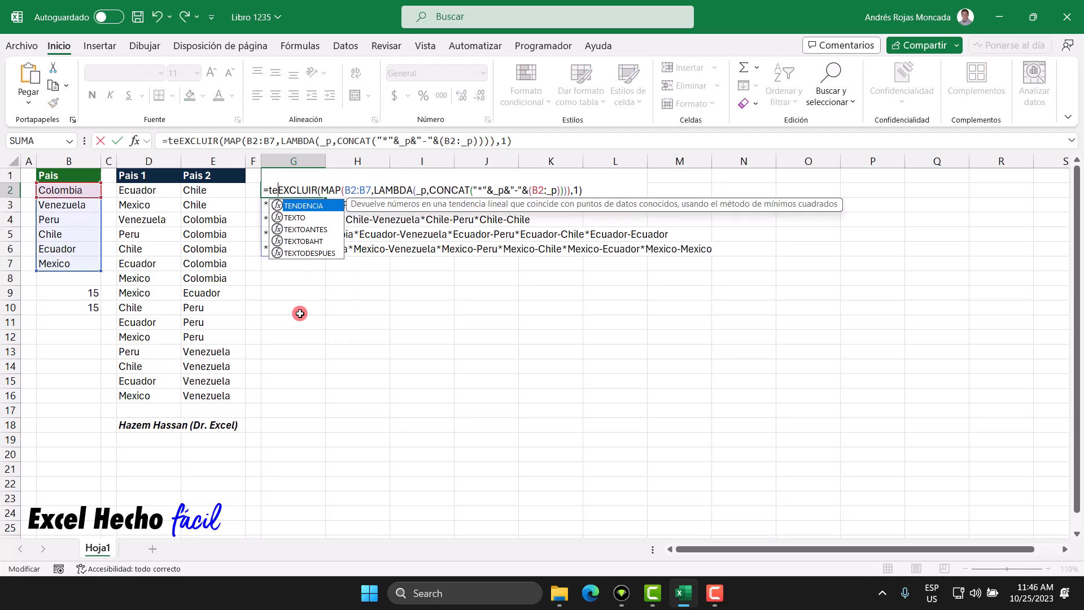
{"action": "key", "text": "Down"}
{"action": "key", "text": "Down"}
{"action": "key", "text": "Tab"}
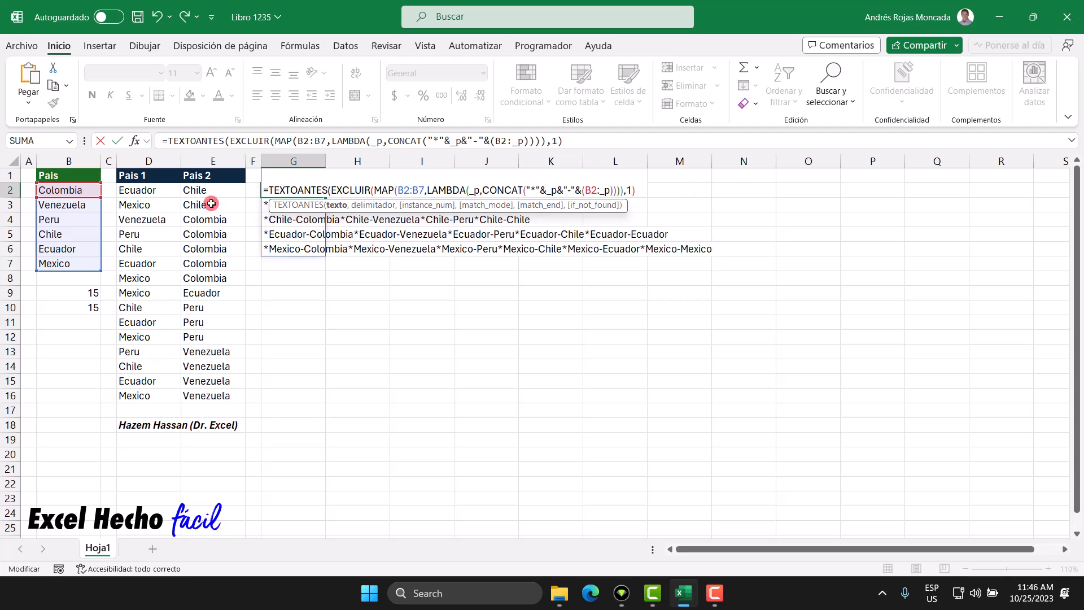
{"action": "left_click", "coordinate": [332, 210]}
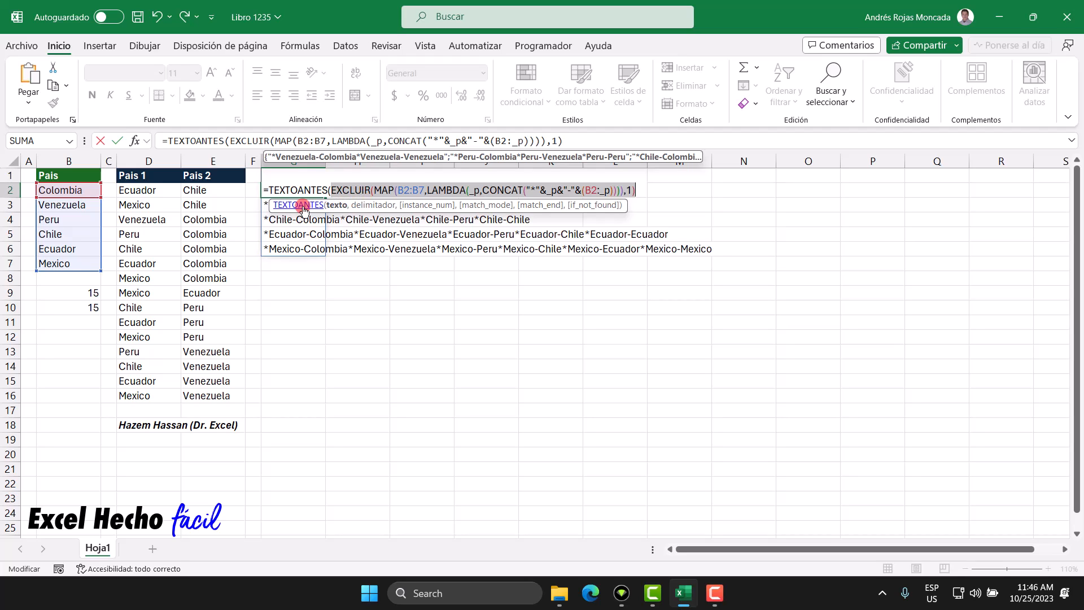
- Set the TEXTOANTES delimiter to "*" and the instance number to -1, and enter the G2 formula
{"action": "left_click", "coordinate": [634, 190]}
{"action": "type", "text": ","}
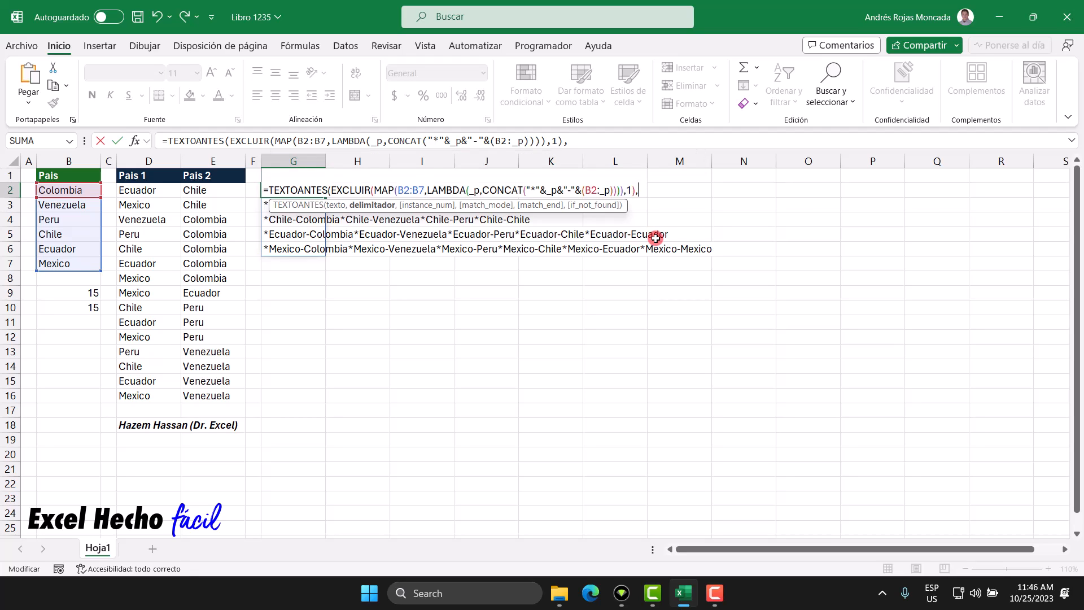
{"action": "type", "text": "\"*\""}
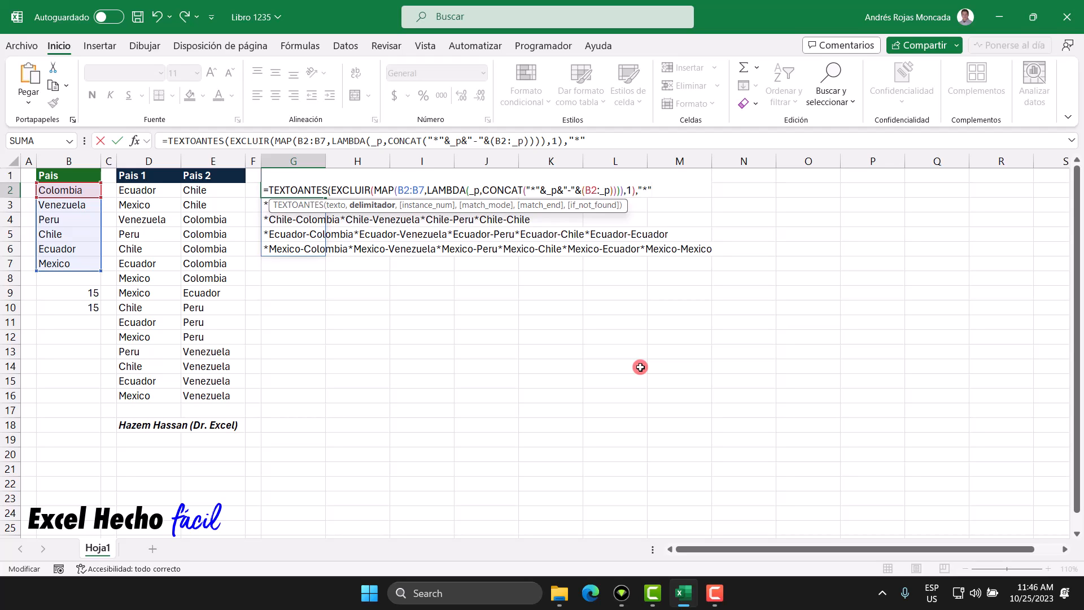
{"action": "type", "text": ",-1"}
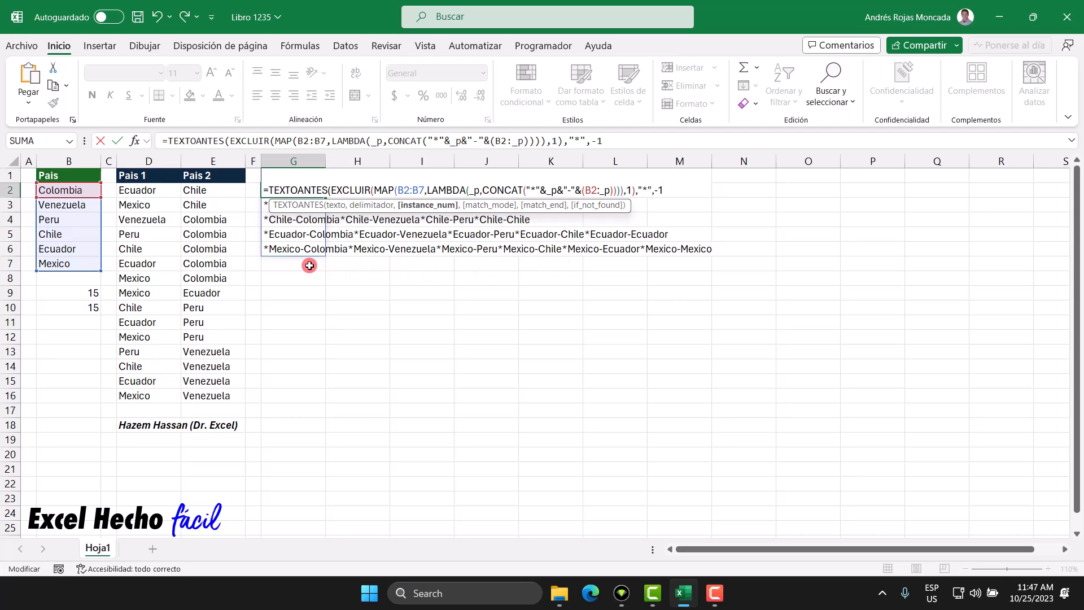
{"action": "type", "text": ")"}
{"action": "key", "text": "Return"}
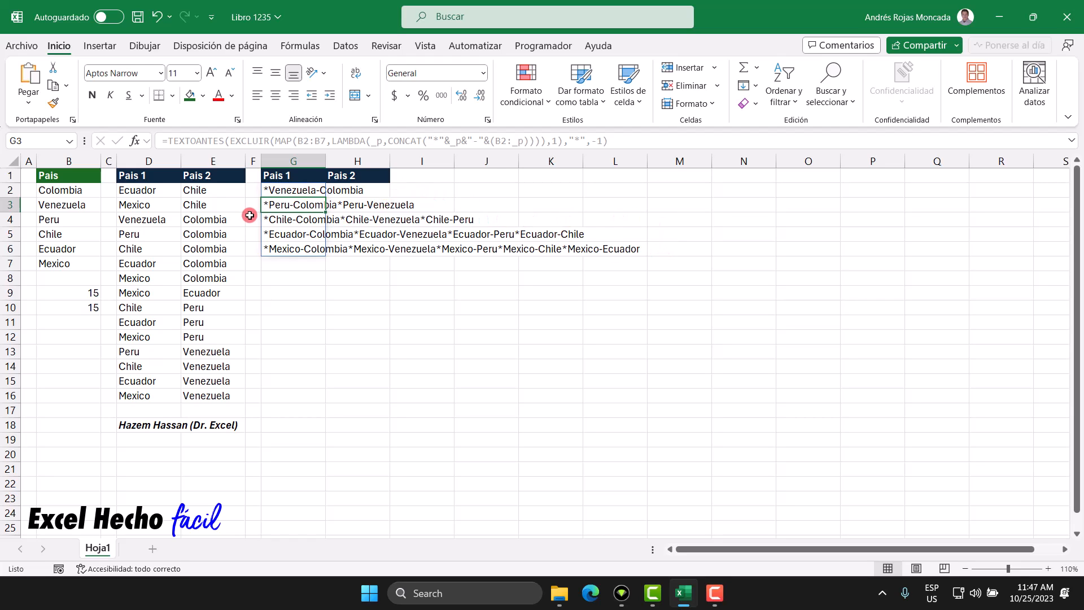
- Nest the TEXTOANTES formula in G2 inside a TEXTODESPUES function as its text argument
{"action": "left_click", "coordinate": [281, 191]}
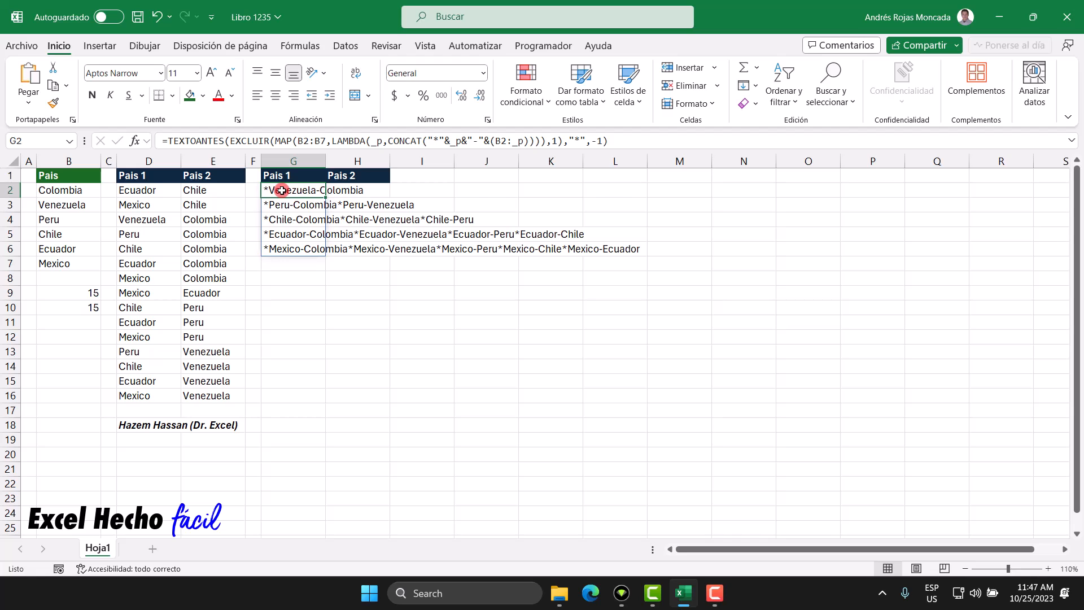
{"action": "double_click", "coordinate": [282, 190]}
{"action": "left_click", "coordinate": [268, 189]}
{"action": "type", "text": "te"}
{"action": "key", "text": "Down"}
{"action": "key", "text": "Down"}
{"action": "key", "text": "Down"}
{"action": "key", "text": "Down"}
{"action": "key", "text": "Tab"}
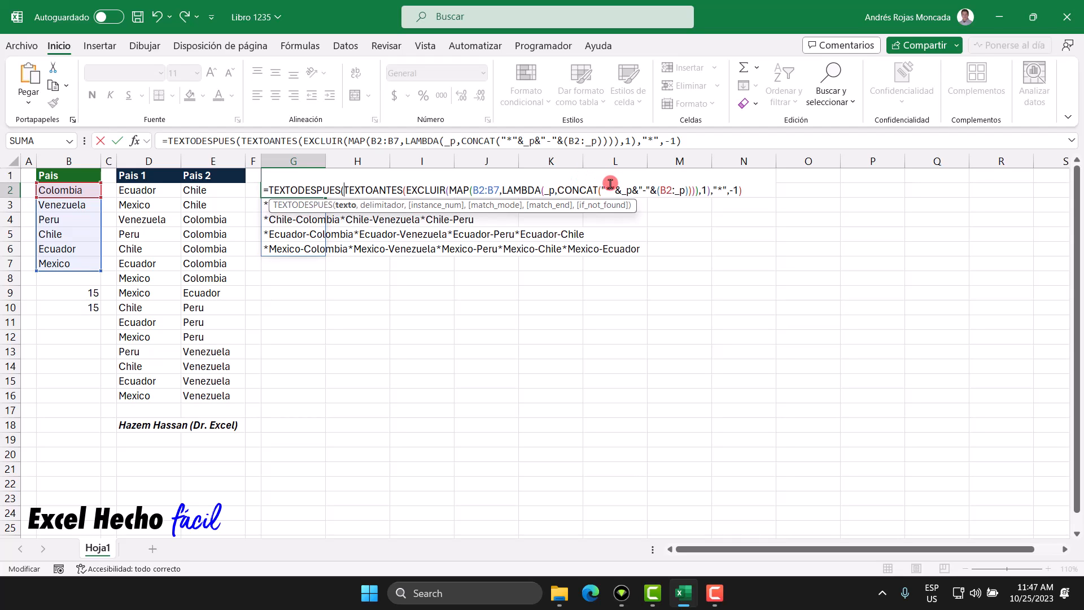
{"action": "left_click", "coordinate": [346, 205]}
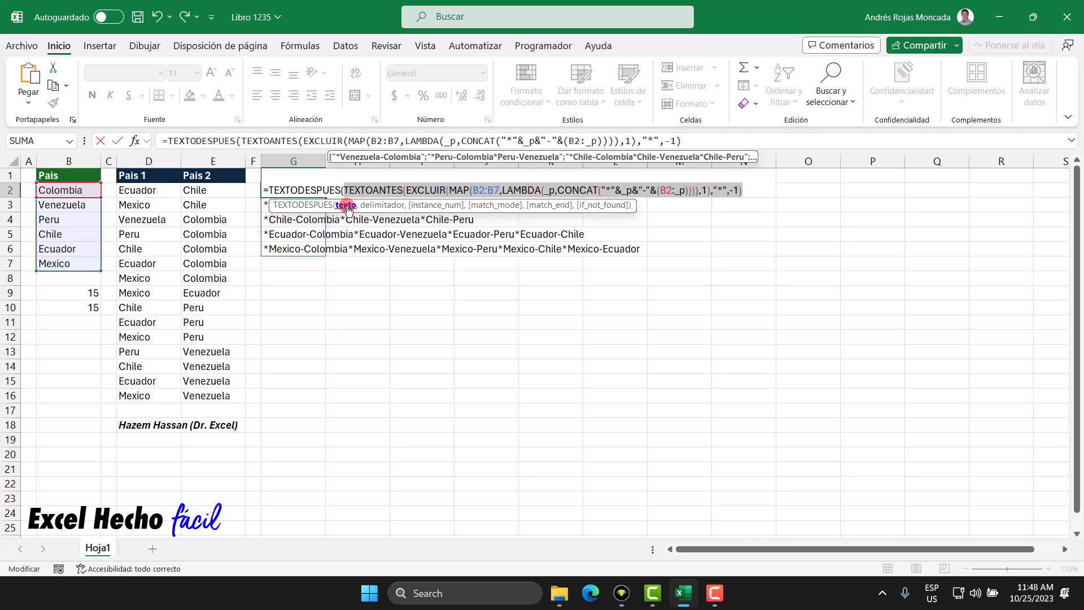
- Set the TEXTODESPUES delimiter to "*" without an instance number, enter the G2 formula, and check the spilled strings
{"action": "left_click", "coordinate": [755, 191]}
{"action": "type", "text": ",\"*"}
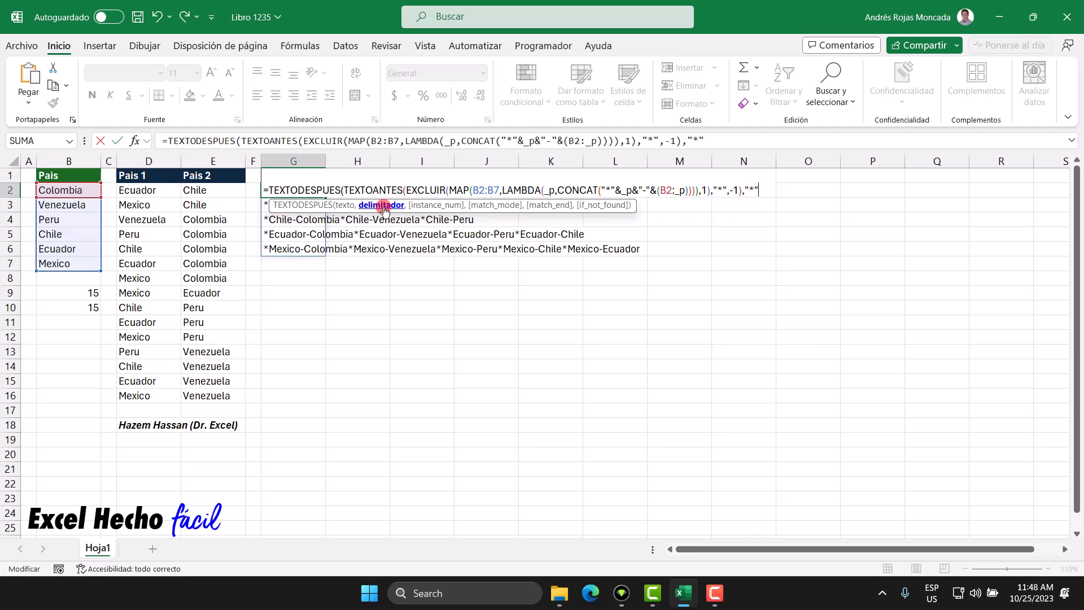
{"action": "type", "text": ",1"}
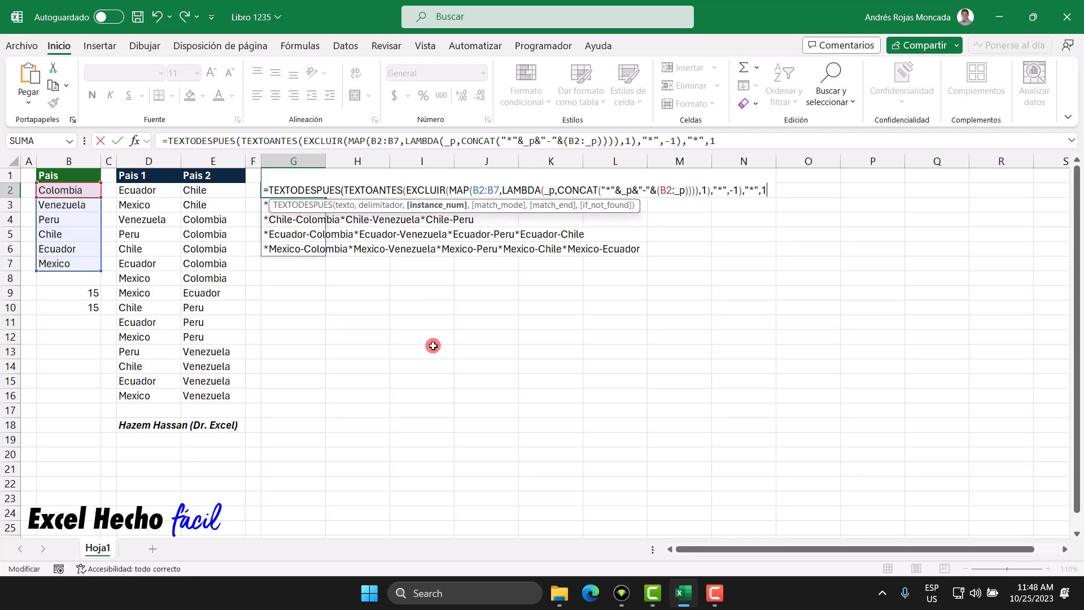
{"action": "key", "text": "BackSpace"}
{"action": "key", "text": "BackSpace"}
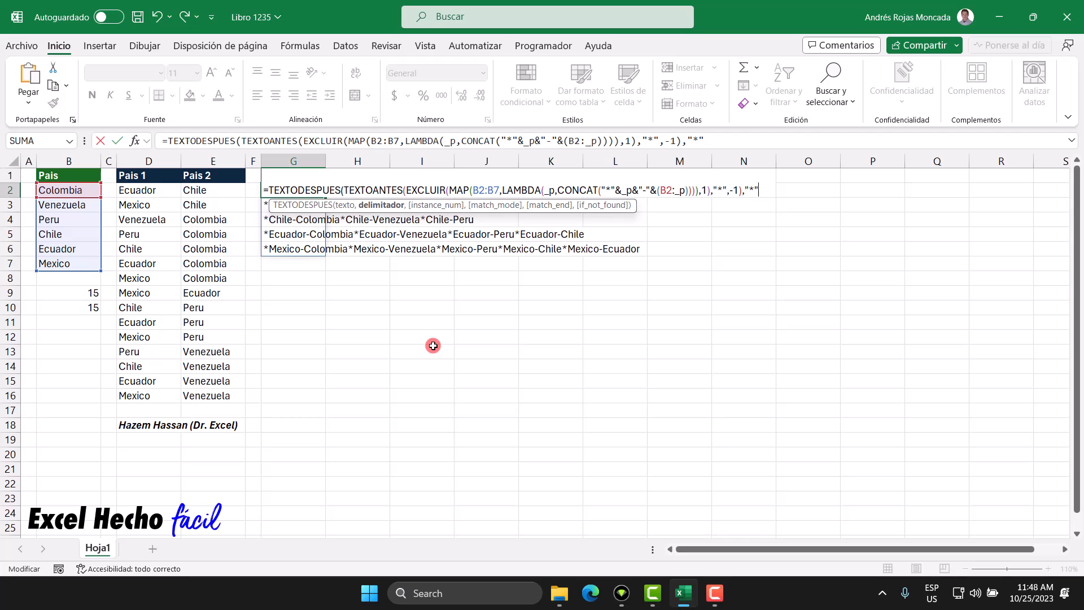
{"action": "type", "text": ")"}
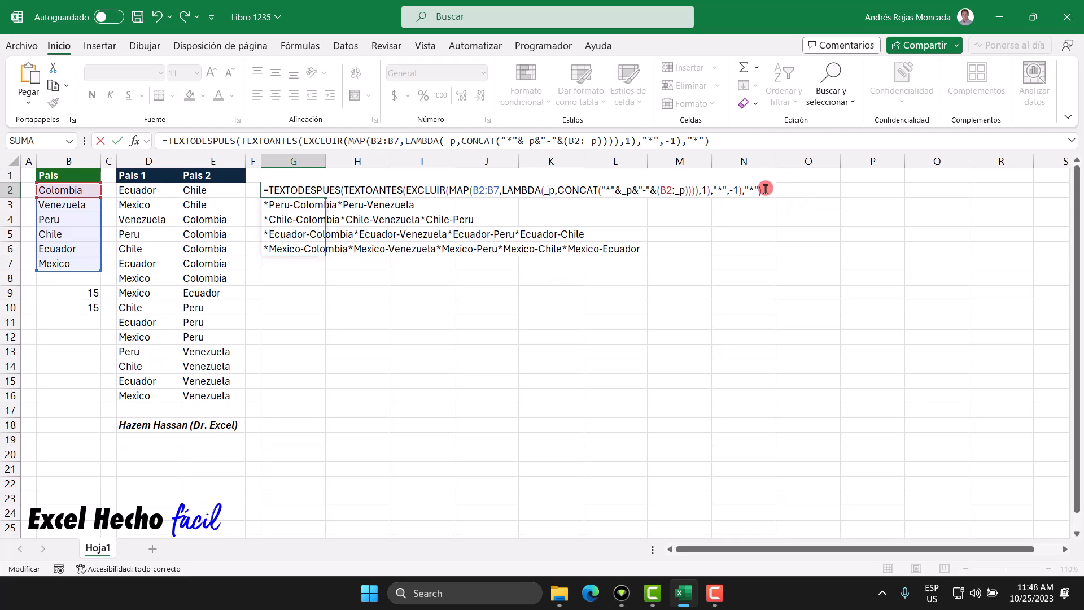
{"action": "left_click_drag", "start_coordinate": [766, 188], "coordinate": [744, 188]}
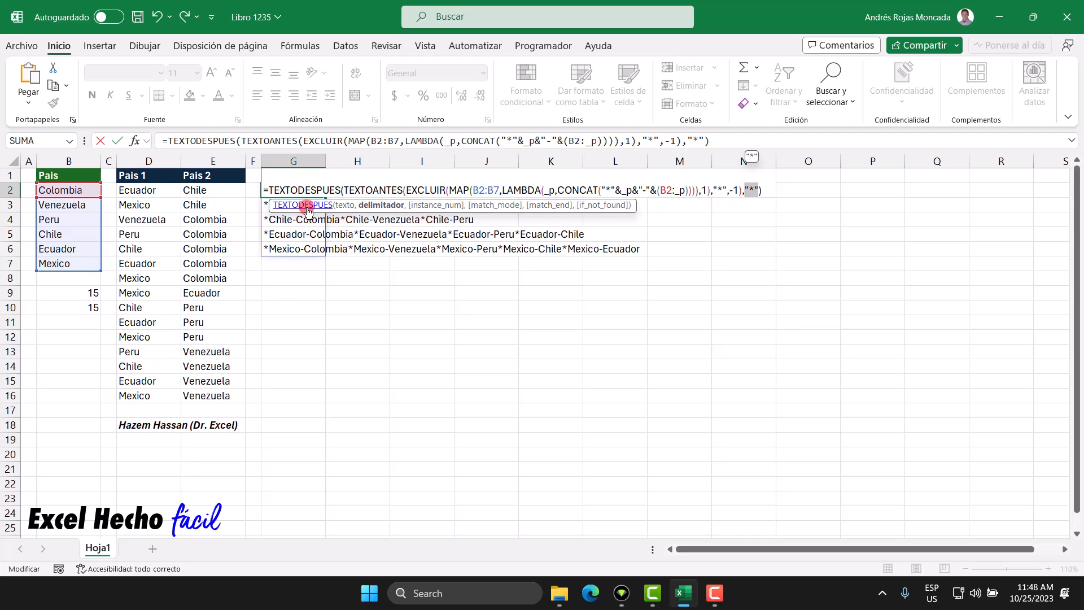
{"action": "left_click", "coordinate": [764, 188]}
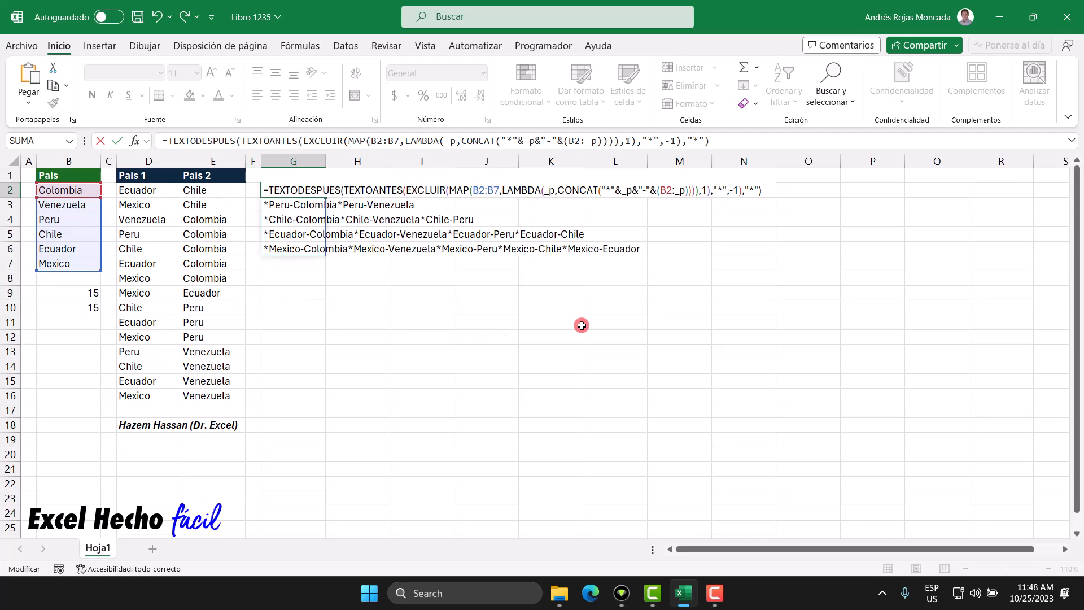
{"action": "key", "text": "Return"}
{"action": "left_click_drag", "start_coordinate": [300, 190], "coordinate": [303, 244]}
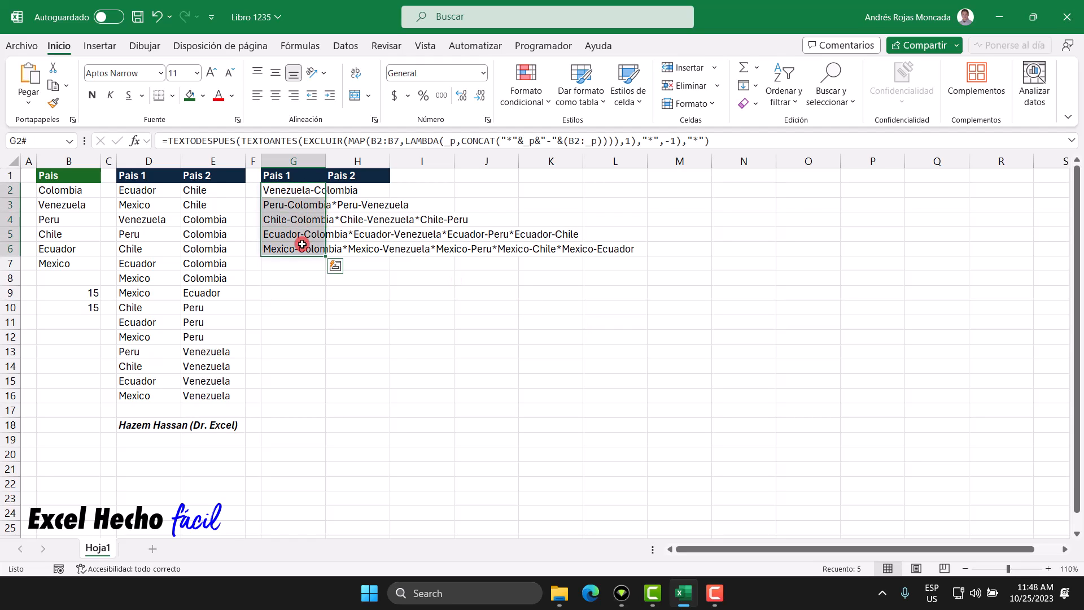
- Wrap the TEXTODESPUES formula in G2 in a UNIRCADENAS function with "*" as its delimiter
{"action": "left_click", "coordinate": [291, 192]}
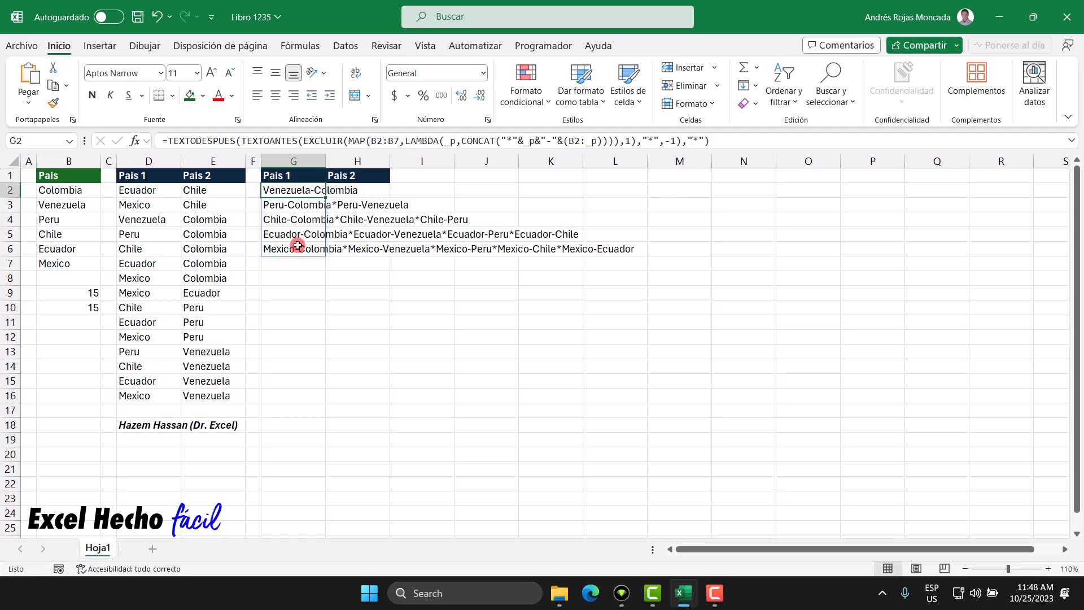
{"action": "key", "text": "F2"}
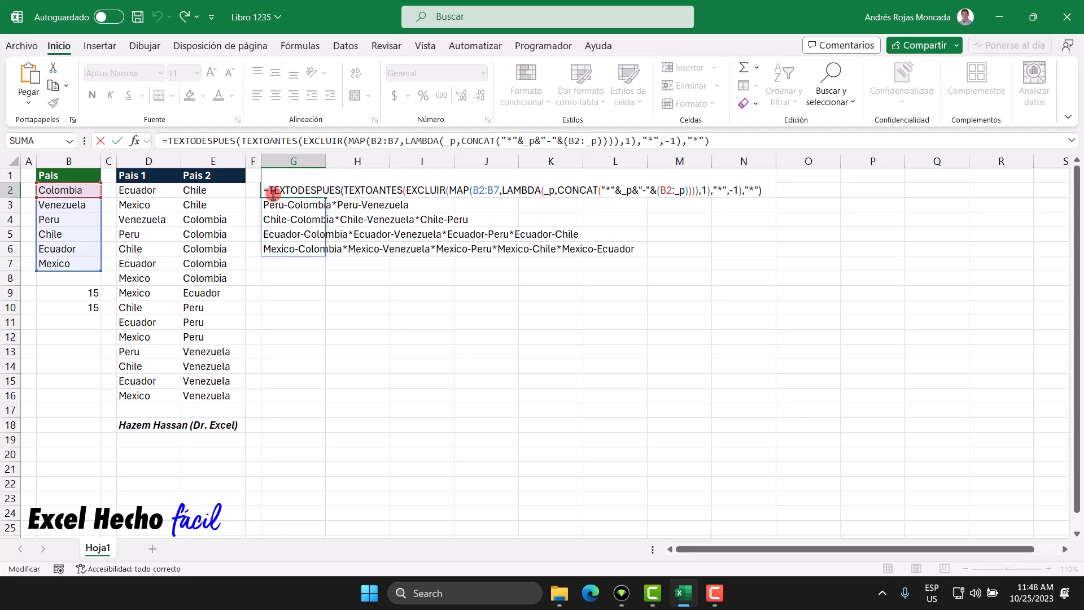
{"action": "type", "text": "UNIRCADENAS("}
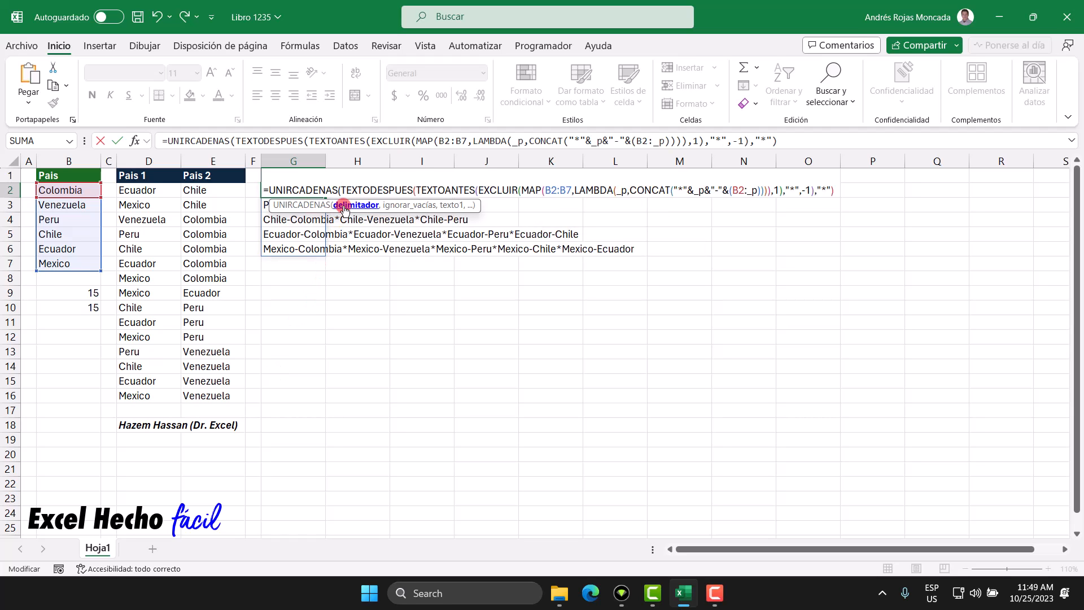
{"action": "type", "text": "\""}
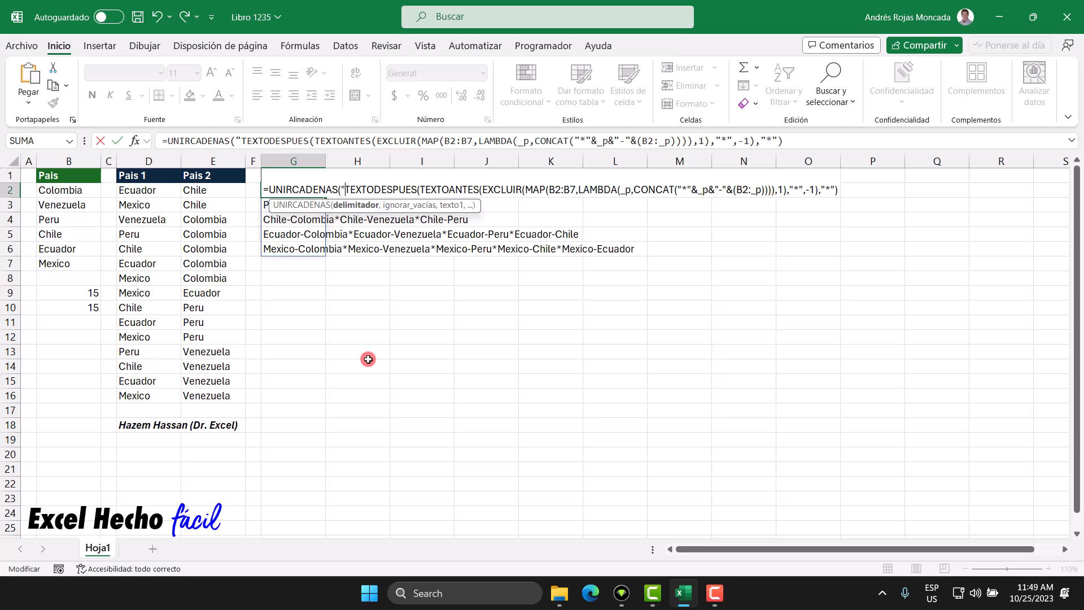
{"action": "type", "text": "*"}
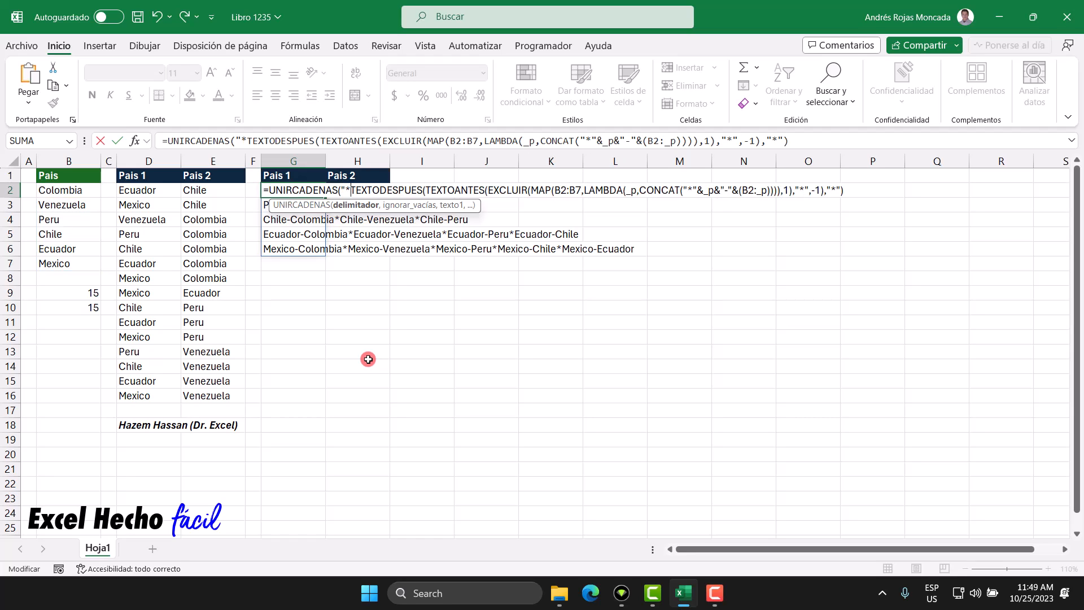
{"action": "type", "text": "\""}
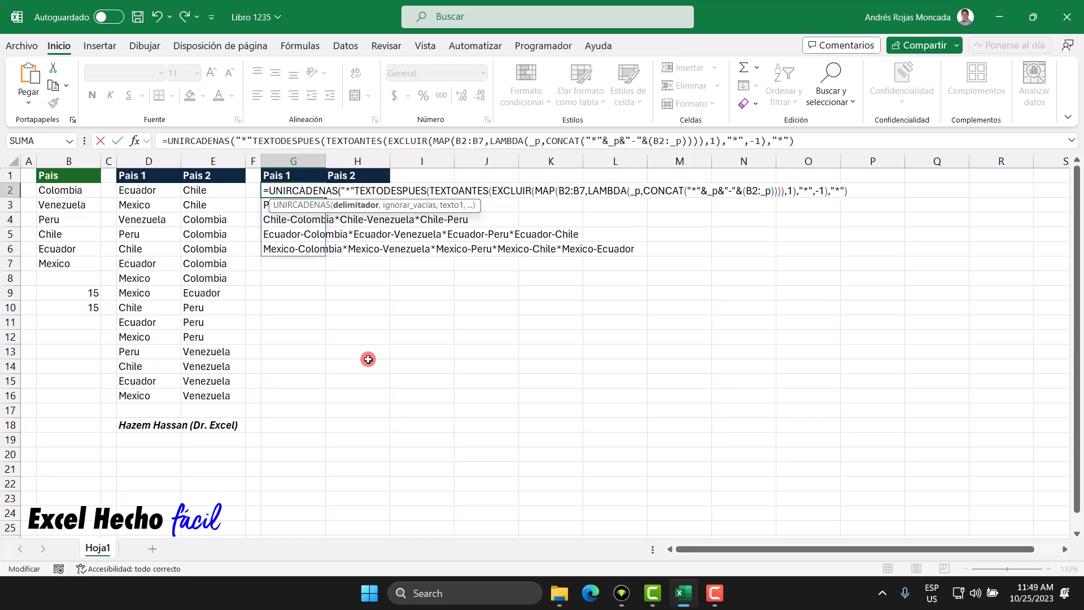
- Set the ignore-empty argument of UNIRCADENAS to 0, with the TEXTODESPUES expression as its first text, and enter the formula
{"action": "type", "text": ","}
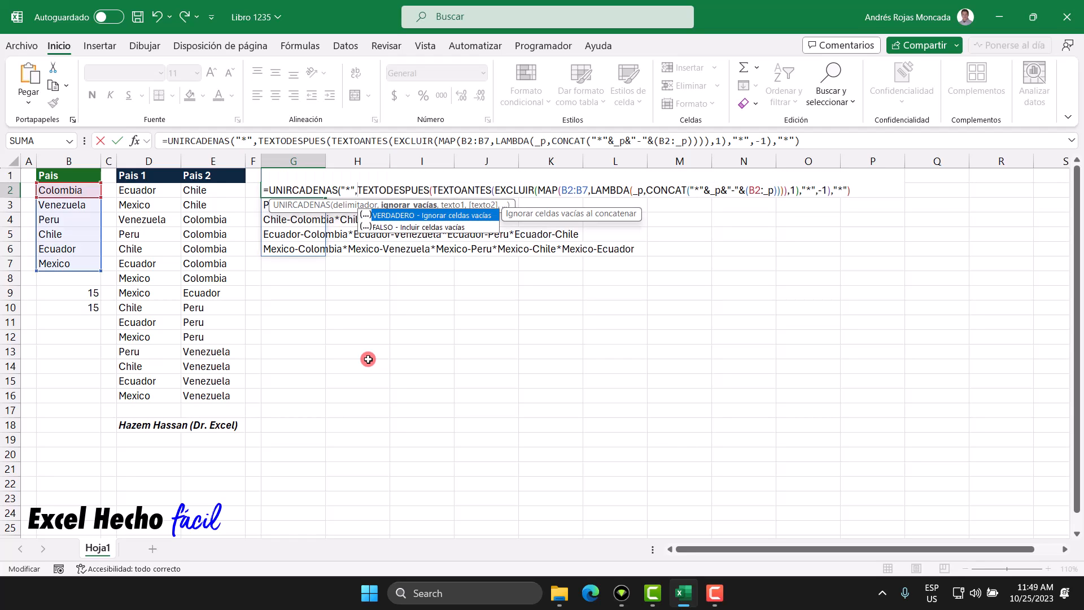
{"action": "left_click", "coordinate": [429, 228]}
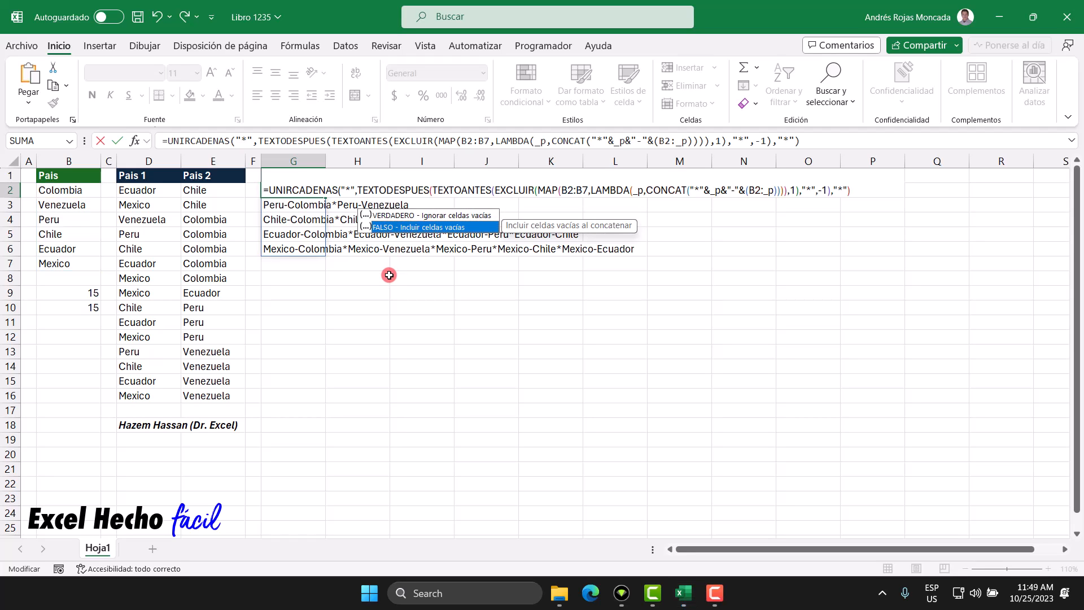
{"action": "type", "text": "0"}
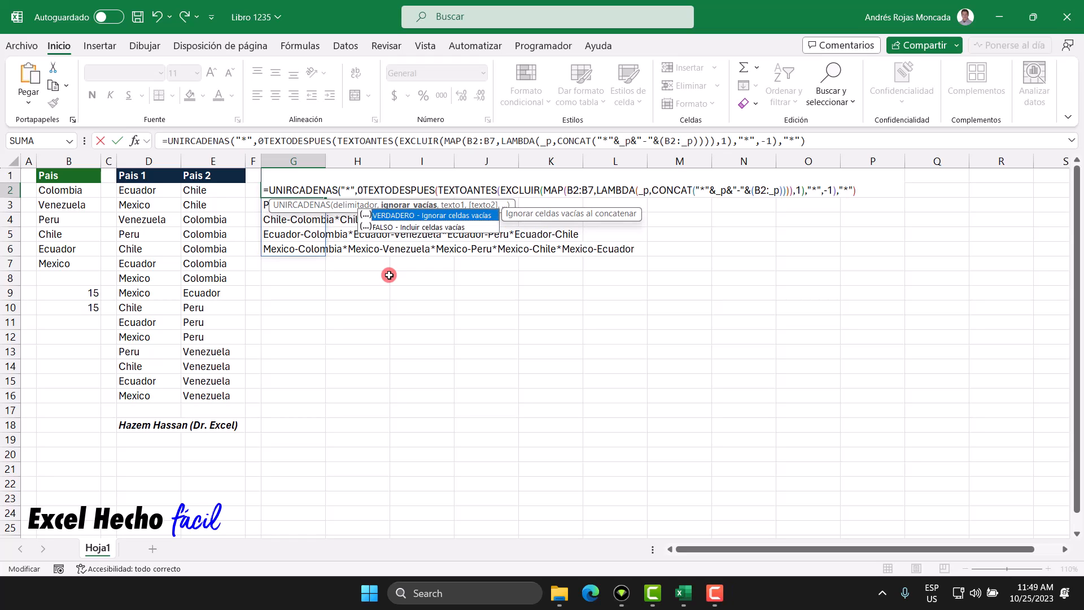
{"action": "type", "text": ","}
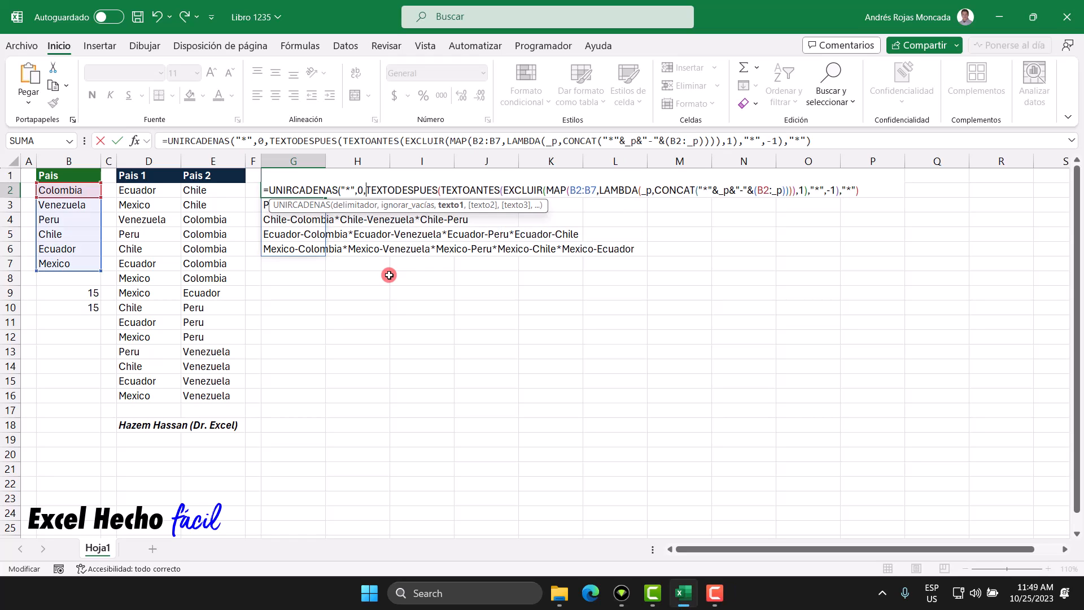
{"action": "left_click", "coordinate": [450, 205]}
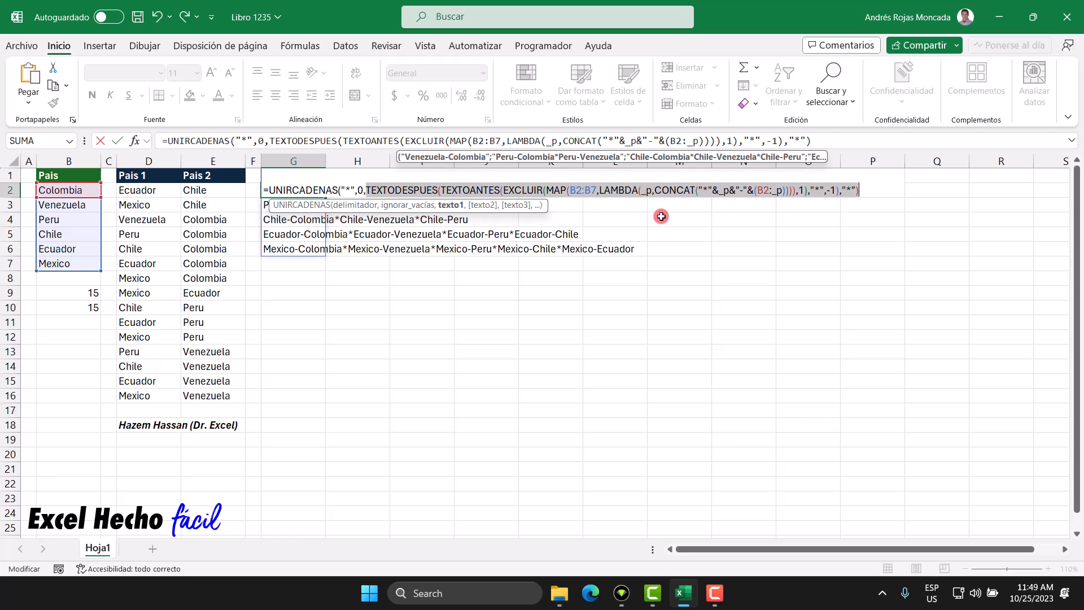
{"action": "left_click", "coordinate": [864, 189]}
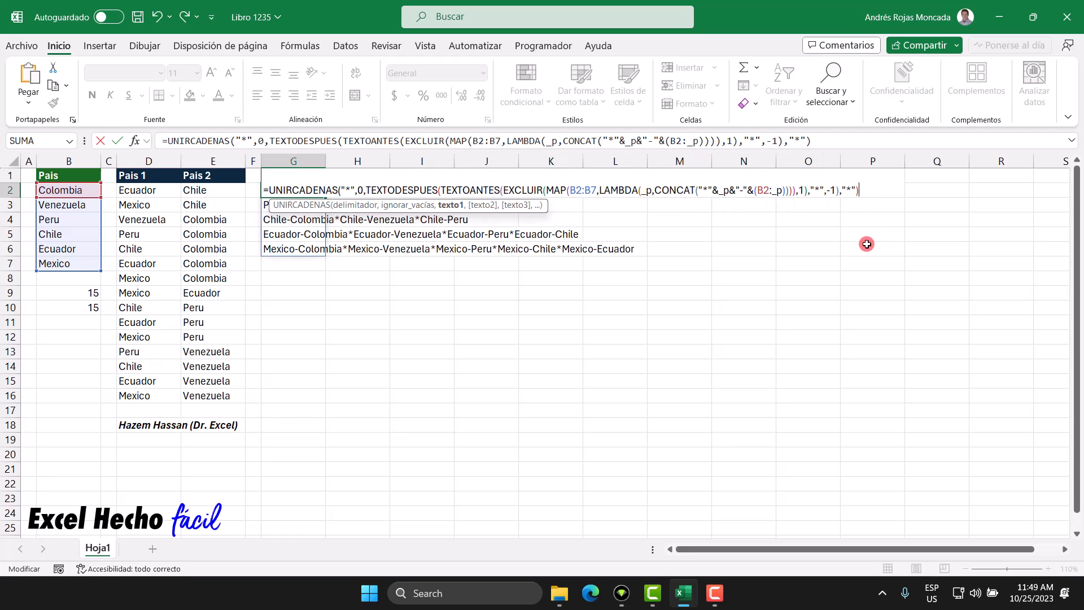
{"action": "type", "text": ")"}
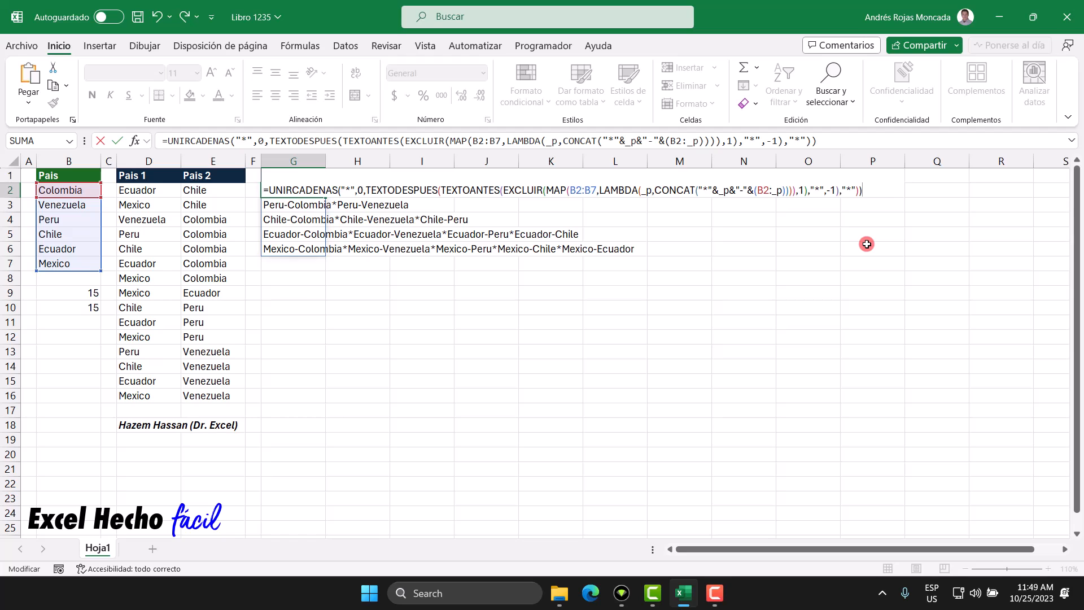
{"action": "key", "text": "Return"}
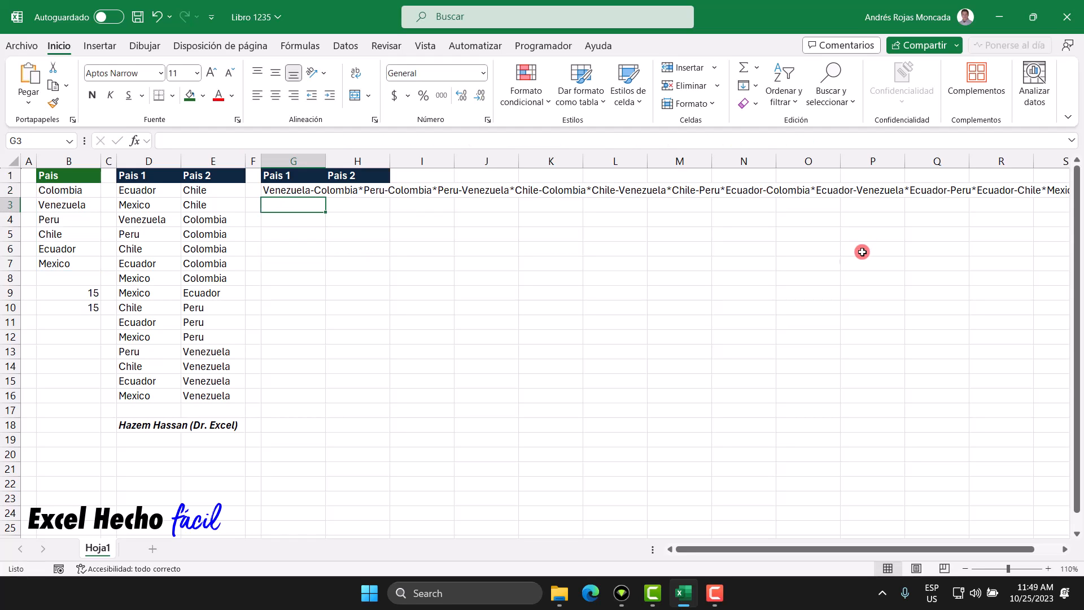
- Nest the UNIRCADENAS formula in G2 inside a DIVIDIRTEXTO function as its text argument
{"action": "left_click", "coordinate": [298, 190]}
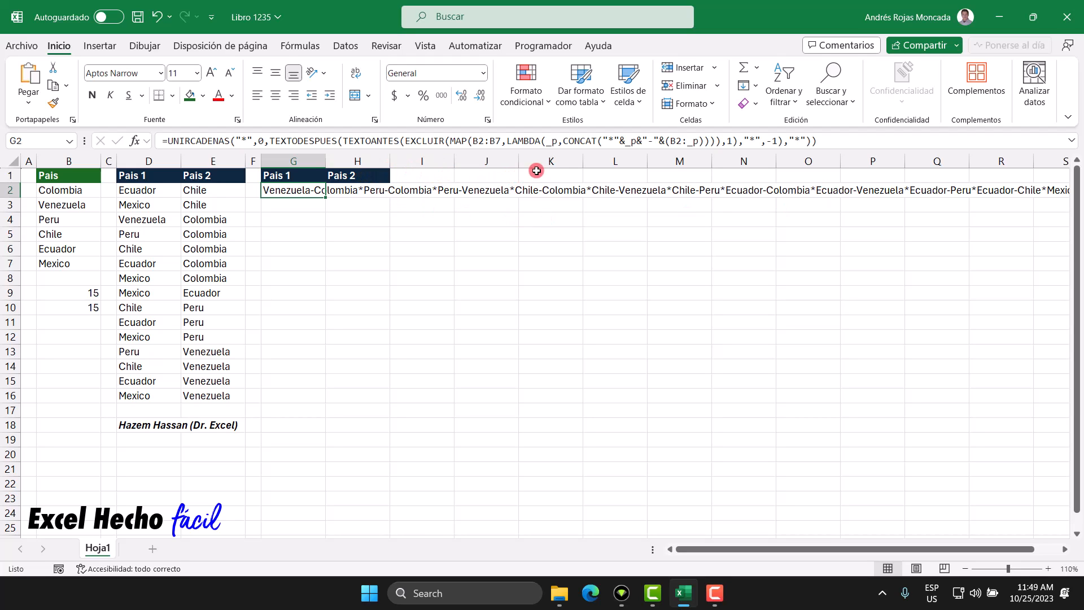
{"action": "key", "text": "F2"}
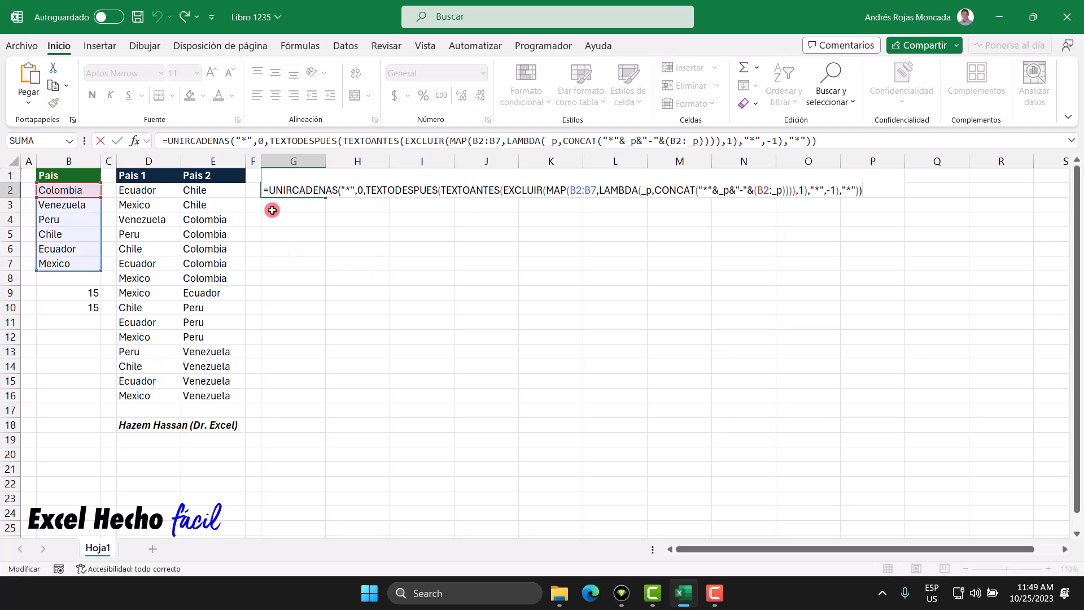
{"action": "left_click", "coordinate": [270, 191]}
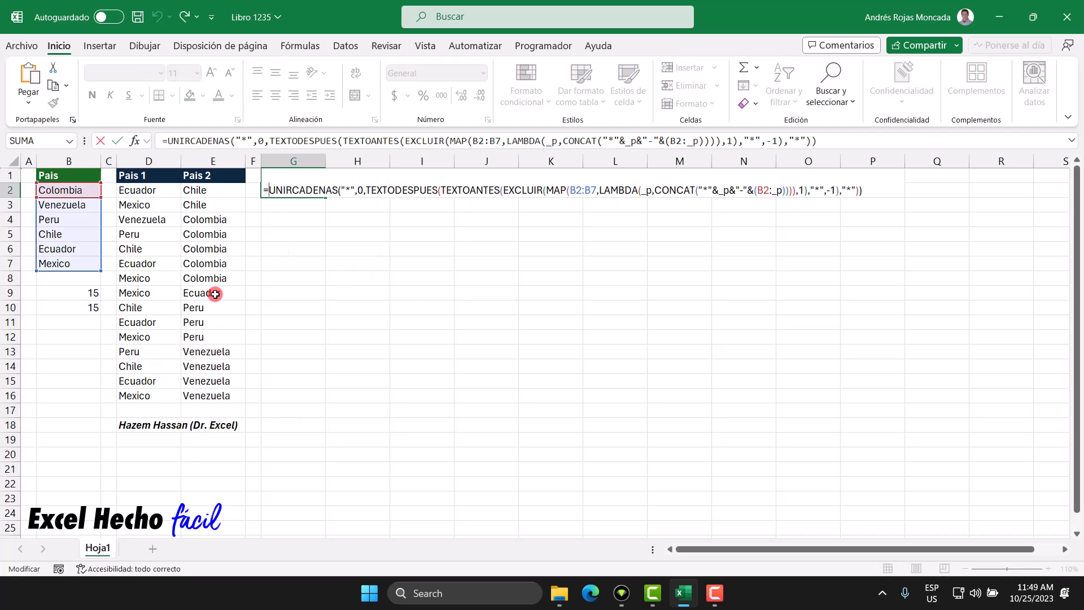
{"action": "type", "text": "divi"}
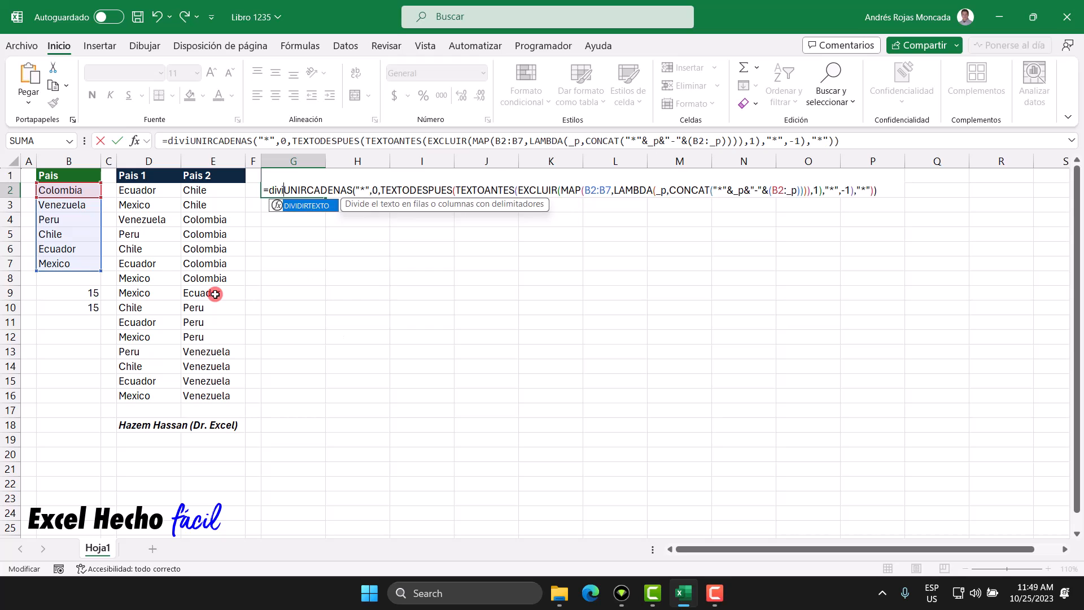
{"action": "key", "text": "Tab"}
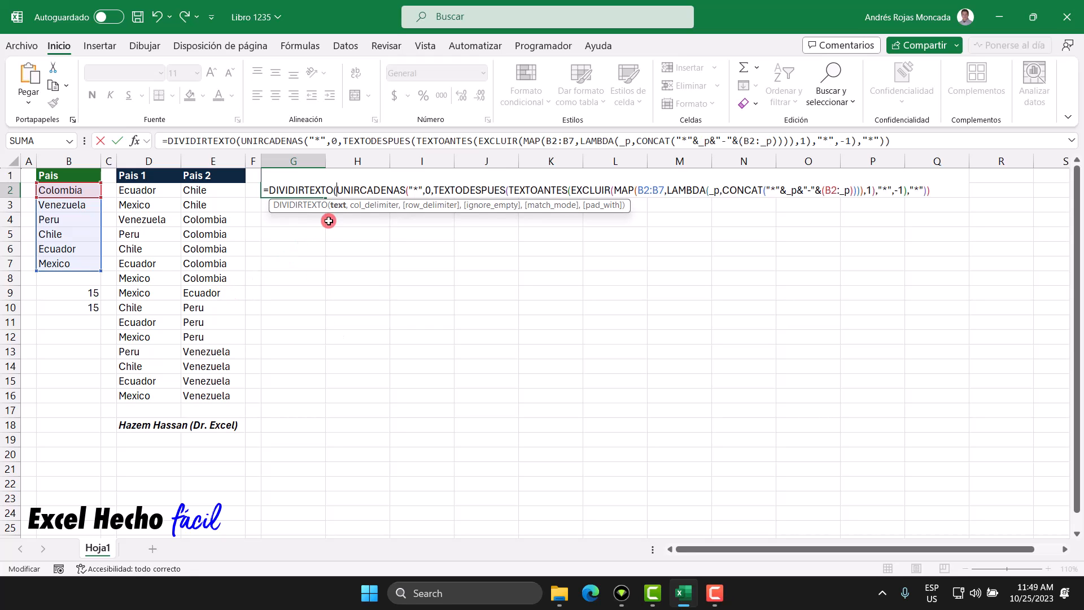
{"action": "left_click", "coordinate": [339, 206]}
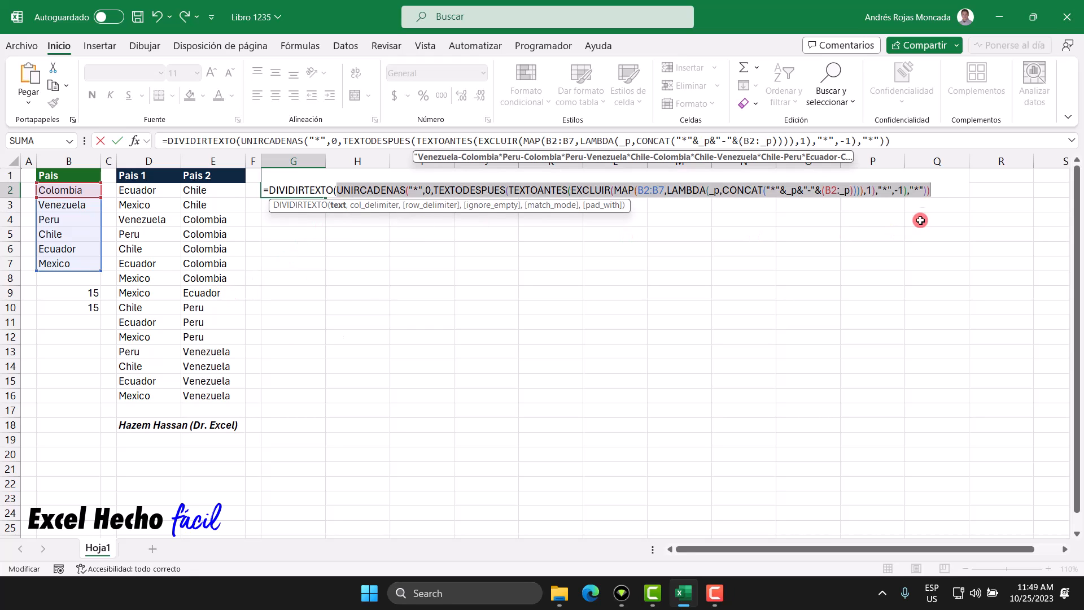
- Set the DIVIDIRTEXTO column delimiter to "-" and the row delimiter to "*", and enter the G2 formula
{"action": "left_click", "coordinate": [931, 190]}
{"action": "type", "text": ",\"-"}
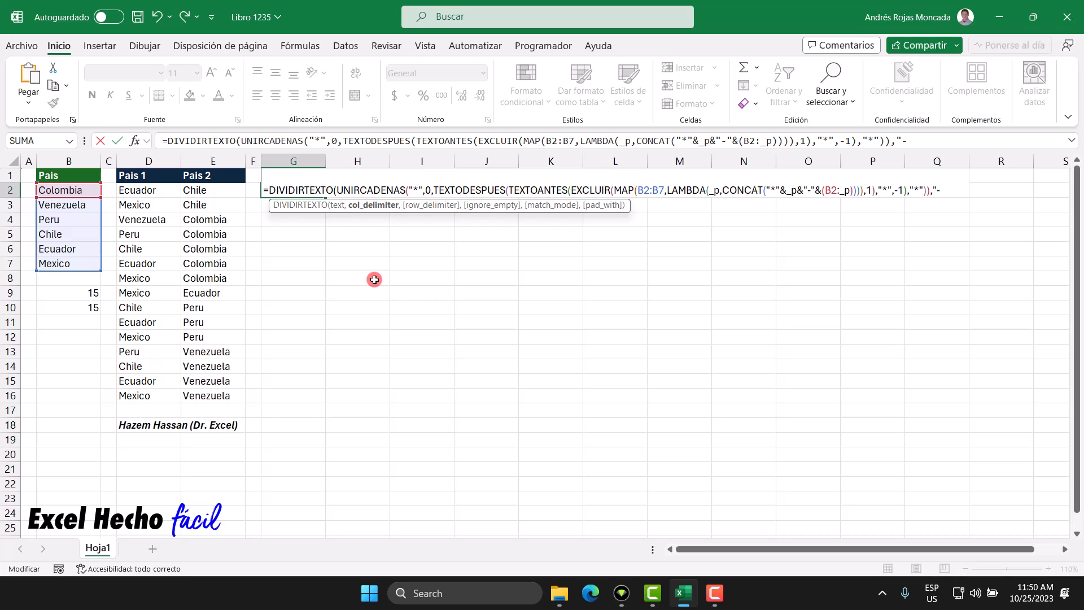
{"action": "type", "text": "\","}
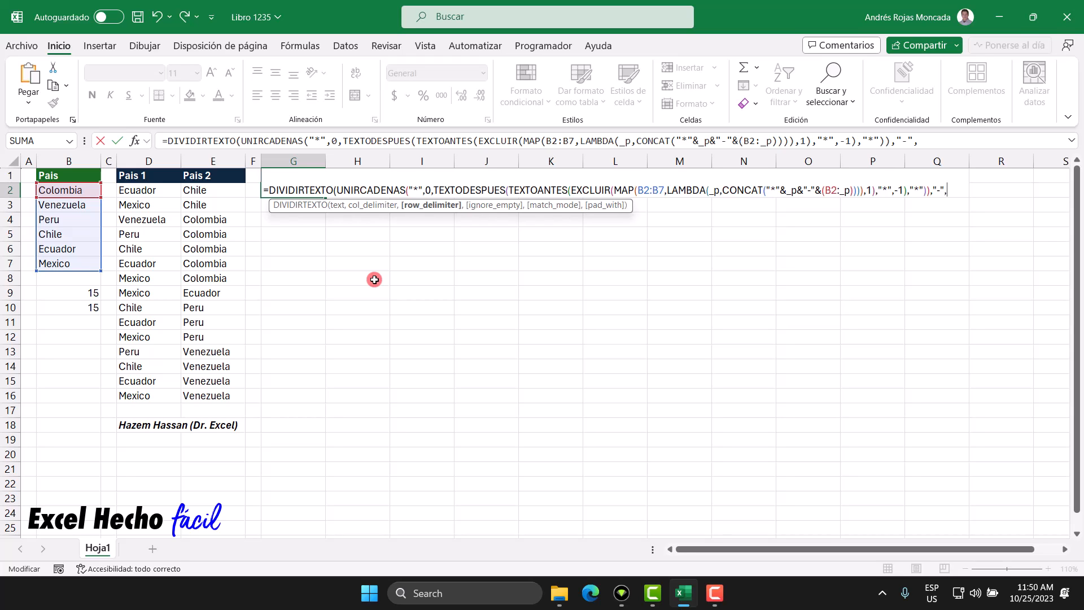
{"action": "type", "text": "\"*\")"}
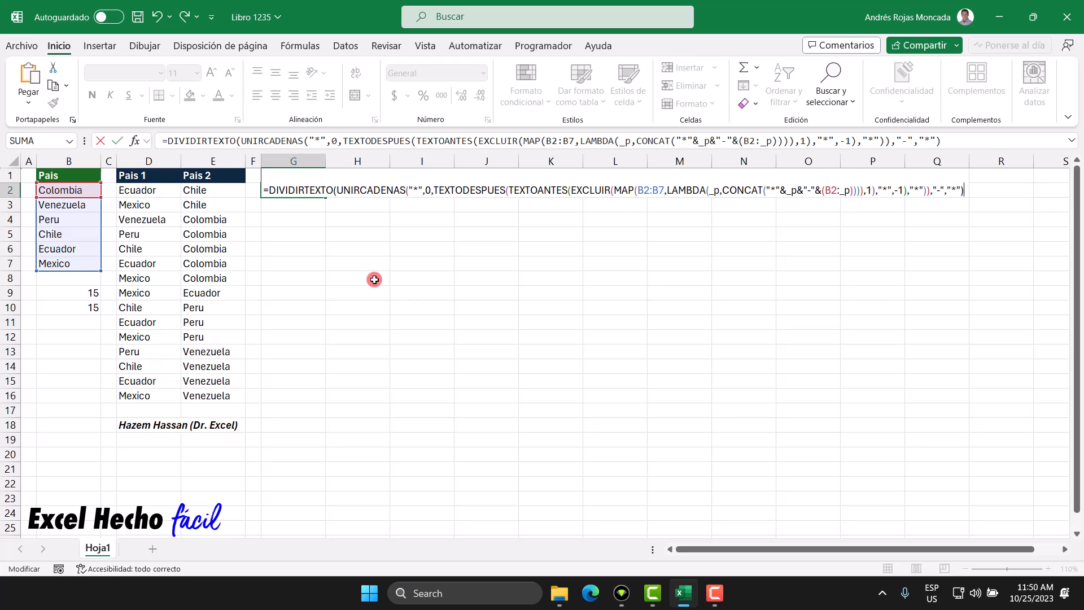
{"action": "key", "text": "Return"}
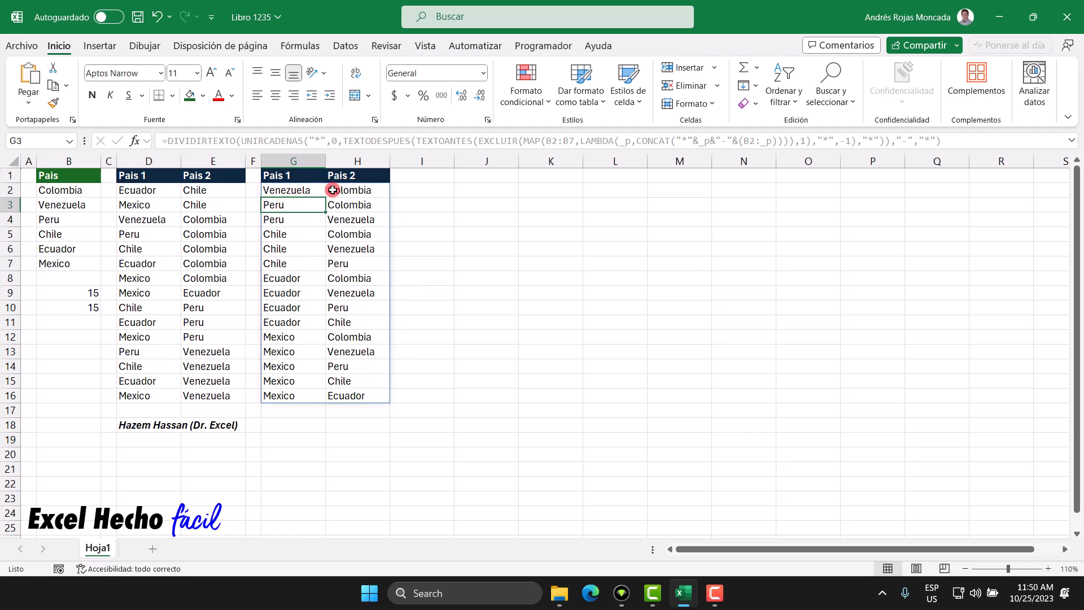
{"action": "left_click", "coordinate": [289, 191]}
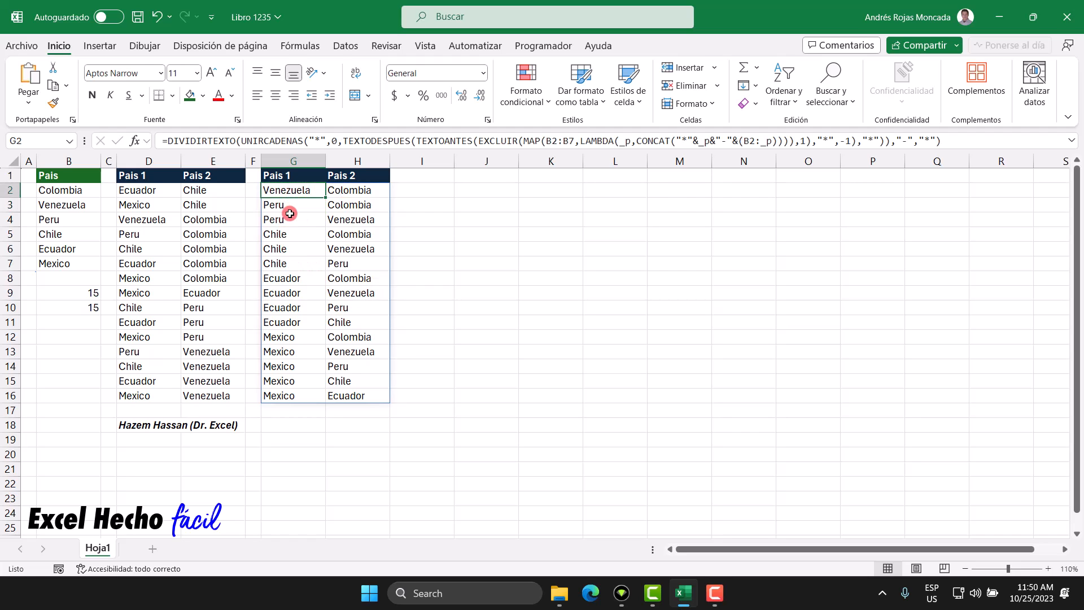
- Wrap the DIVIDIRTEXTO formula in G2 in an ORDENAR function that sorts by column 2, and enter it
{"action": "key", "text": "F2"}
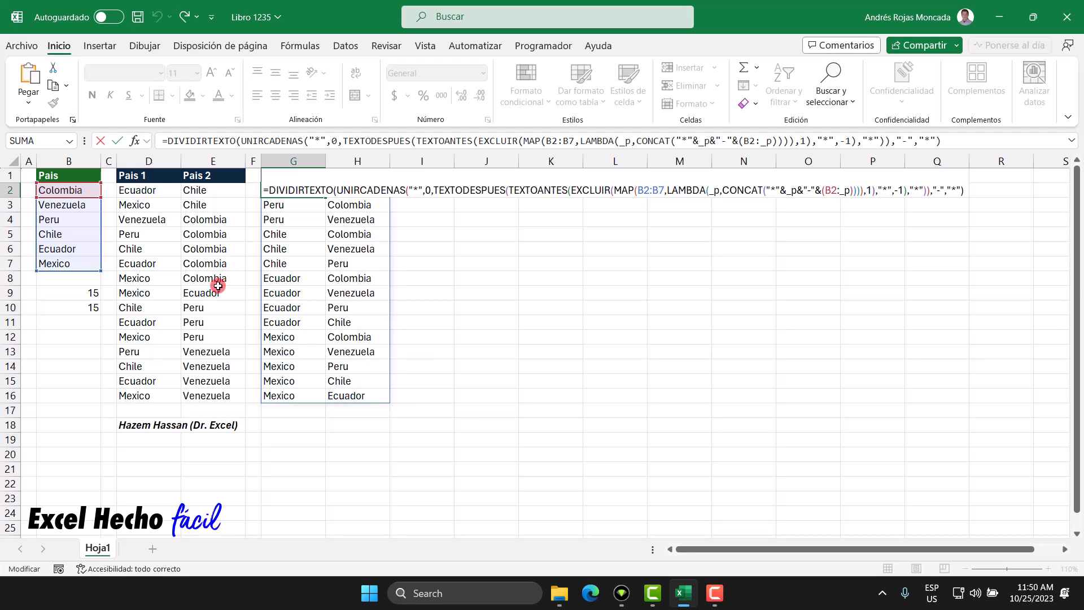
{"action": "key", "text": "Home"}
{"action": "key", "text": "Right"}
{"action": "type", "text": "ORDENAR("}
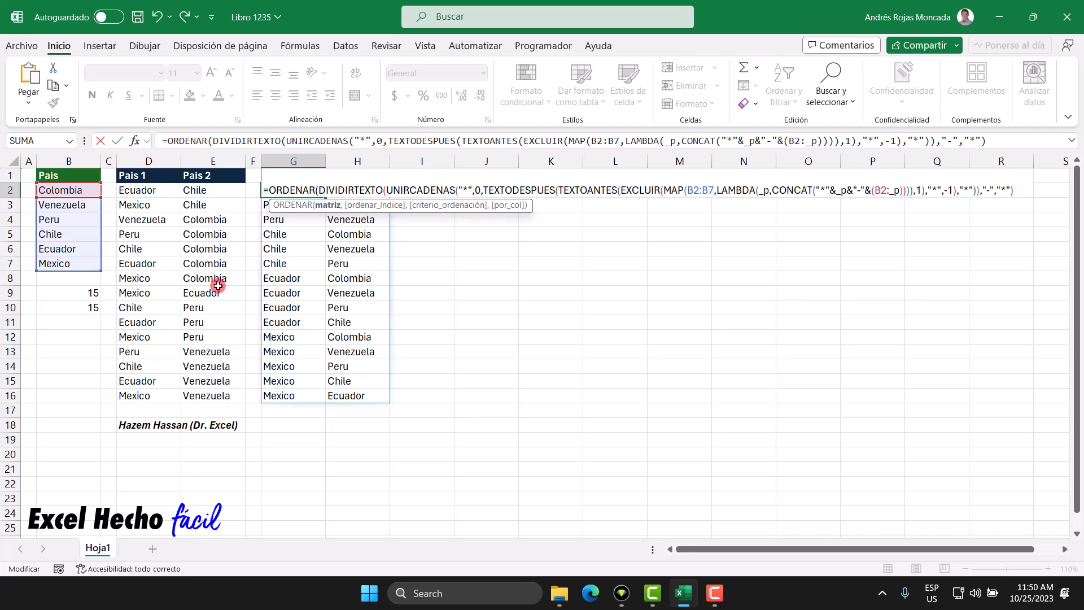
{"action": "left_click", "coordinate": [319, 205]}
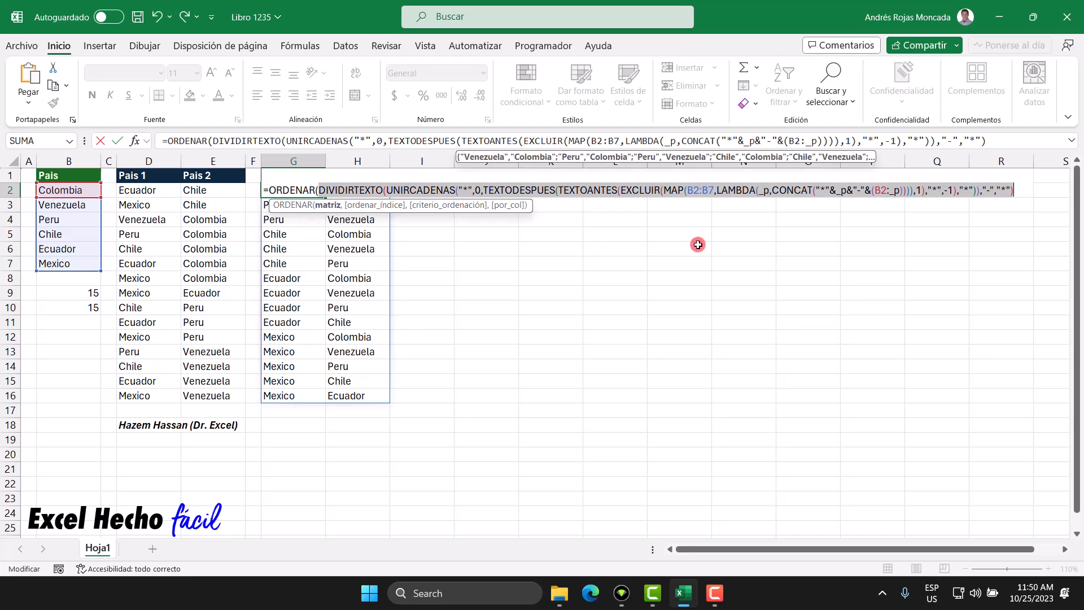
{"action": "left_click", "coordinate": [1007, 190]}
{"action": "type", "text": ",2"}
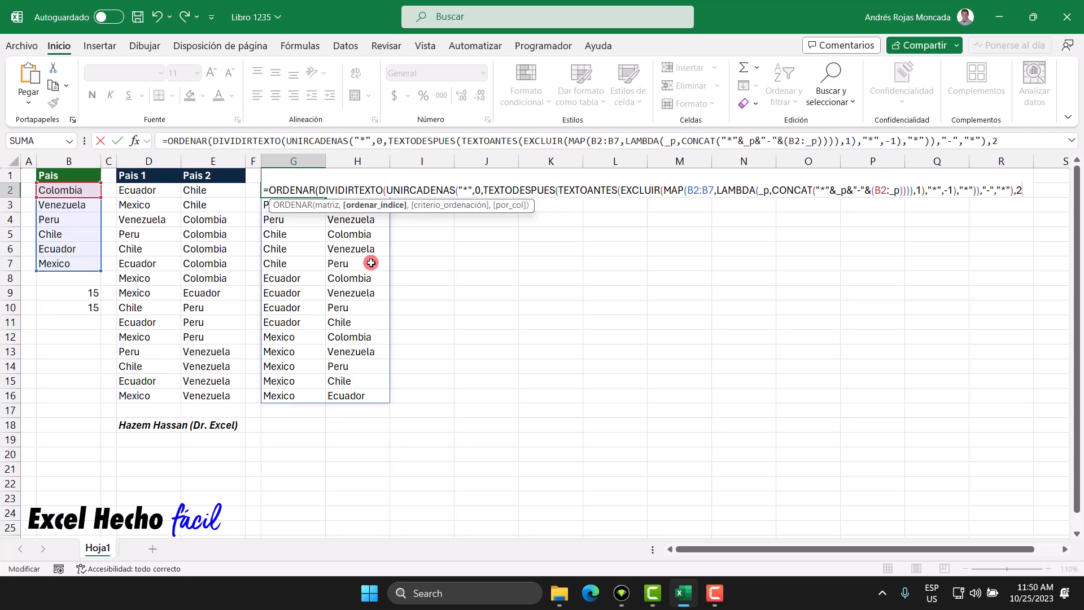
{"action": "type", "text": ")"}
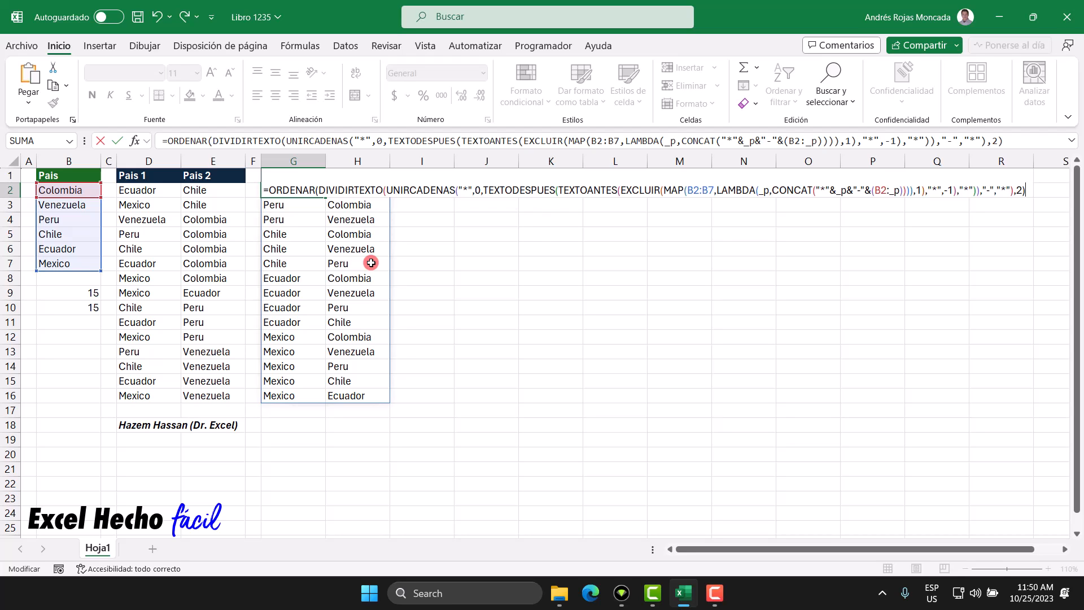
{"action": "key", "text": "Return"}
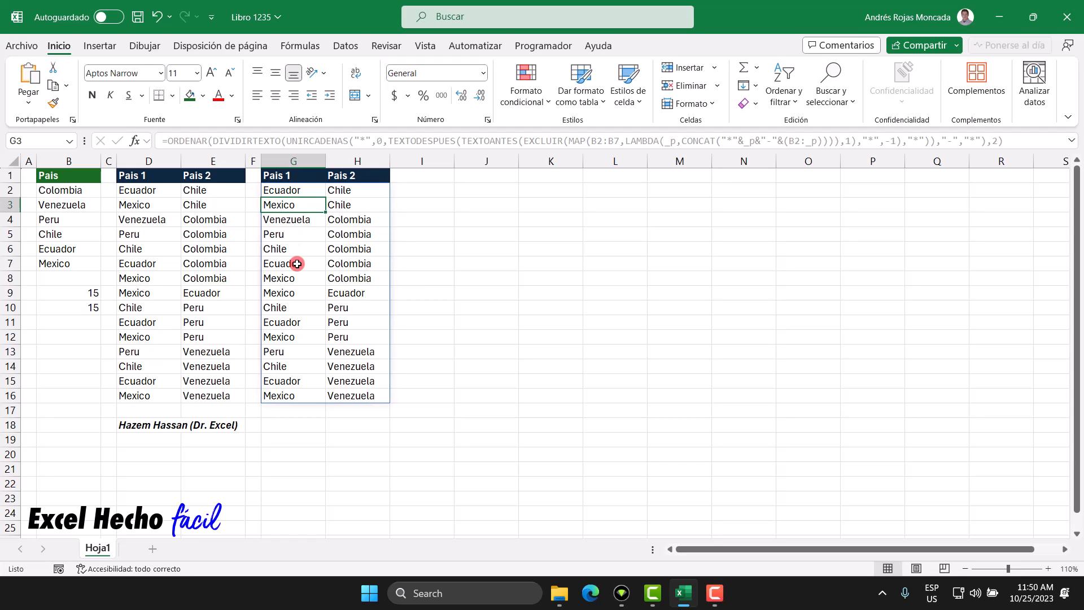
- Count the generated combinations in B12 with the formula =CONTARA(G2#)/2
{"action": "left_click", "coordinate": [83, 337]}
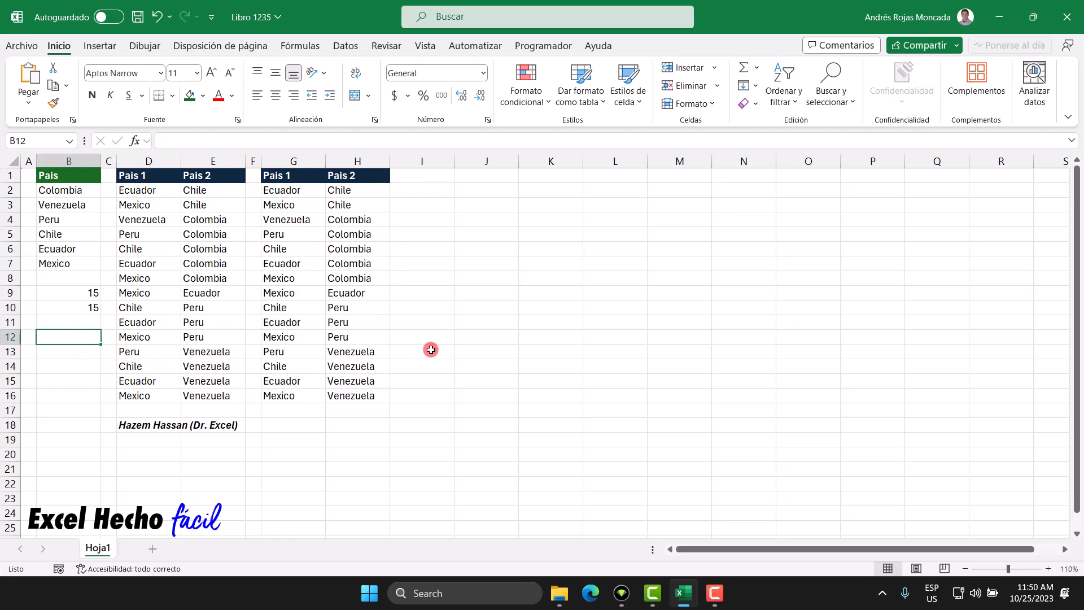
{"action": "type", "text": "=con"}
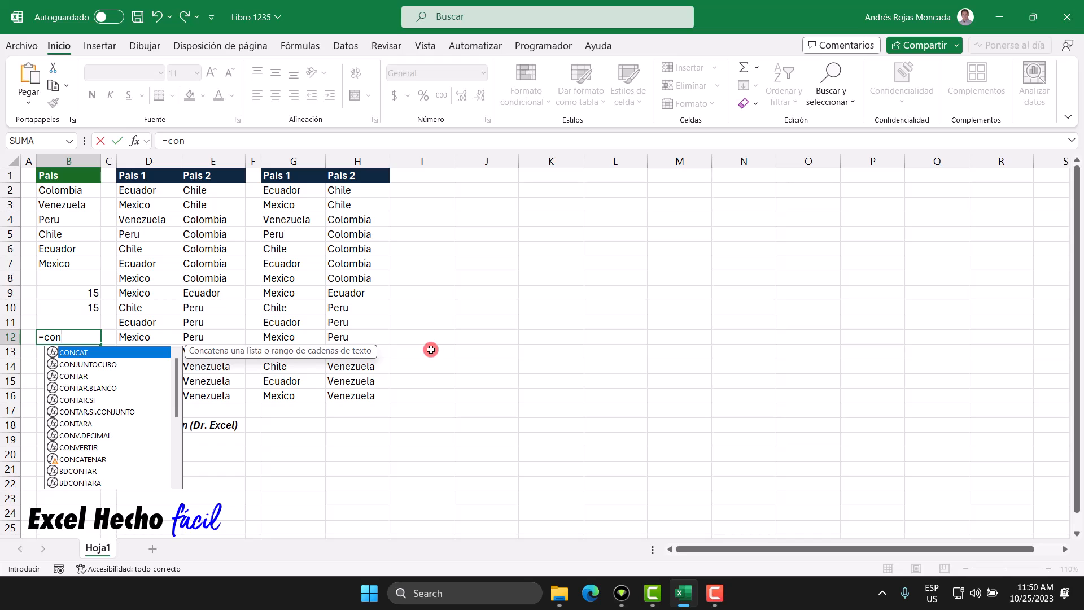
{"action": "key", "text": "Down"}
{"action": "key", "text": "Down"}
{"action": "key", "text": "Down"}
{"action": "key", "text": "Down"}
{"action": "key", "text": "Down"}
{"action": "key", "text": "Down"}
{"action": "key", "text": "Tab"}
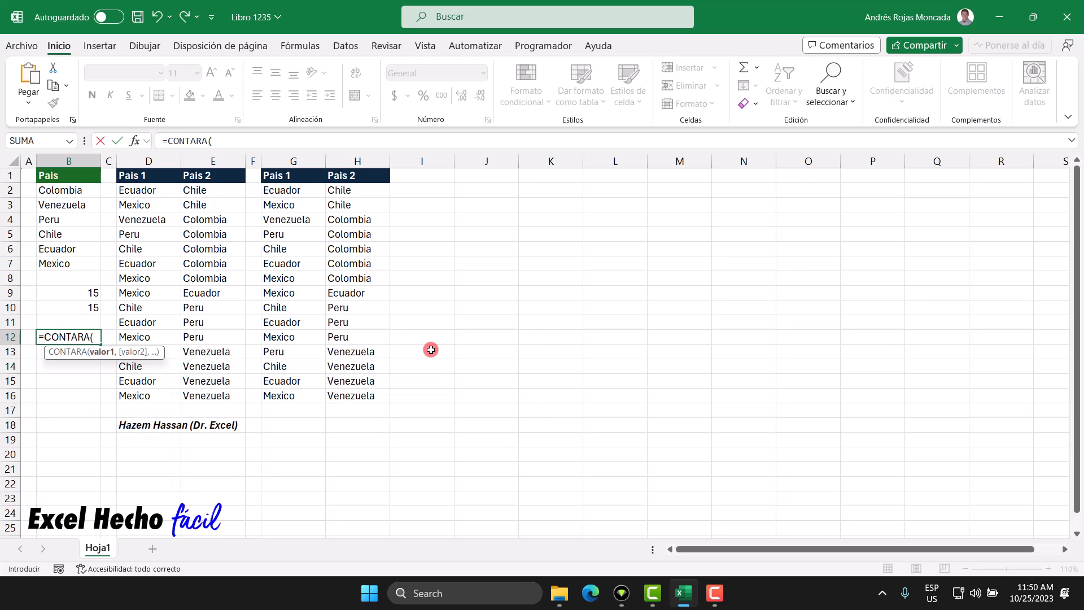
{"action": "left_click", "coordinate": [289, 192]}
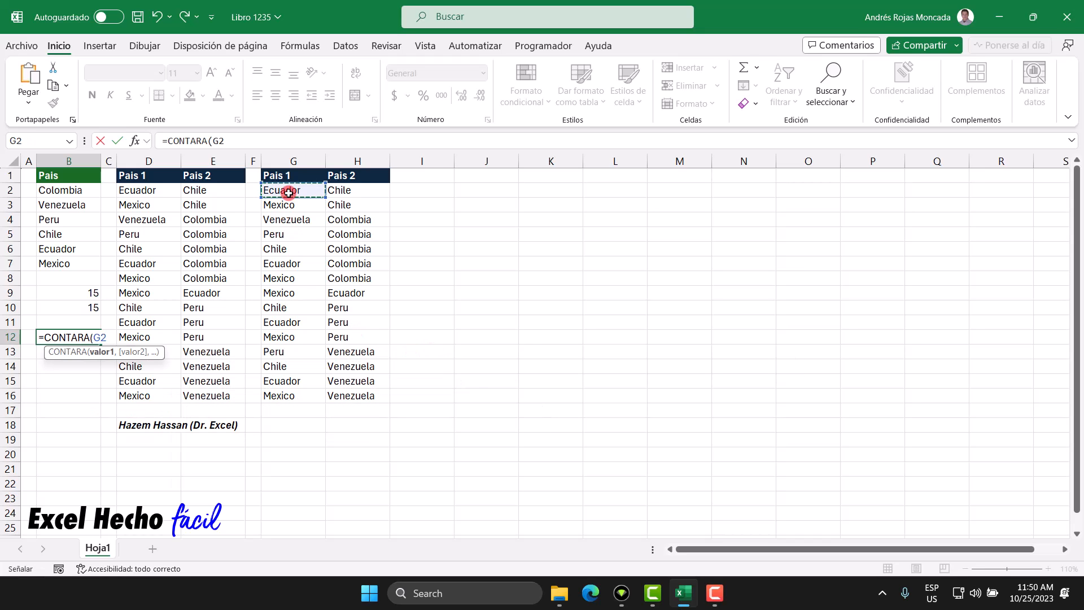
{"action": "type", "text": "#"}
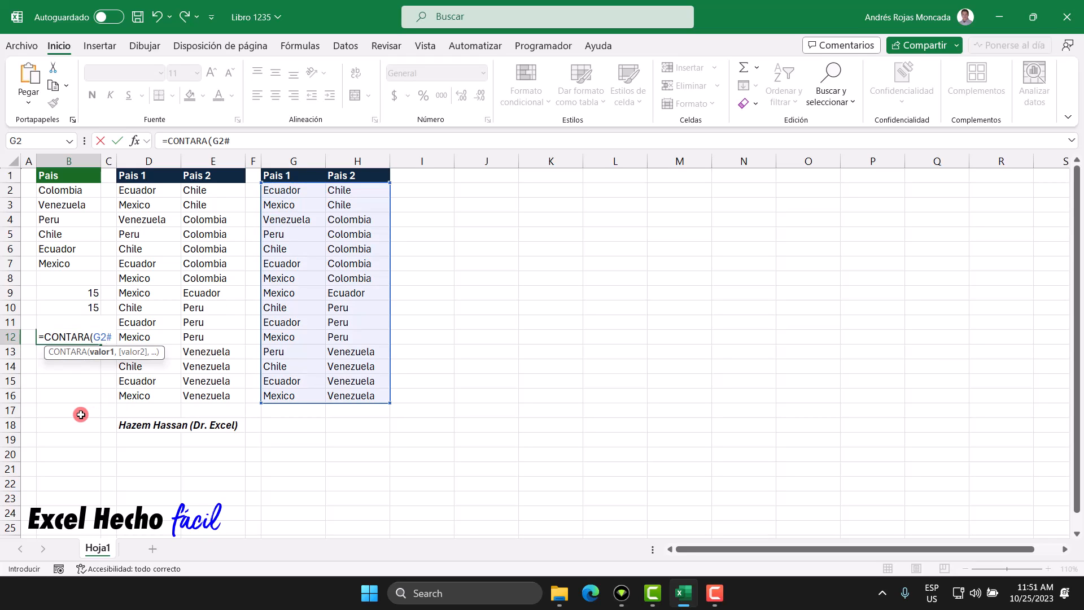
{"action": "type", "text": ")"}
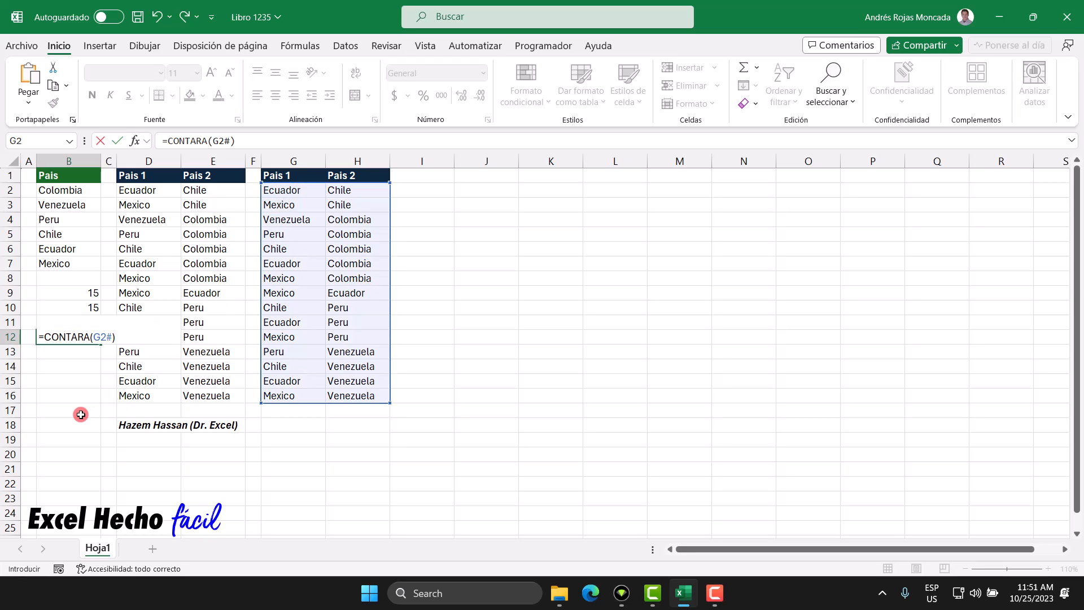
{"action": "type", "text": "/2"}
{"action": "key", "text": "Return"}
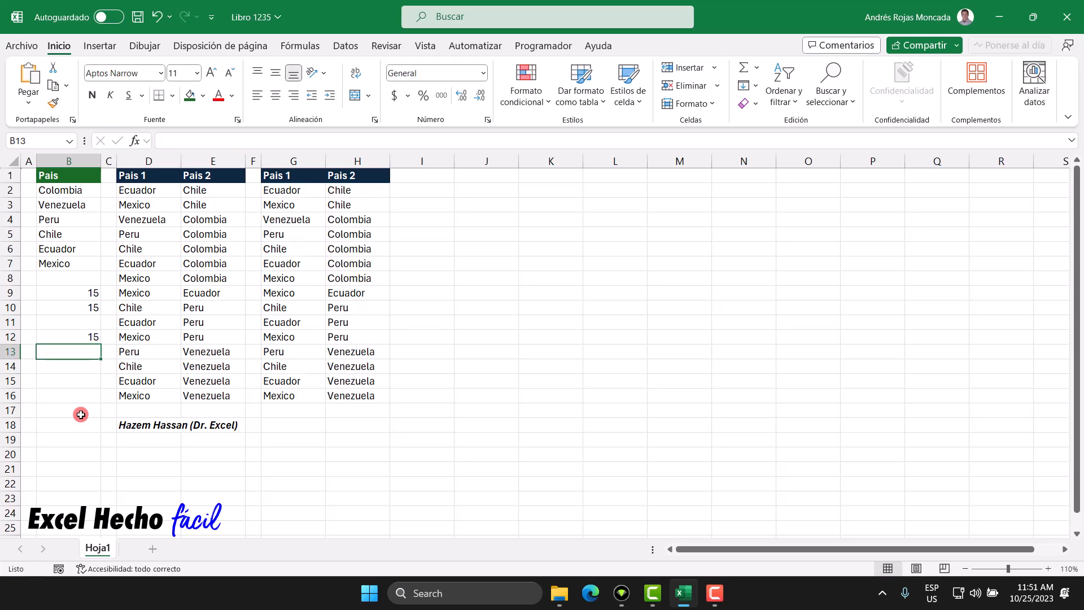
{"action": "left_click", "coordinate": [66, 340]}
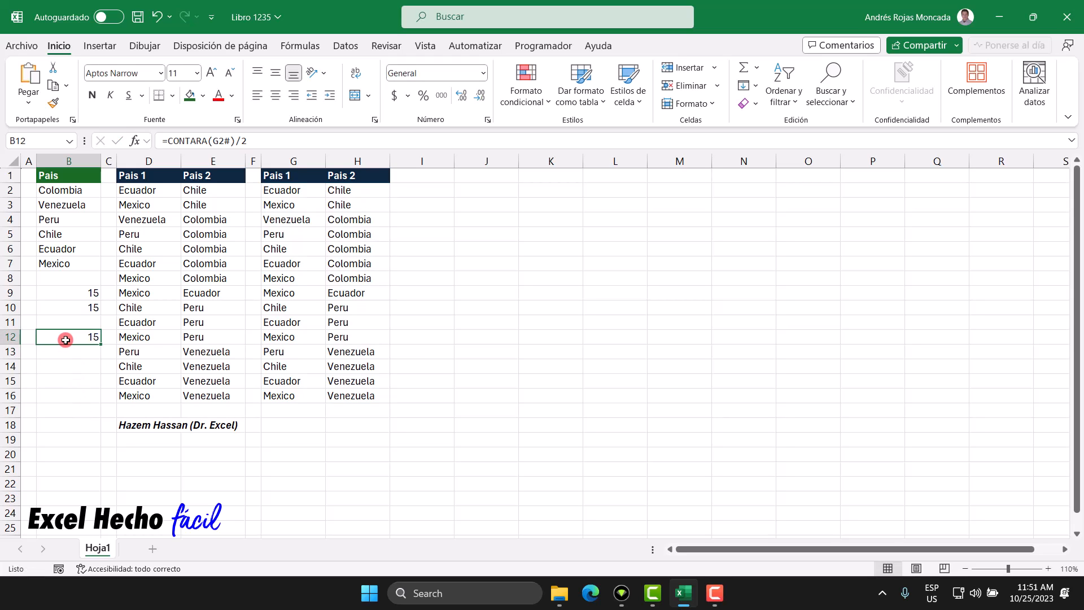
- Calculate the theoretical number of two-country combinations in B13 with the formula =COMBINAT(6,2)
{"action": "left_click", "coordinate": [66, 353]}
{"action": "type", "text": "="}
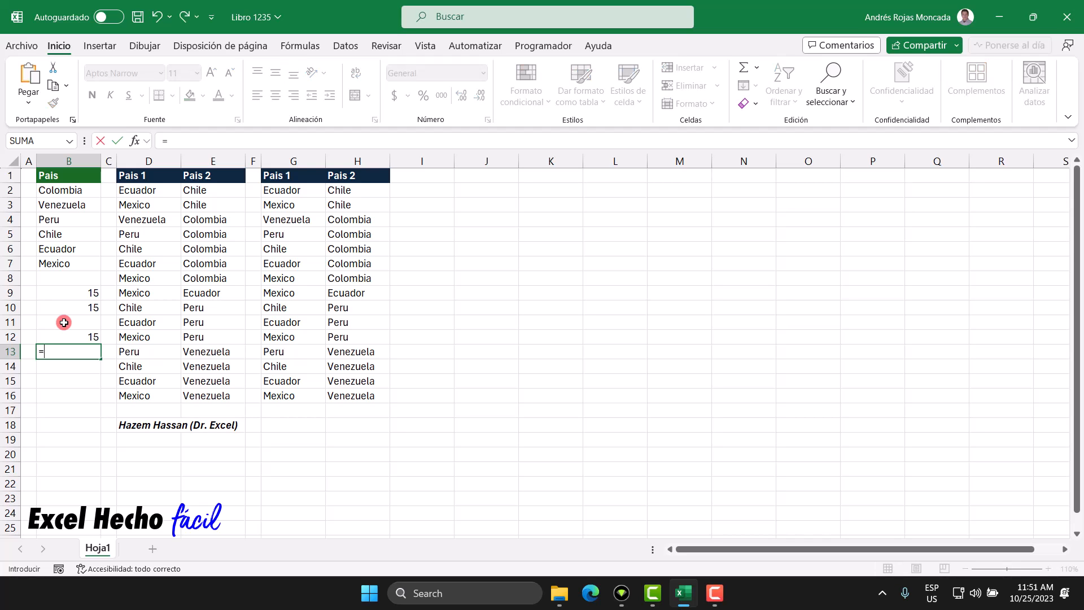
{"action": "type", "text": "com"}
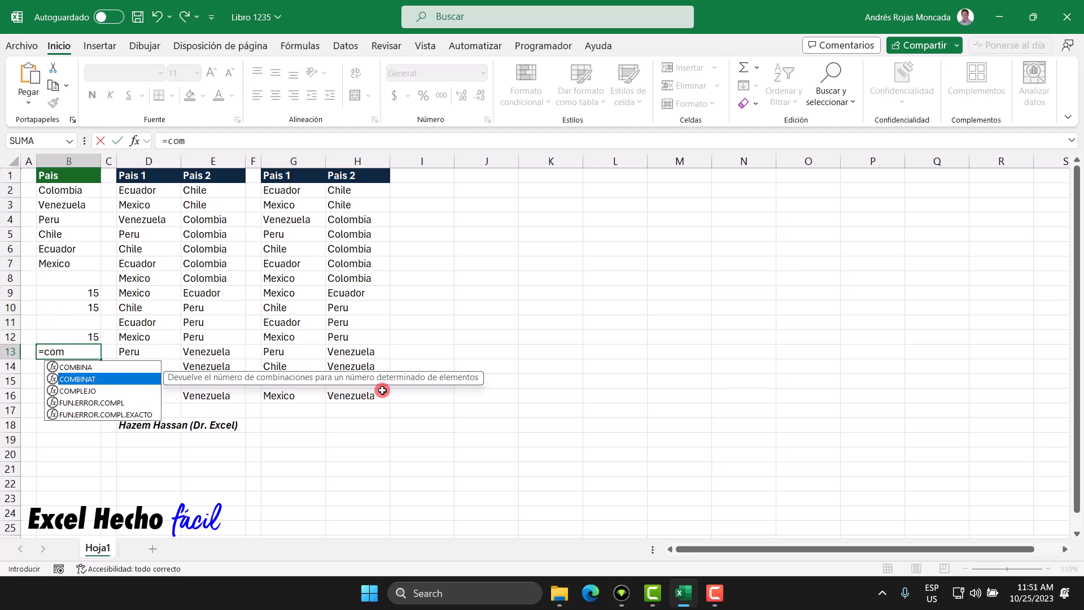
{"action": "key", "text": "Tab"}
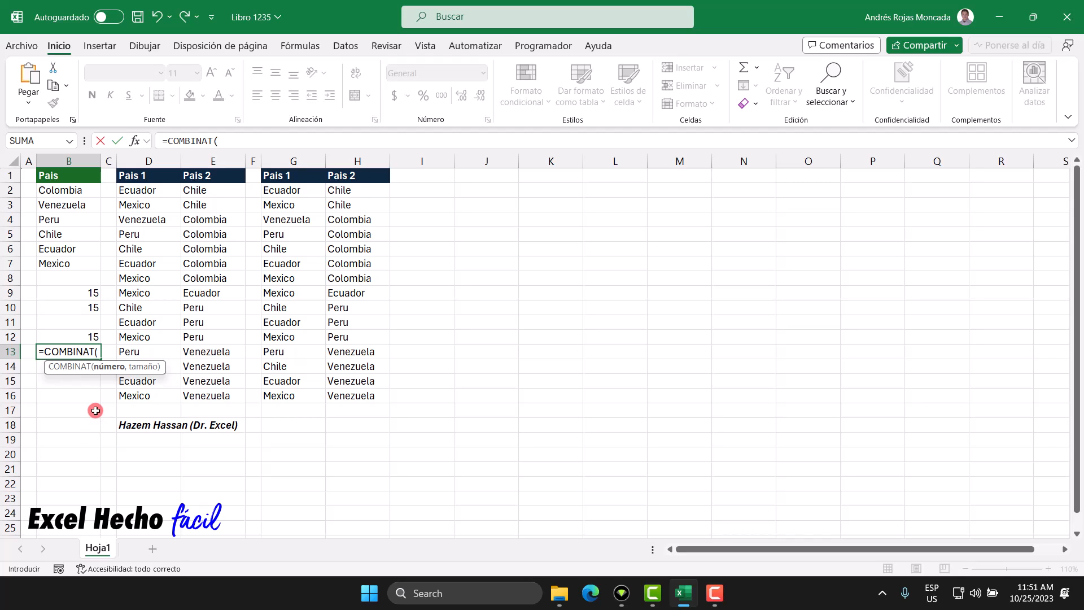
{"action": "type", "text": "6,"}
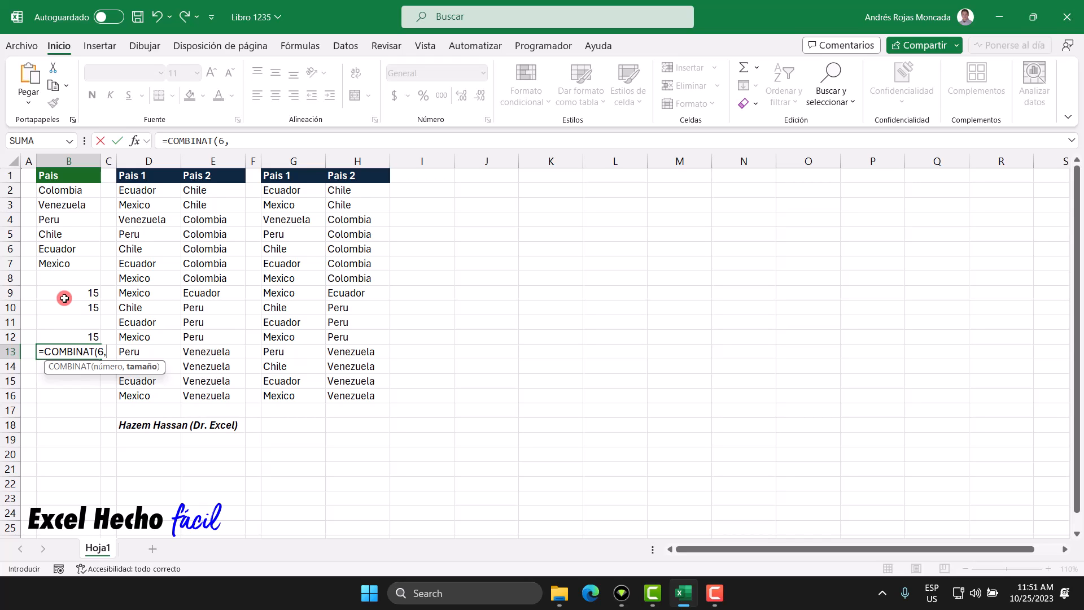
{"action": "type", "text": "2)"}
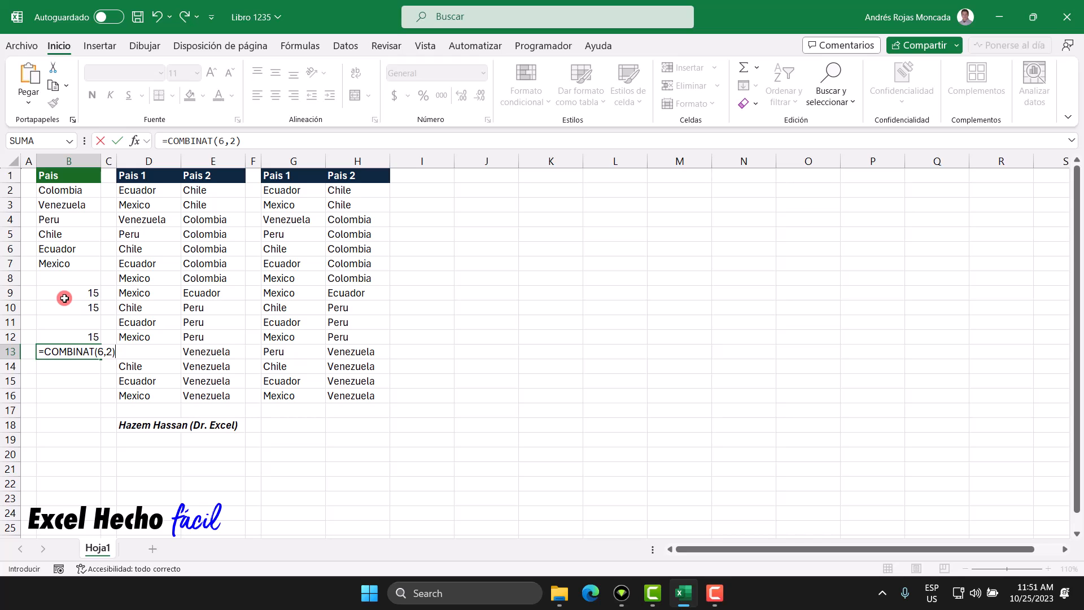
{"action": "key", "text": "Return"}
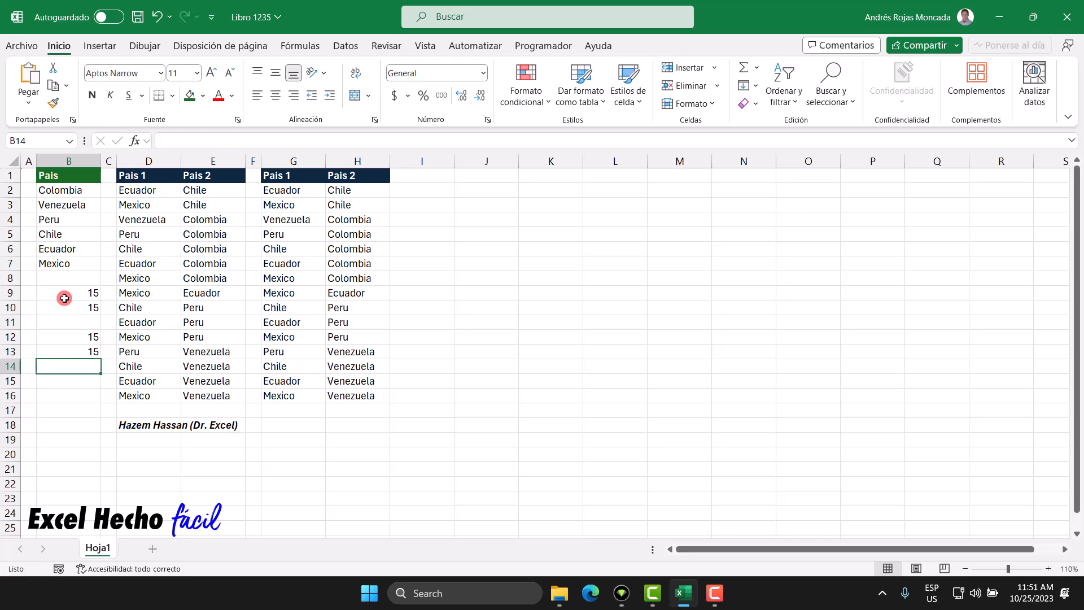
{"action": "left_click", "coordinate": [68, 352]}
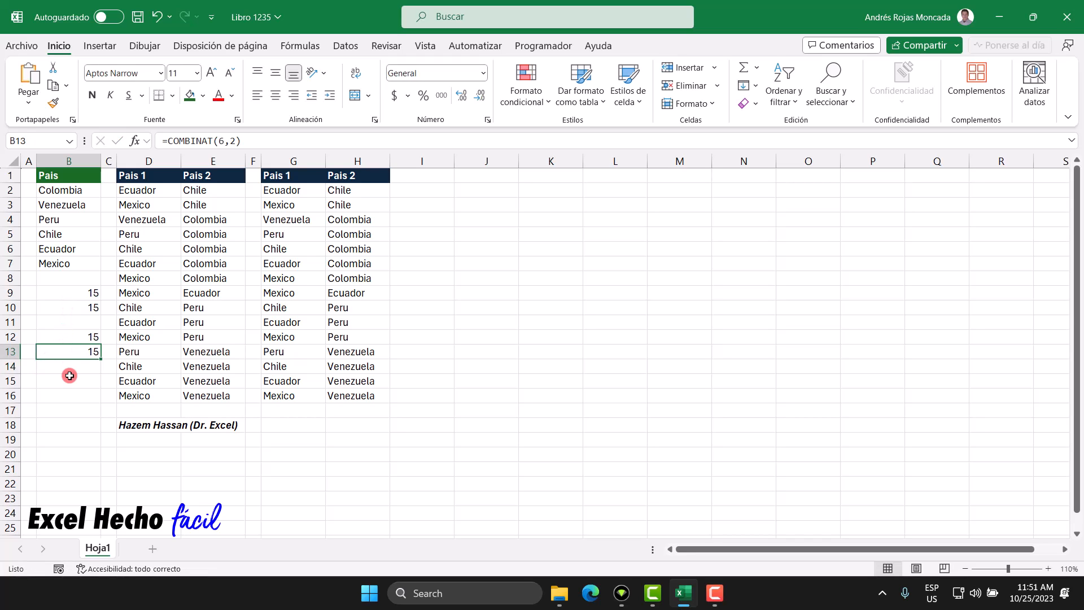
- Check Colombia's pairing with every other country in the Pais list against the Colombia rows of the G2 result
{"action": "left_click", "coordinate": [57, 191]}
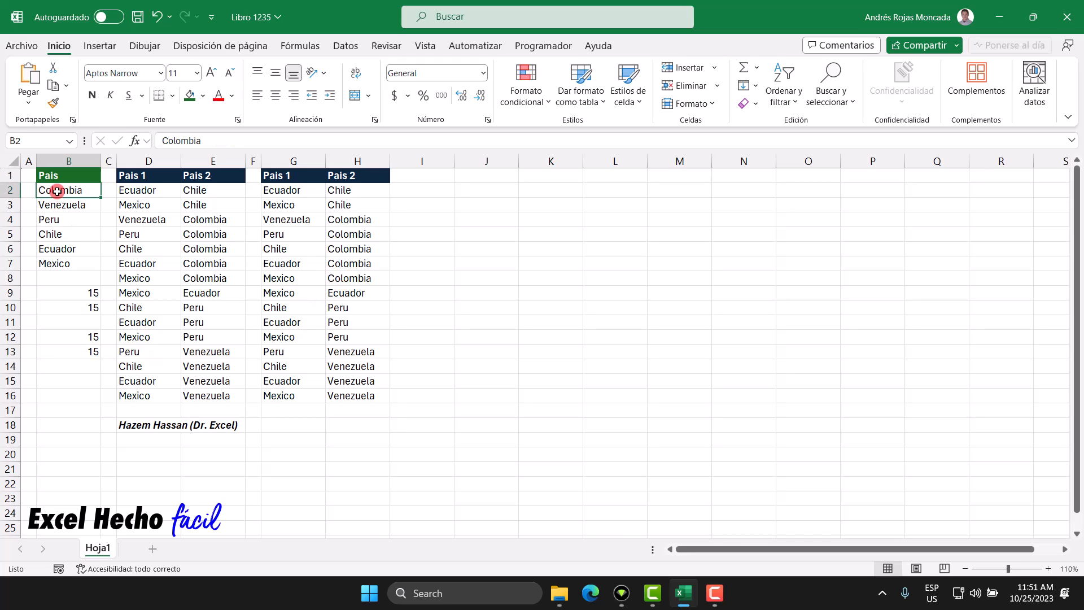
{"action": "left_click", "coordinate": [60, 204], "text": "ctrl"}
{"action": "left_click", "coordinate": [57, 193]}
{"action": "left_click", "coordinate": [59, 220], "text": "ctrl"}
{"action": "left_click", "coordinate": [62, 190]}
{"action": "left_click", "coordinate": [59, 235], "text": "ctrl"}
{"action": "left_click", "coordinate": [58, 189]}
{"action": "left_click", "coordinate": [60, 248], "text": "ctrl"}
{"action": "left_click", "coordinate": [61, 190]}
{"action": "left_click", "coordinate": [64, 260], "text": "ctrl"}
{"action": "left_click_drag", "start_coordinate": [300, 232], "coordinate": [297, 290]}
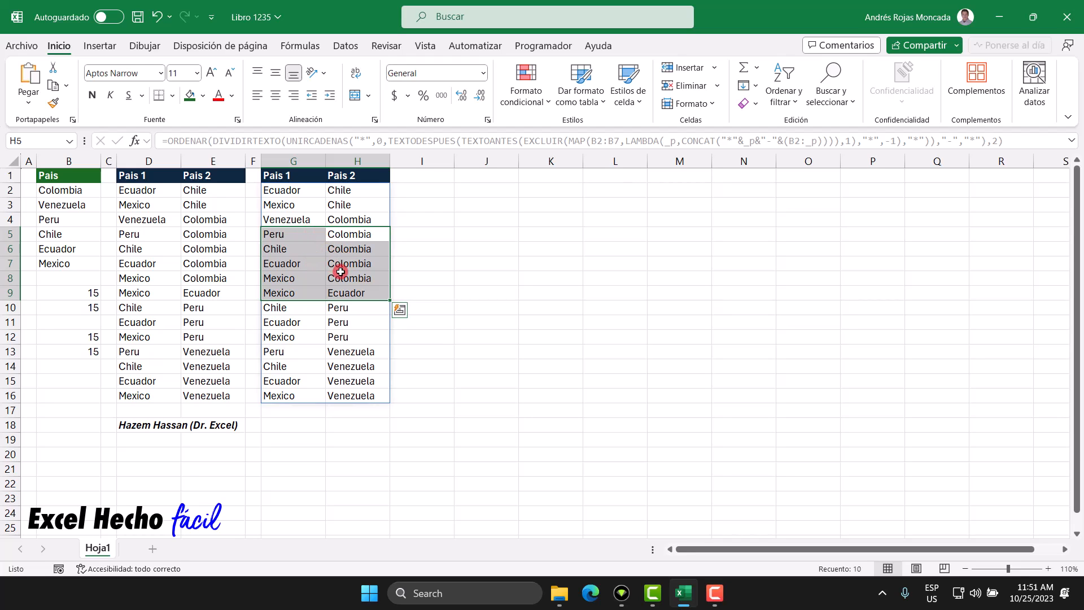
{"action": "left_click", "coordinate": [297, 221]}
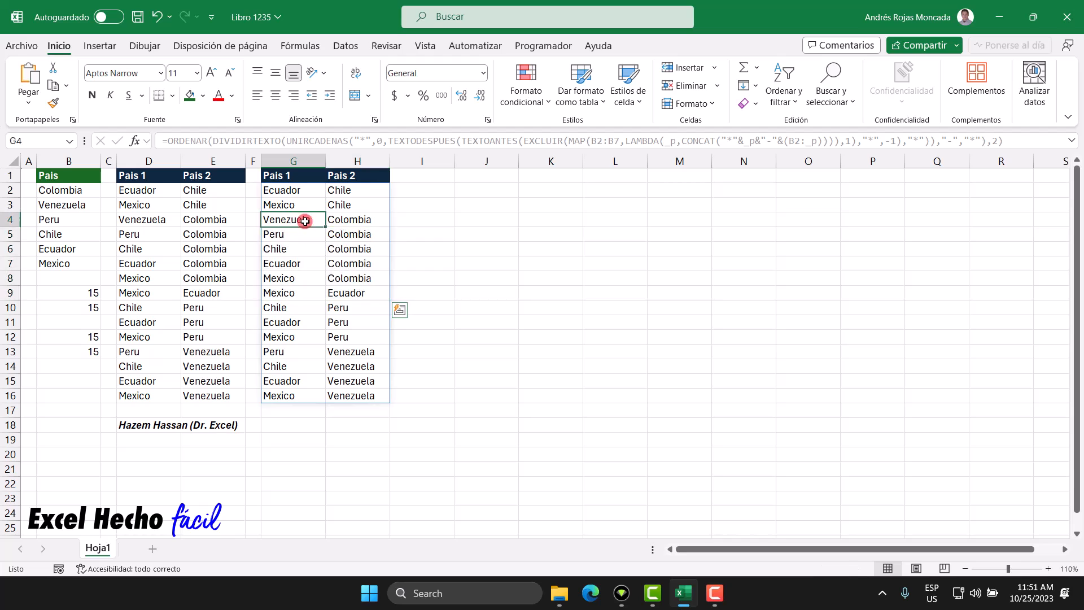
{"action": "left_click_drag", "start_coordinate": [298, 222], "coordinate": [351, 273]}
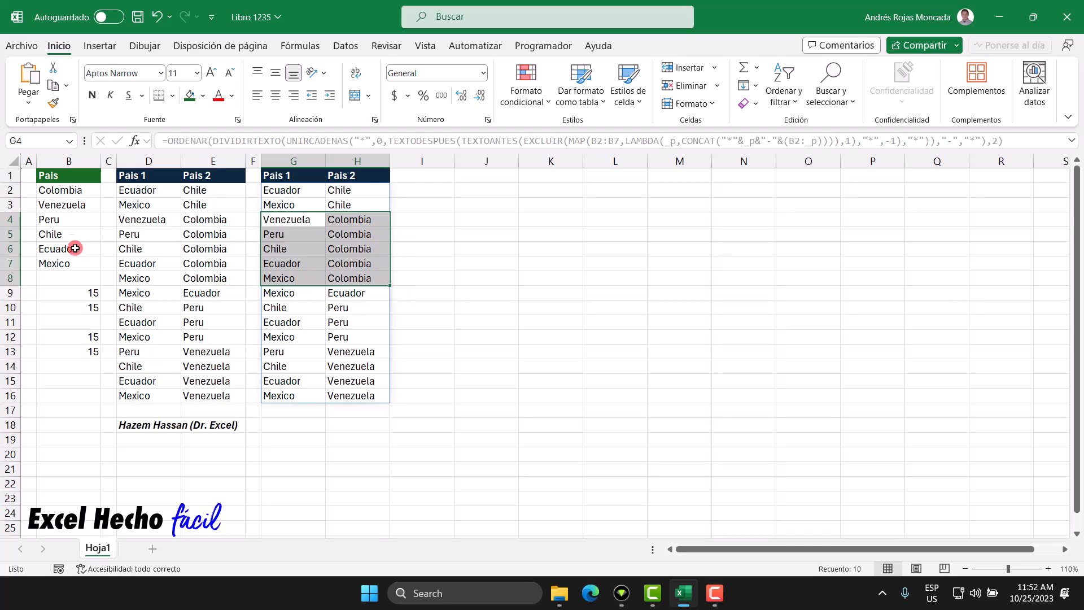
- Check the pairs containing Venezuela and those containing Peru in the two-column G2 result
{"action": "left_click", "coordinate": [70, 207]}
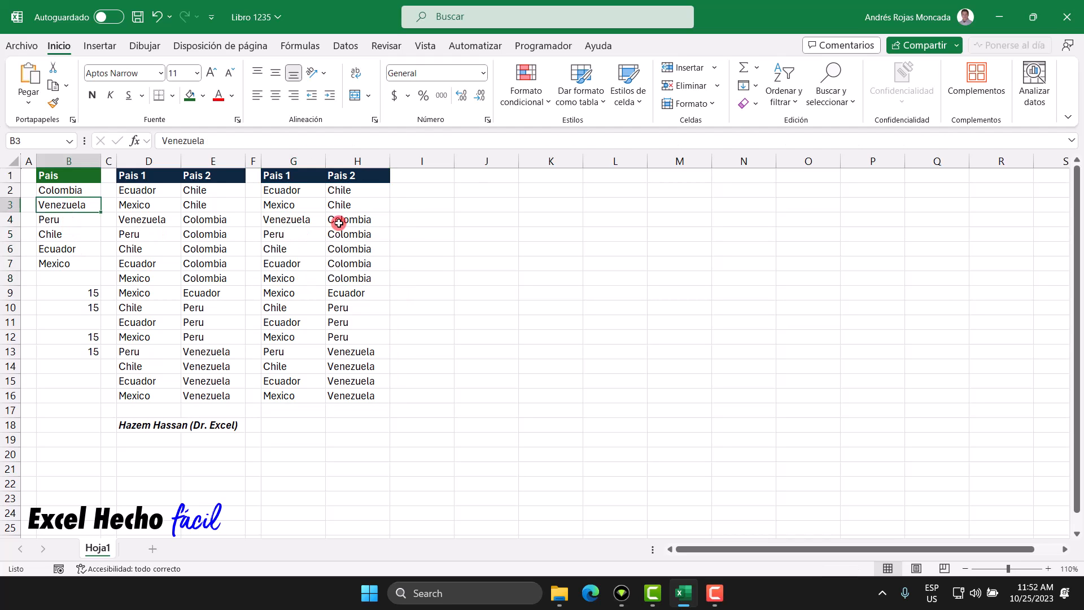
{"action": "left_click_drag", "start_coordinate": [337, 220], "coordinate": [310, 219]}
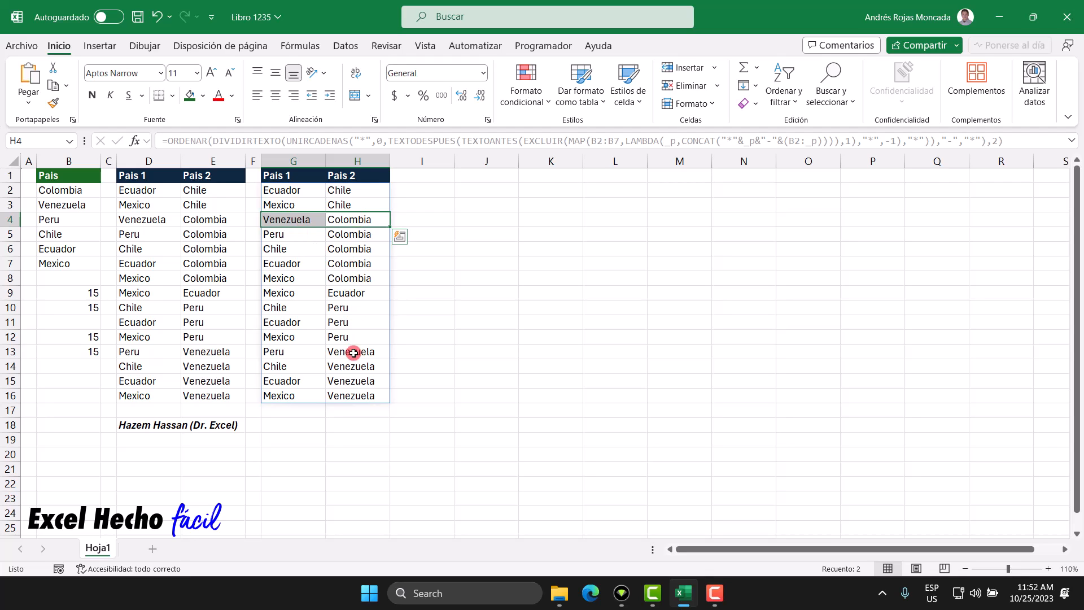
{"action": "left_click_drag", "start_coordinate": [351, 353], "coordinate": [284, 397]}
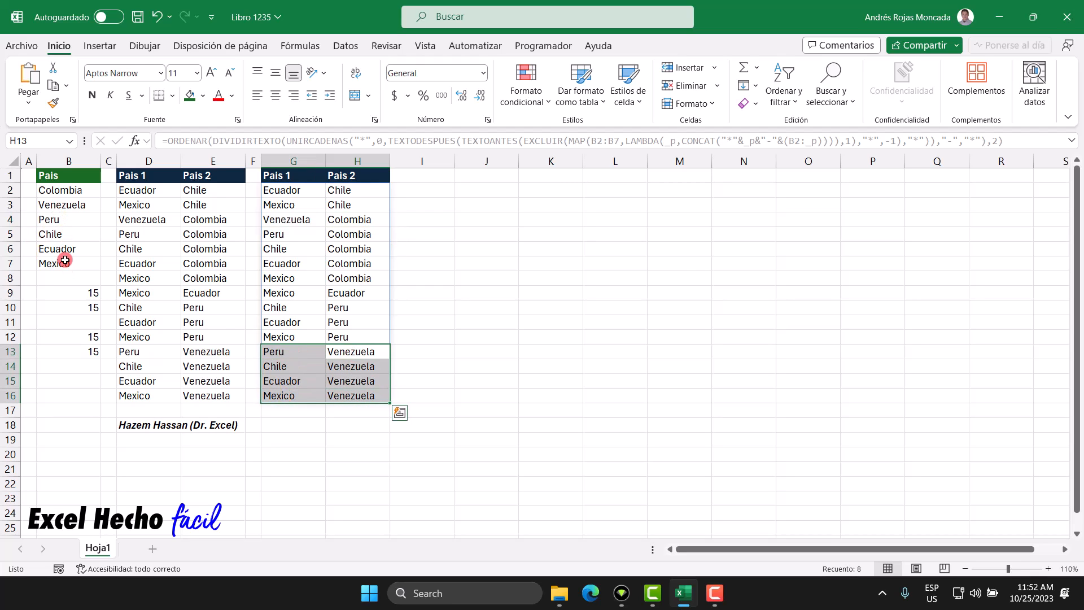
{"action": "left_click", "coordinate": [80, 220]}
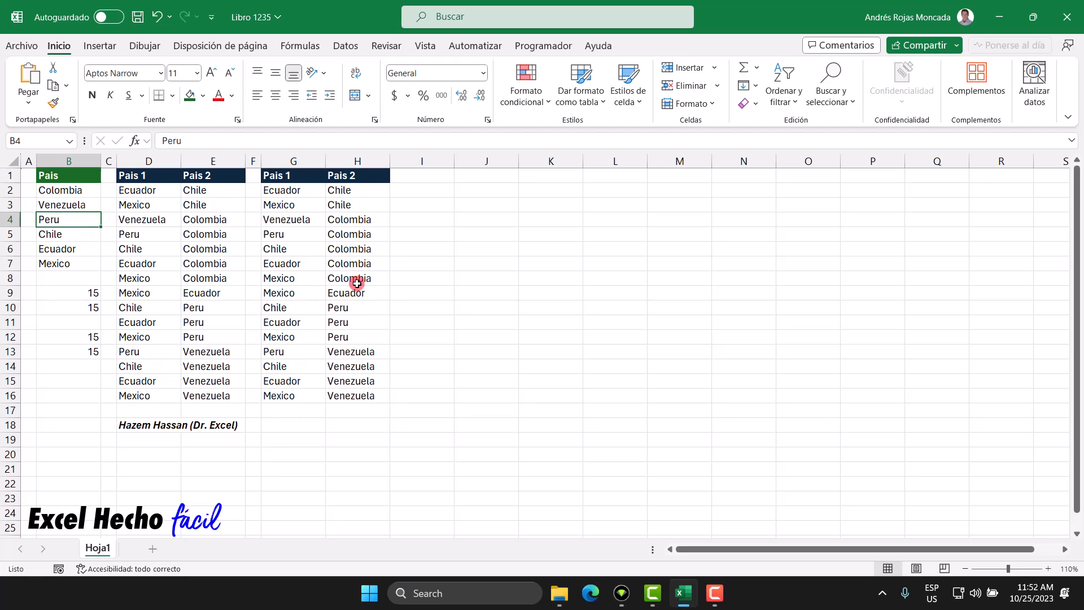
{"action": "left_click", "coordinate": [348, 306]}
{"action": "left_click_drag", "start_coordinate": [348, 306], "coordinate": [285, 337]}
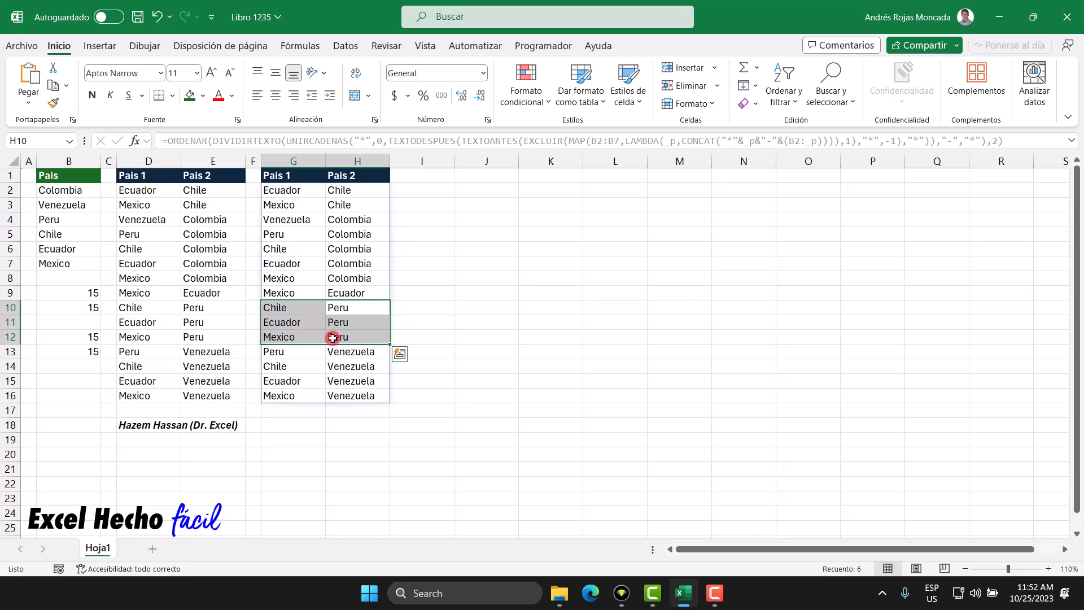
{"action": "left_click_drag", "start_coordinate": [295, 351], "coordinate": [340, 354]}
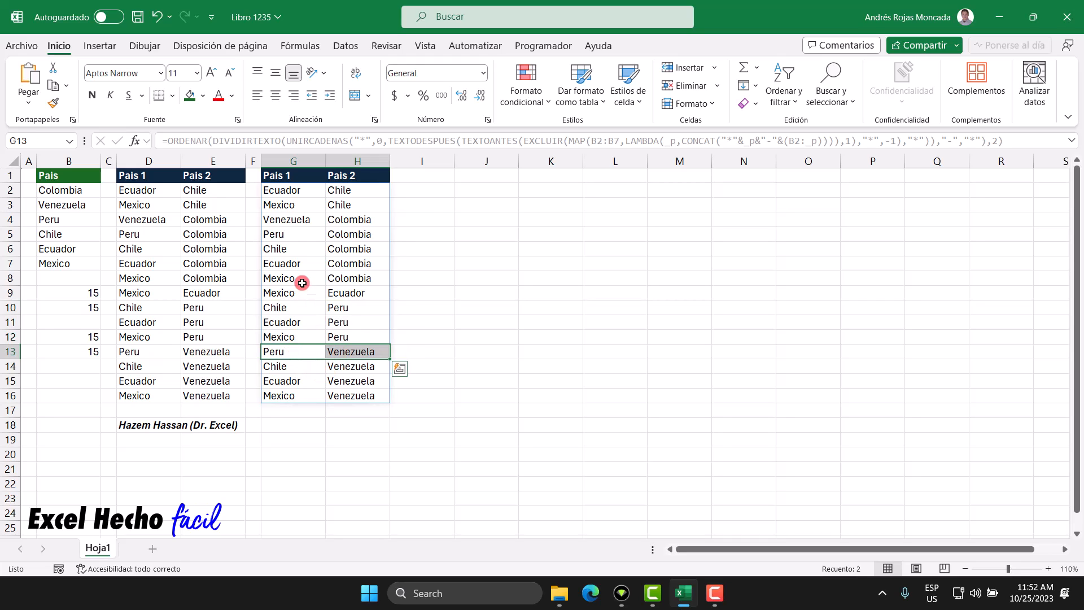
{"action": "left_click_drag", "start_coordinate": [296, 234], "coordinate": [331, 236]}
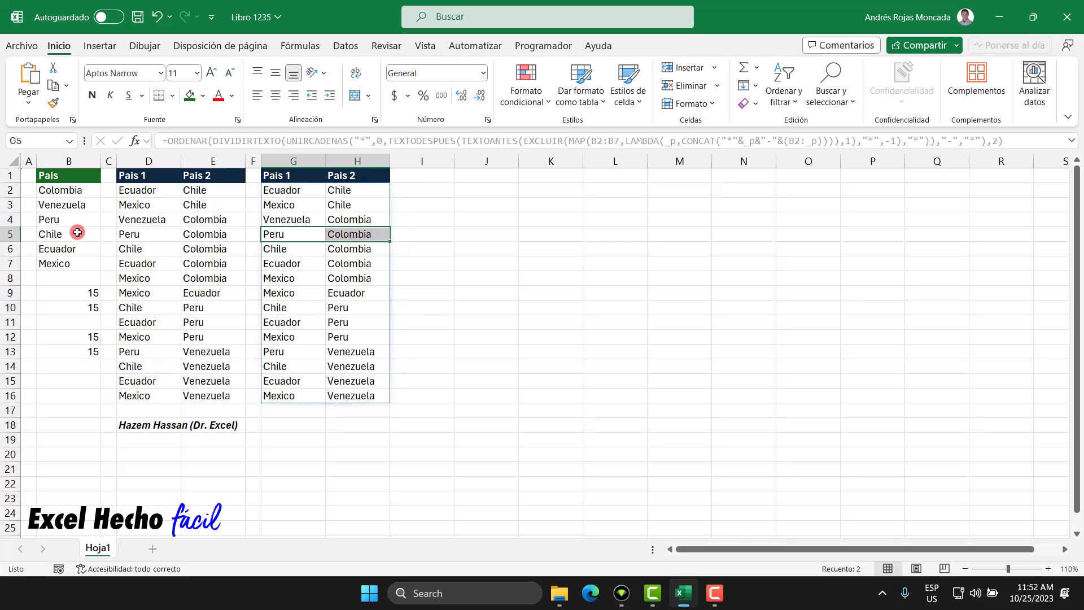
- Check Chile's pairs with Ecuador, Mexico, Peru, Colombia and Venezuela in the G2 result
{"action": "left_click", "coordinate": [308, 191]}
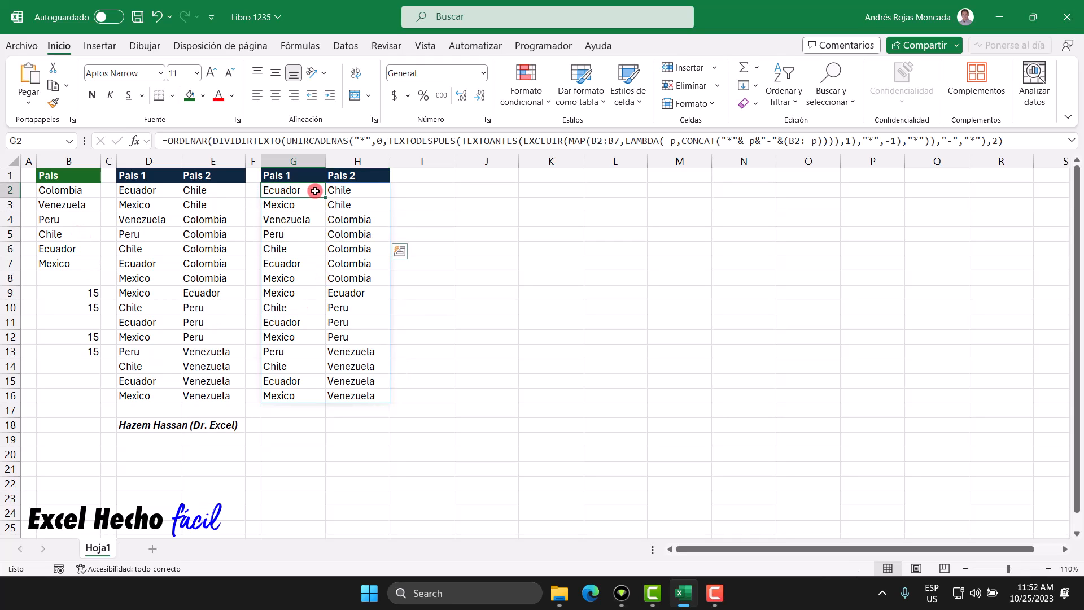
{"action": "left_click_drag", "start_coordinate": [308, 191], "coordinate": [333, 204]}
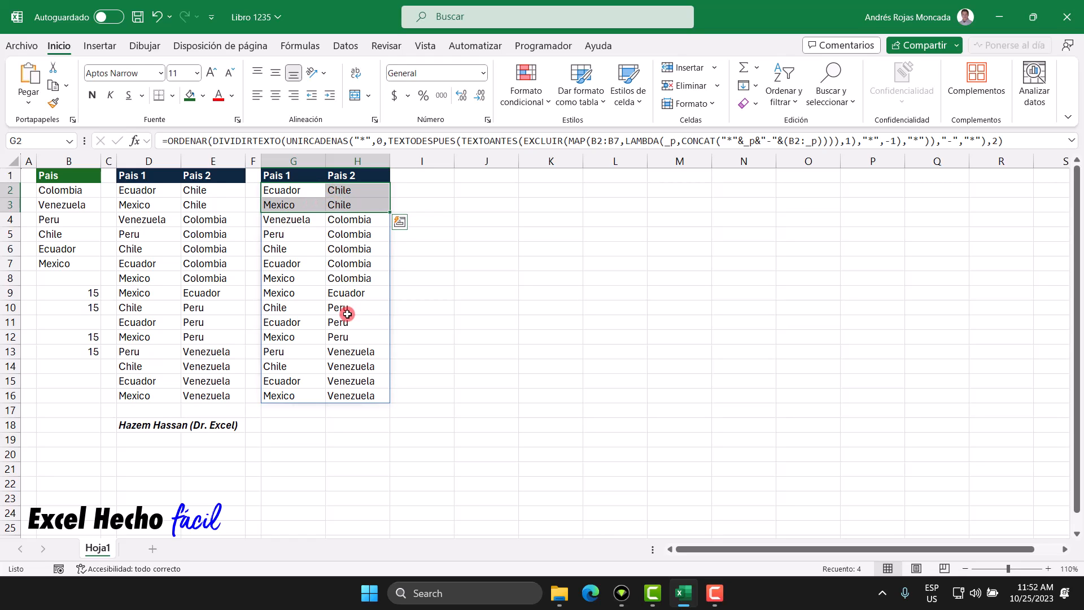
{"action": "left_click_drag", "start_coordinate": [308, 310], "coordinate": [326, 307]}
{"action": "left_click_drag", "start_coordinate": [301, 251], "coordinate": [332, 253]}
{"action": "left_click_drag", "start_coordinate": [315, 367], "coordinate": [345, 364]}
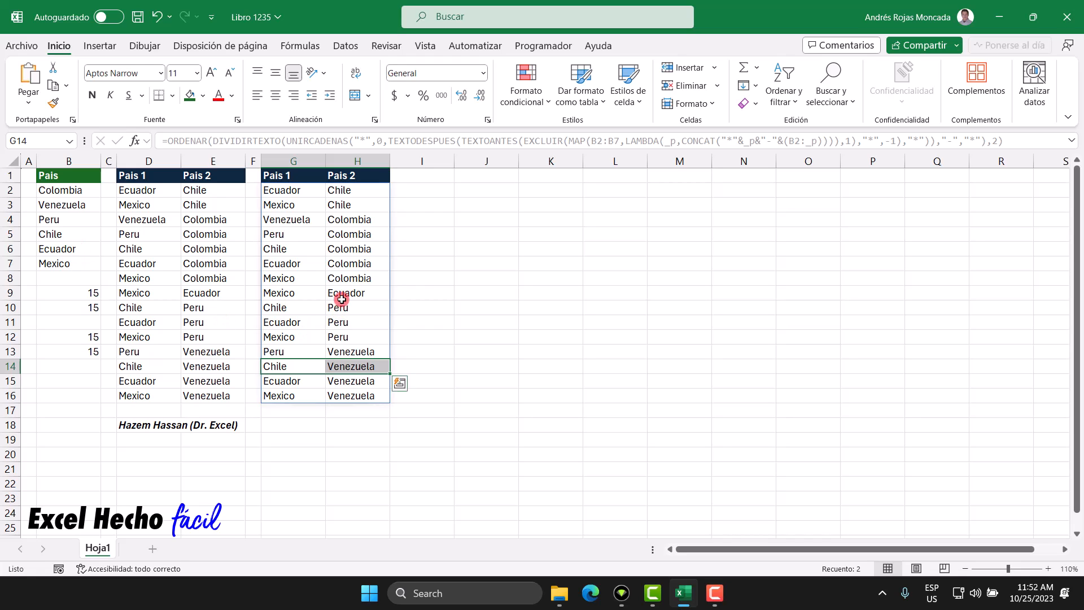
- Check Ecuador's pairs with Mexico, Colombia, Venezuela, Peru and Chile in the G2 result
{"action": "left_click_drag", "start_coordinate": [339, 295], "coordinate": [308, 292]}
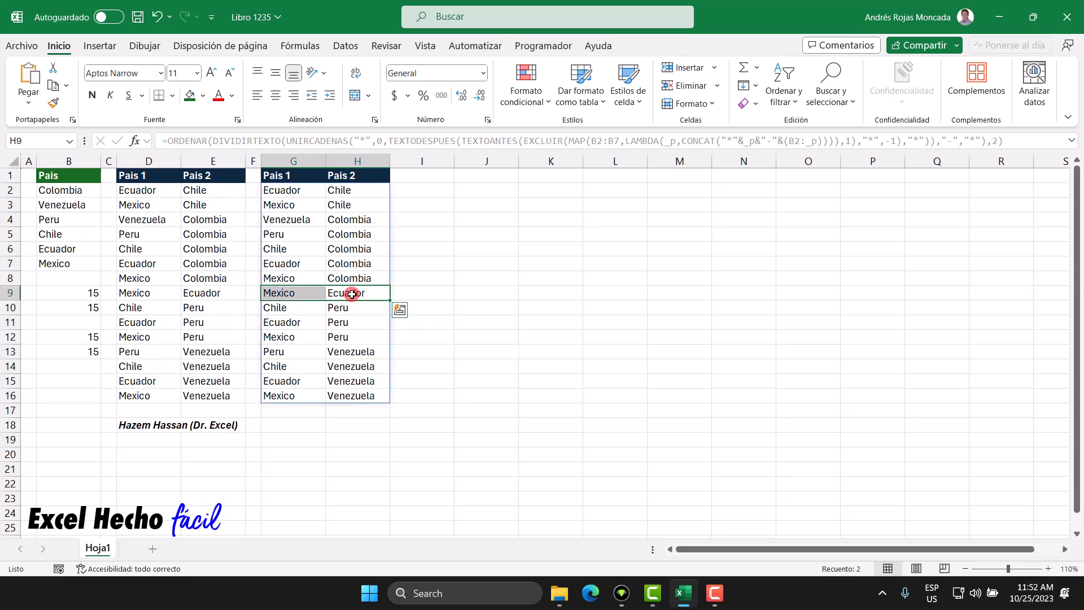
{"action": "left_click", "coordinate": [351, 292]}
{"action": "left_click_drag", "start_coordinate": [296, 264], "coordinate": [331, 264]}
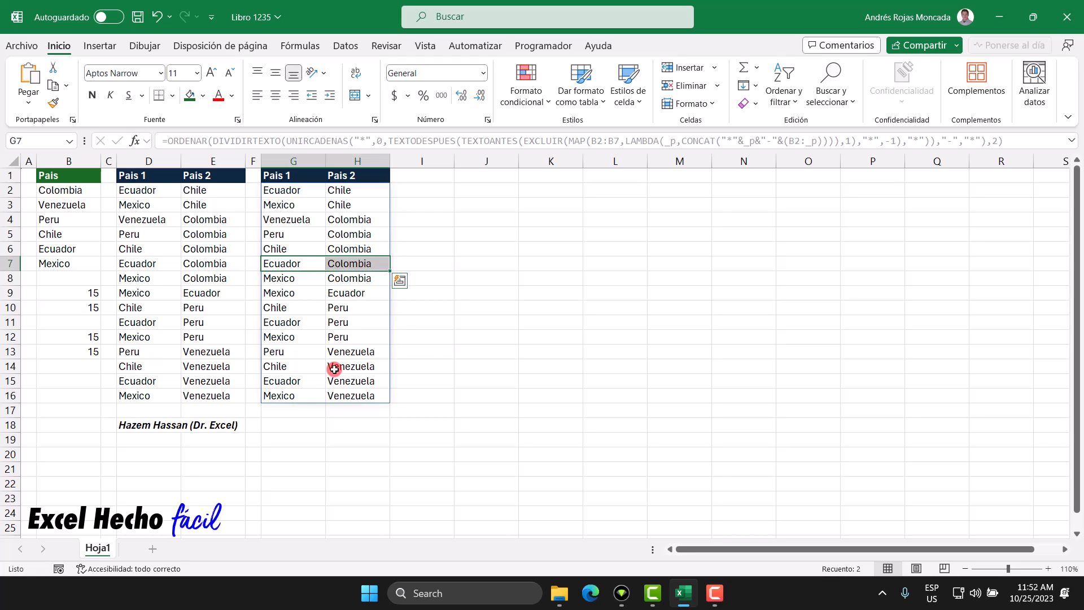
{"action": "left_click_drag", "start_coordinate": [303, 380], "coordinate": [332, 380]}
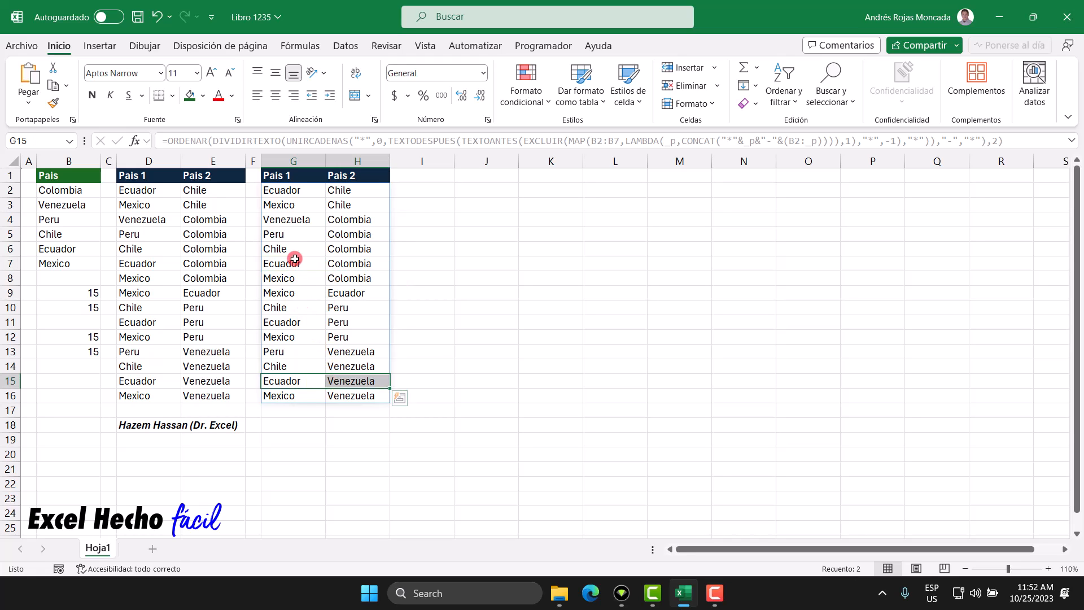
{"action": "left_click_drag", "start_coordinate": [290, 322], "coordinate": [337, 325]}
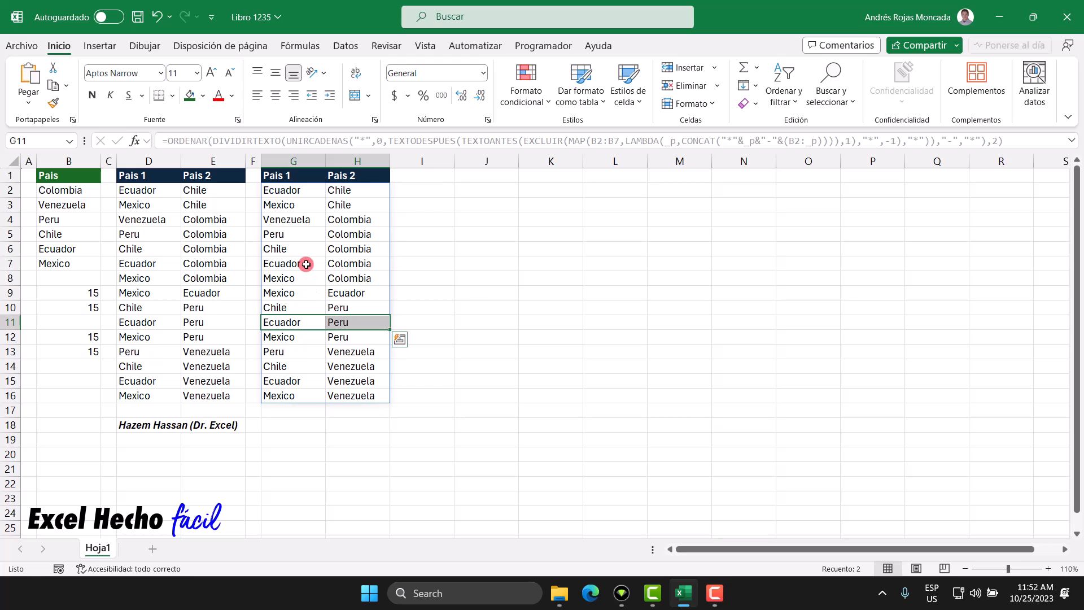
{"action": "left_click_drag", "start_coordinate": [303, 194], "coordinate": [333, 193]}
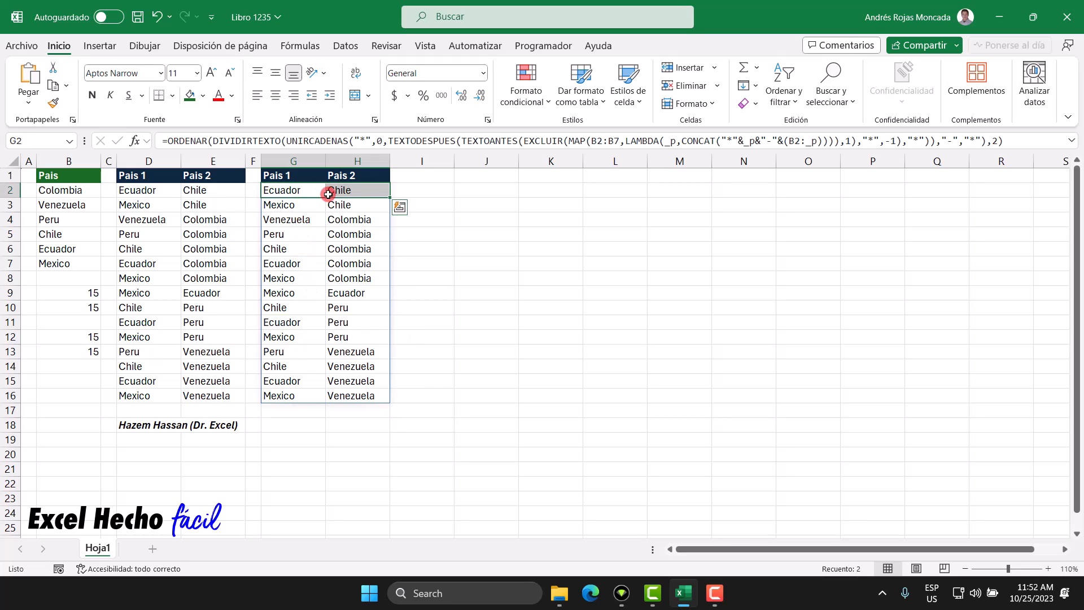
- Check Mexico's pairs with Colombia, Venezuela, Peru, Chile and Ecuador in the two-column G2 result
{"action": "left_click", "coordinate": [75, 263]}
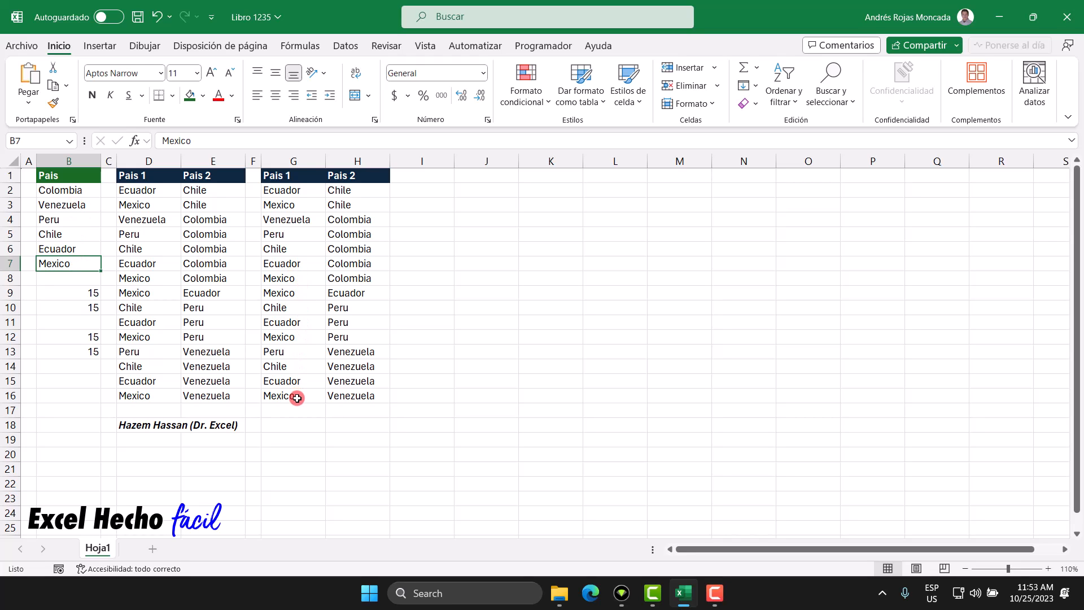
{"action": "left_click_drag", "start_coordinate": [292, 279], "coordinate": [328, 274]}
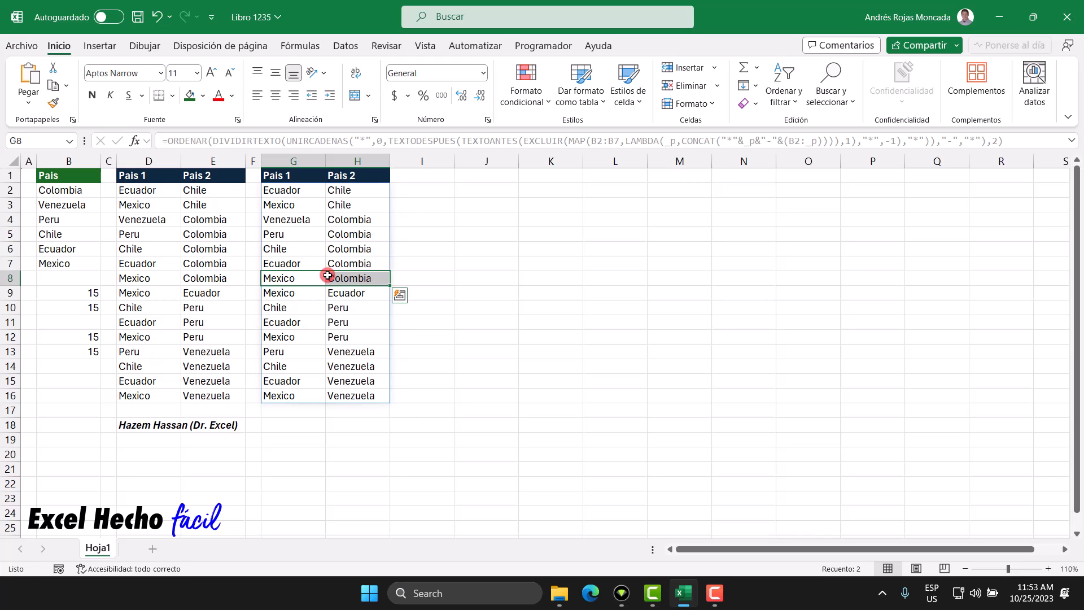
{"action": "left_click_drag", "start_coordinate": [296, 395], "coordinate": [345, 396]}
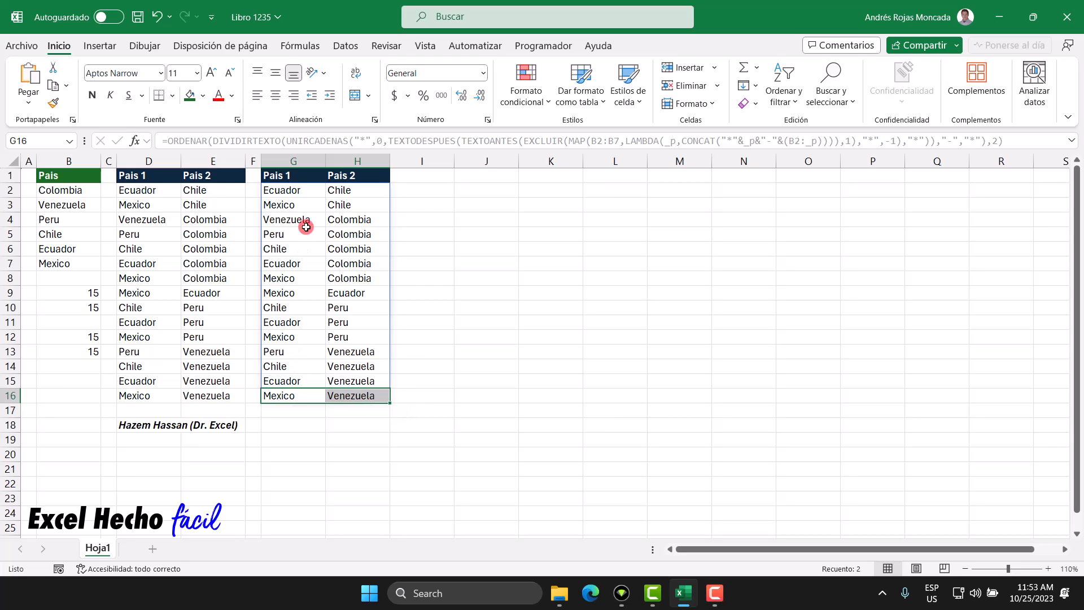
{"action": "left_click_drag", "start_coordinate": [305, 336], "coordinate": [352, 342]}
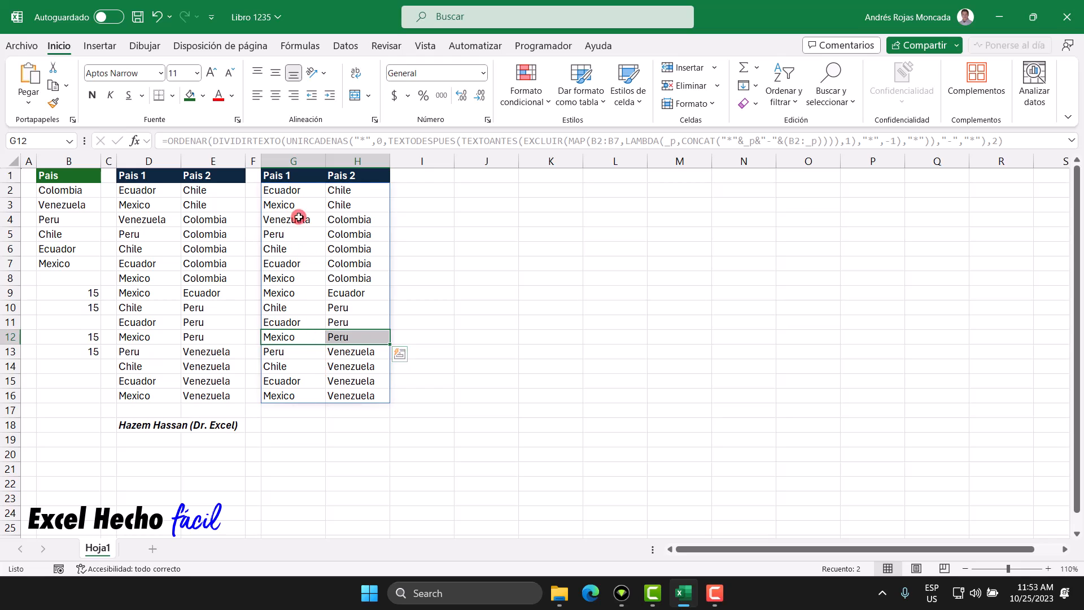
{"action": "left_click_drag", "start_coordinate": [296, 204], "coordinate": [327, 209]}
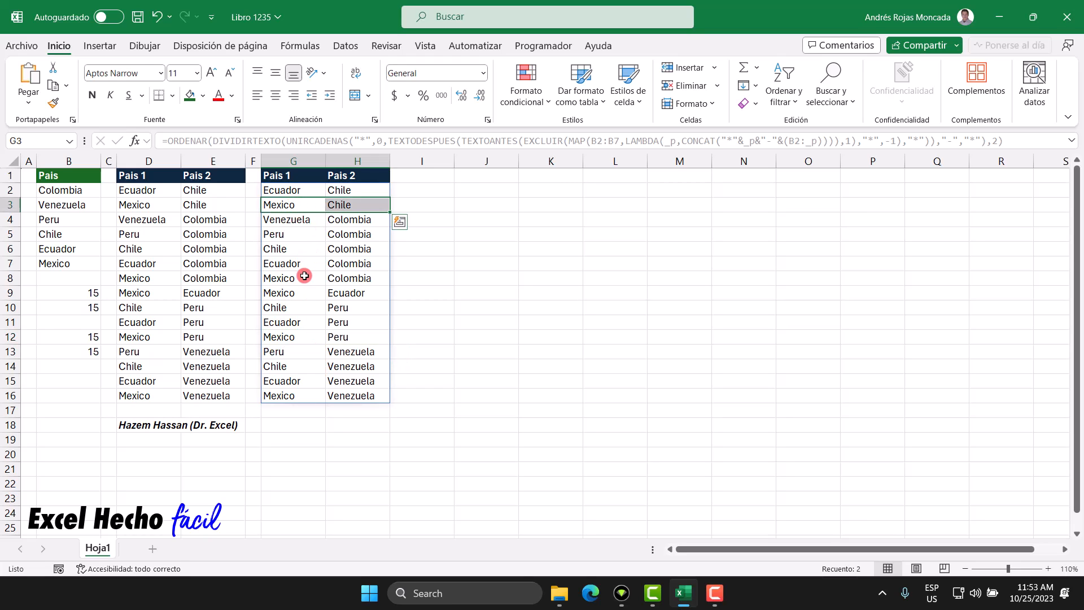
{"action": "left_click_drag", "start_coordinate": [286, 293], "coordinate": [336, 293]}
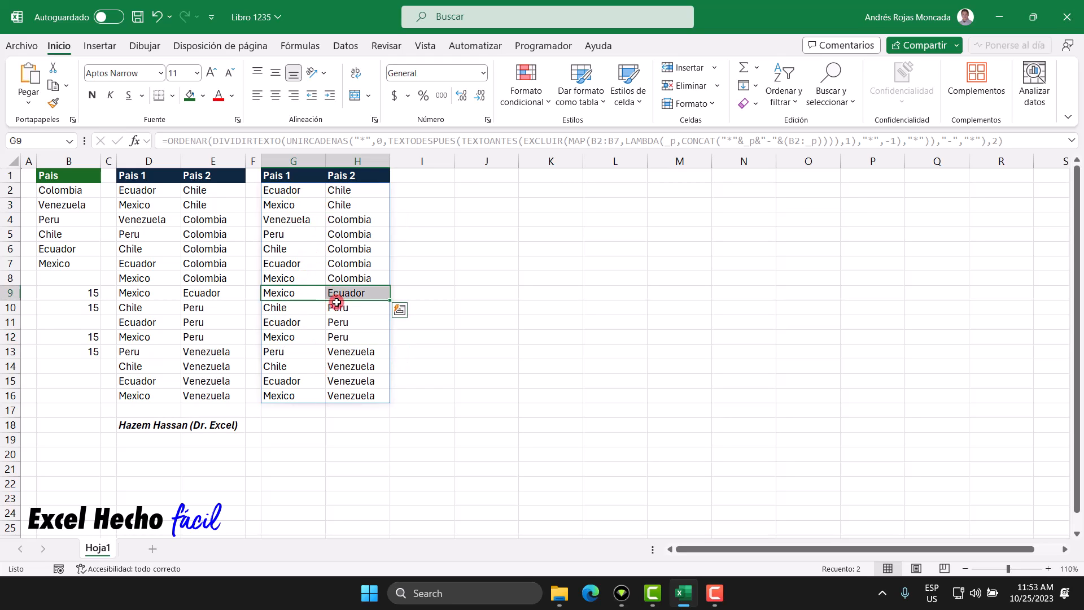
{"action": "left_click", "coordinate": [300, 425]}
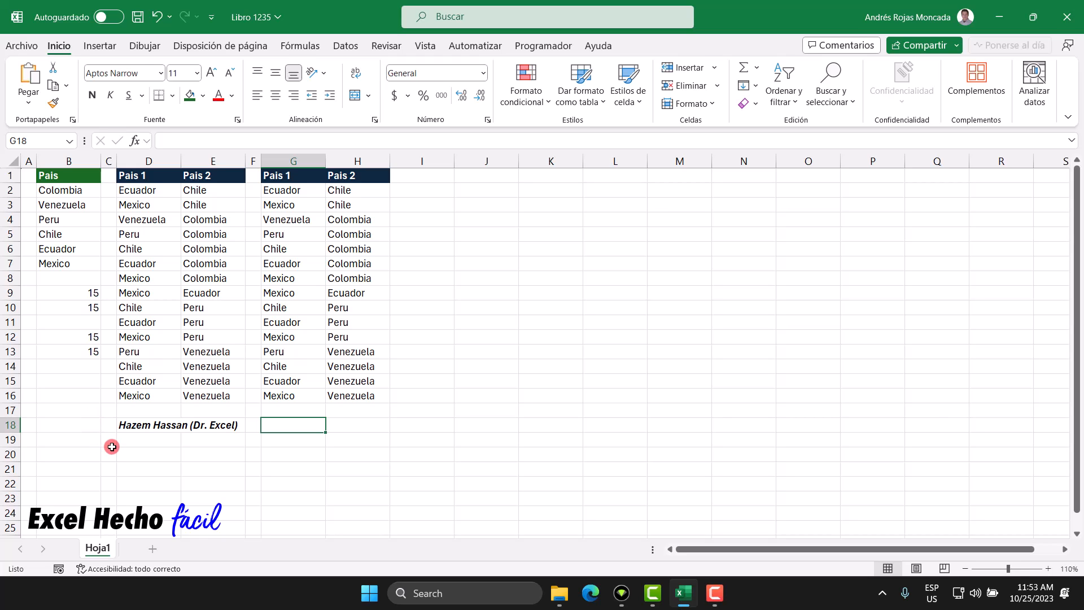
- Insert a line break before MAP, right after EXCLUIR(, in the G2 formula and commit the formula
{"action": "double_click", "coordinate": [291, 192]}
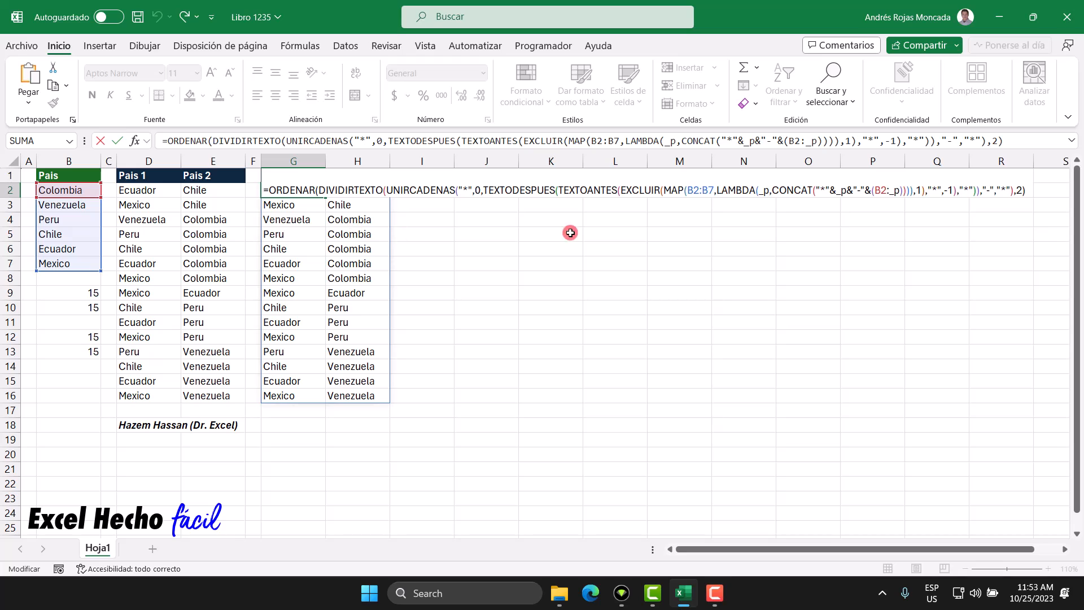
{"action": "left_click", "coordinate": [665, 188]}
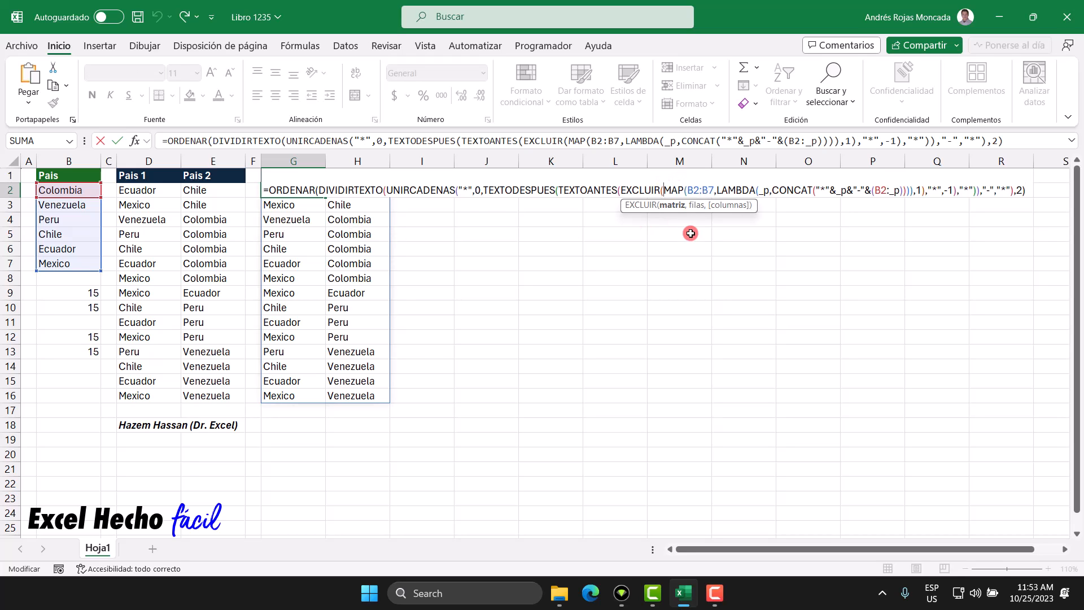
{"action": "key", "text": "alt+Return"}
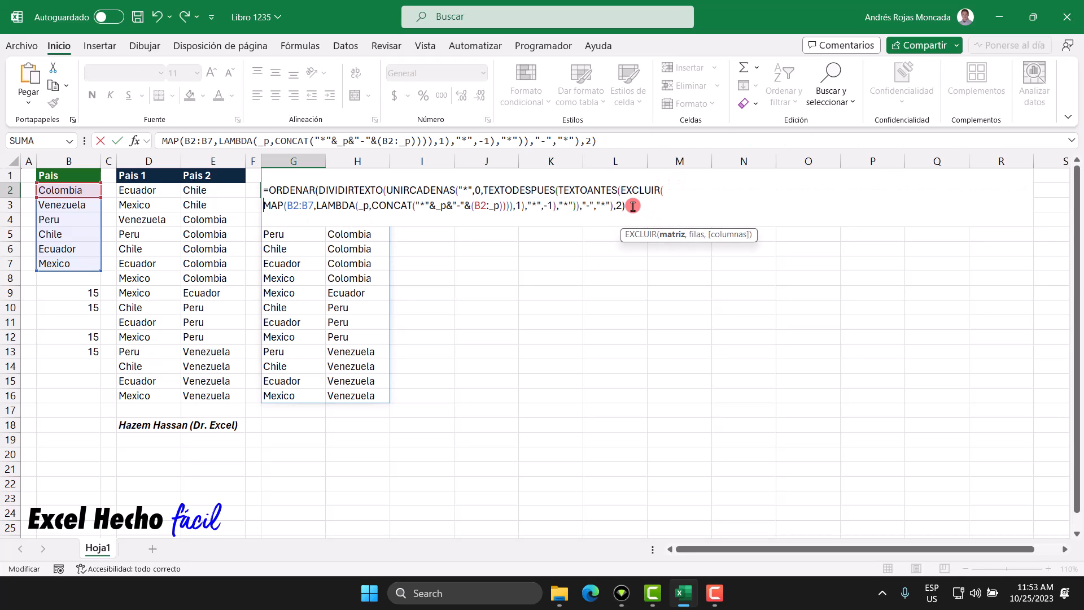
{"action": "left_click", "coordinate": [633, 206]}
{"action": "key", "text": "Return"}
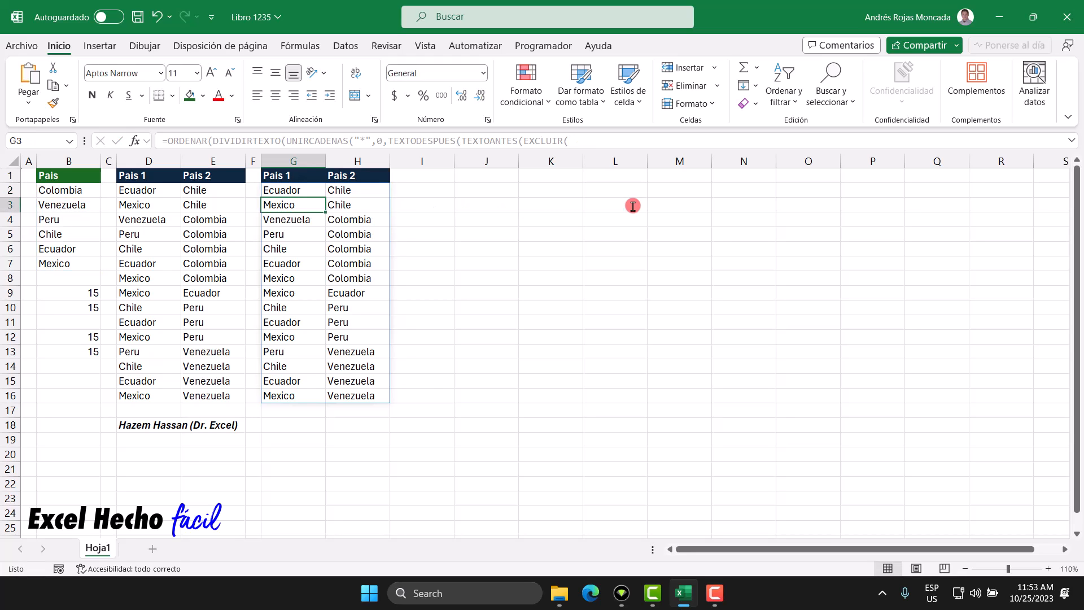
{"action": "left_click", "coordinate": [74, 396]}
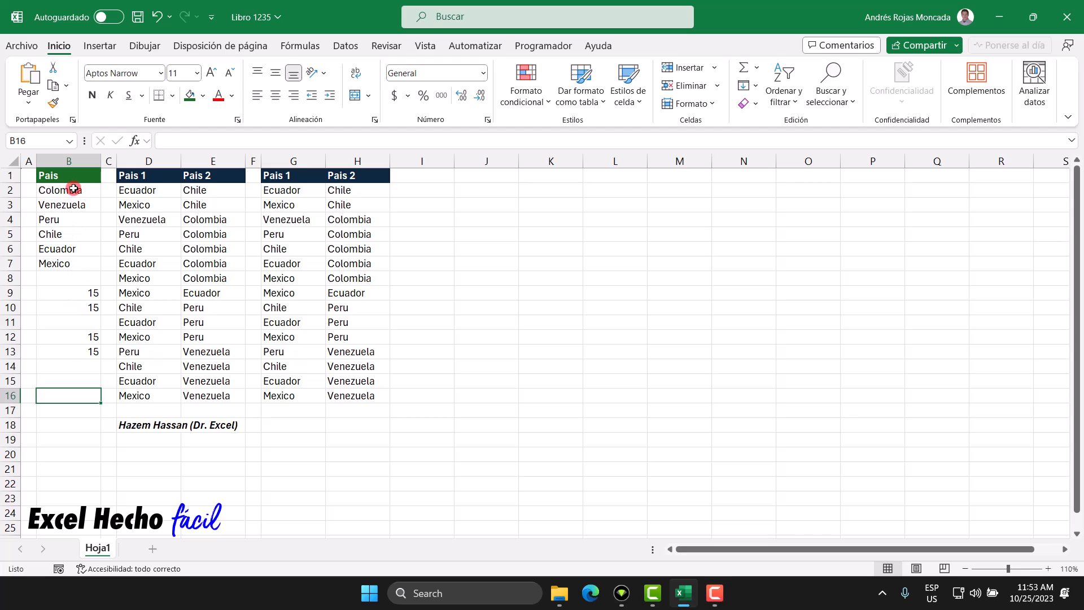